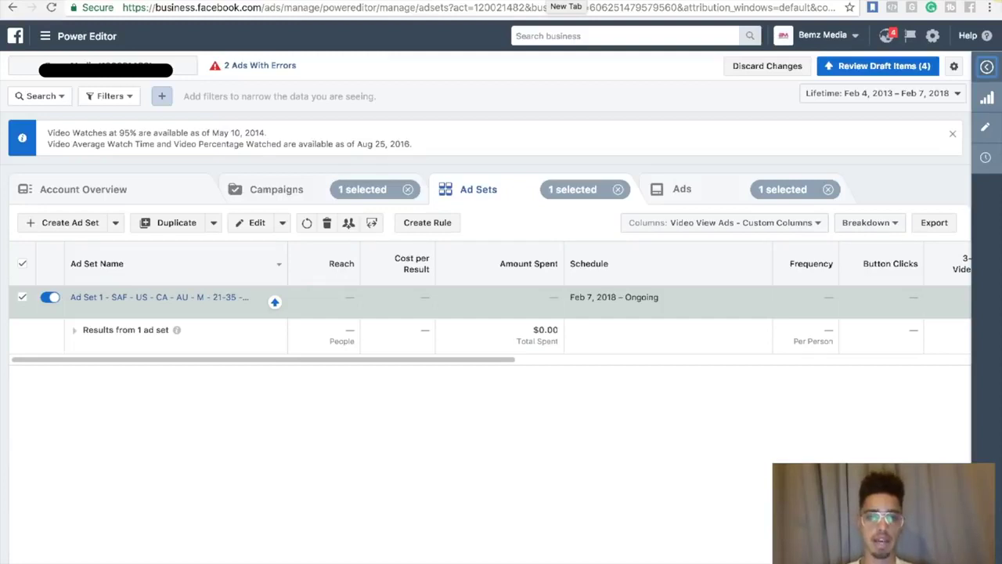
# Open clickfunnels.com in the empty browser tab
pyautogui.click(565, 2)
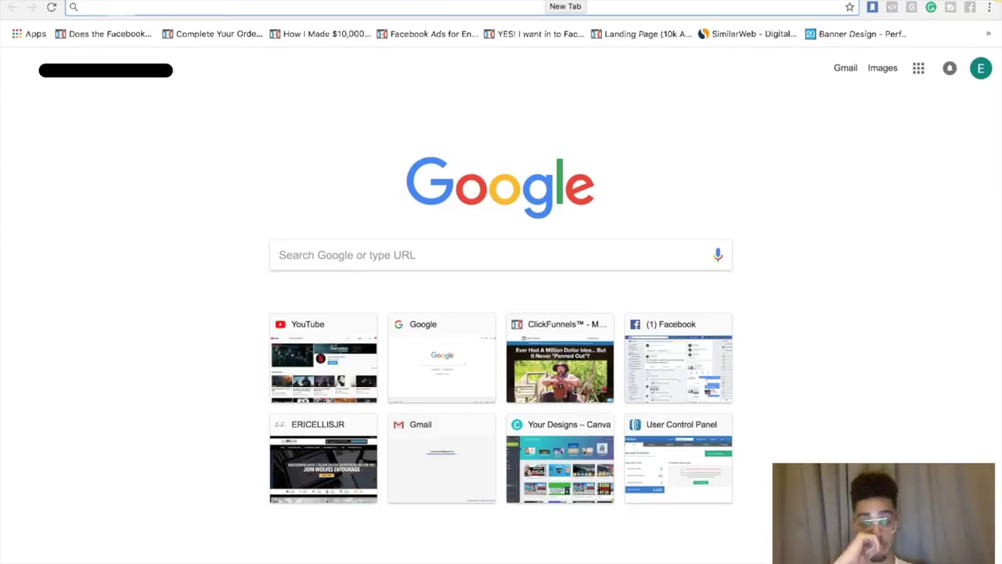
pyautogui.write('click')
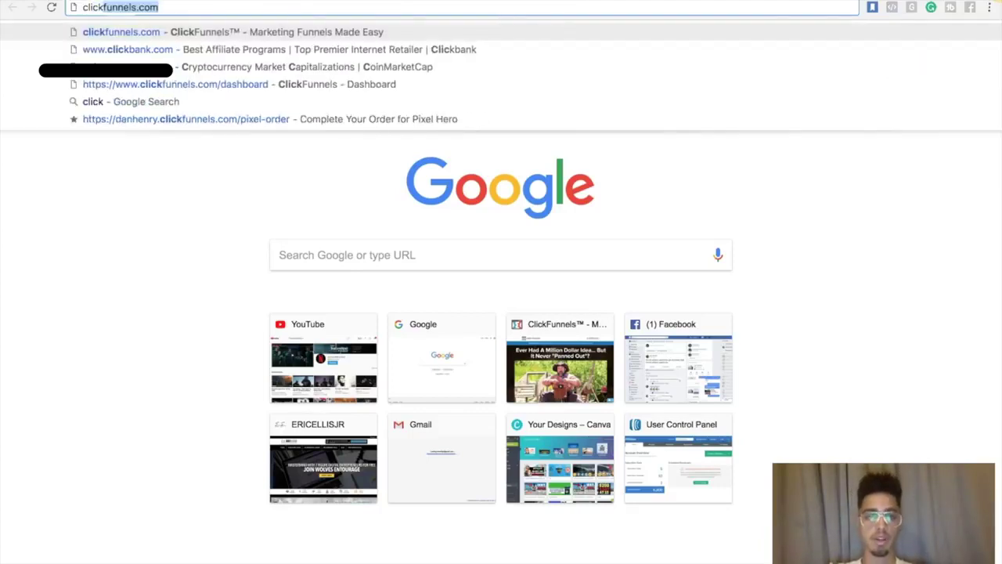
pyautogui.press('Return')
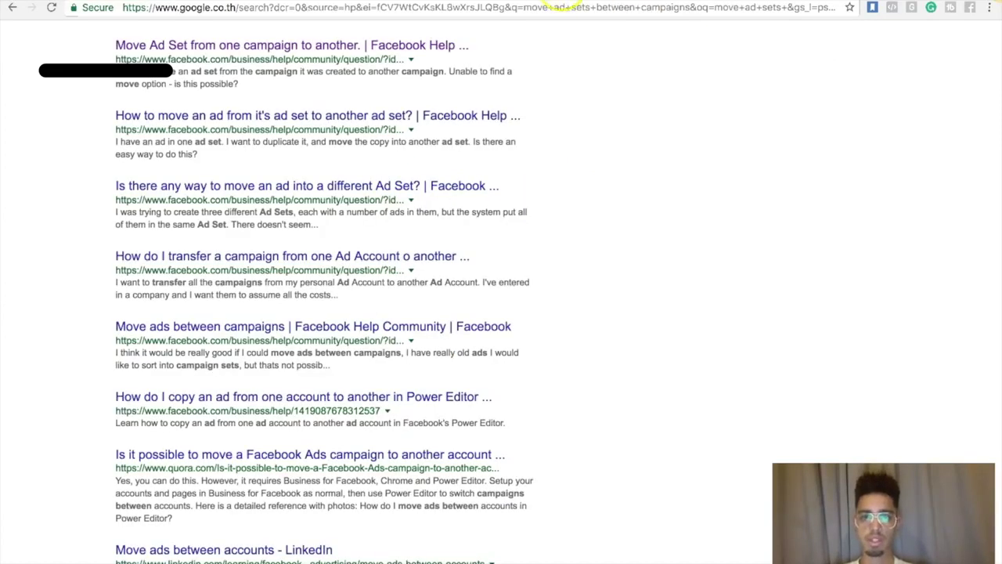
# Open simpleaffiliatefunnel.com in a new browser tab
pyautogui.hotkey('ctrl', 't')
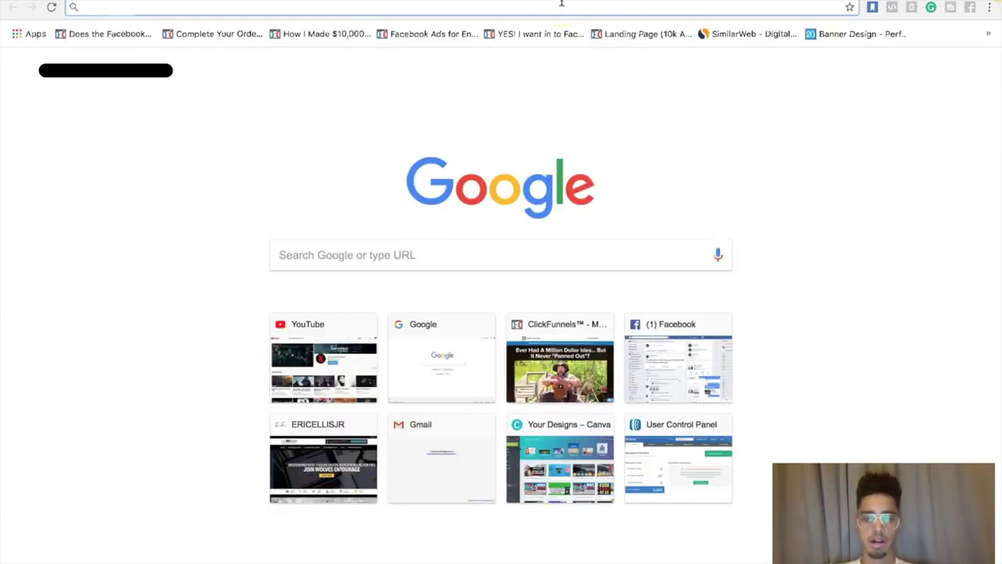
pyautogui.write('sup')
pyautogui.press('BackSpace')
pyautogui.press('BackSpace')
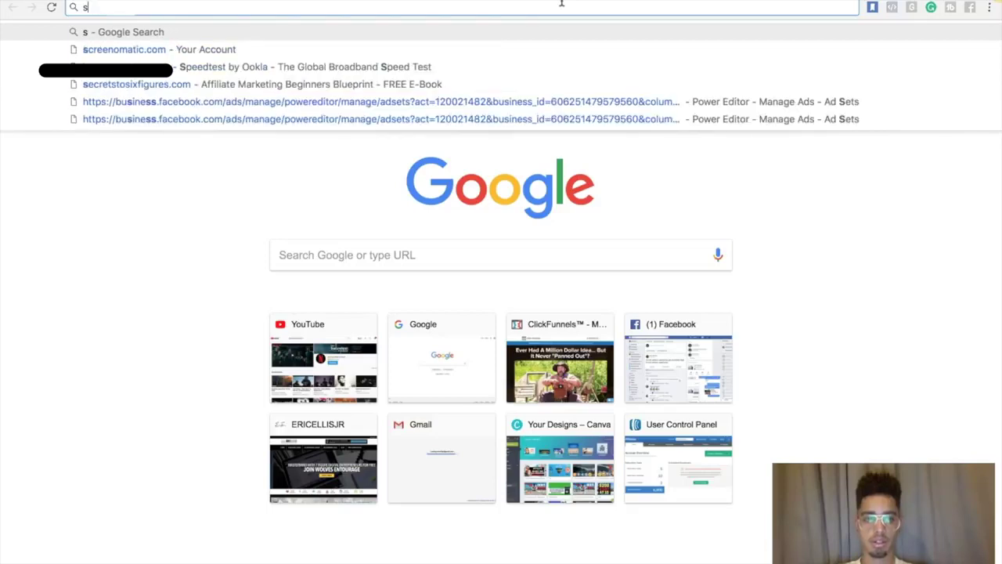
pyautogui.write('imp')
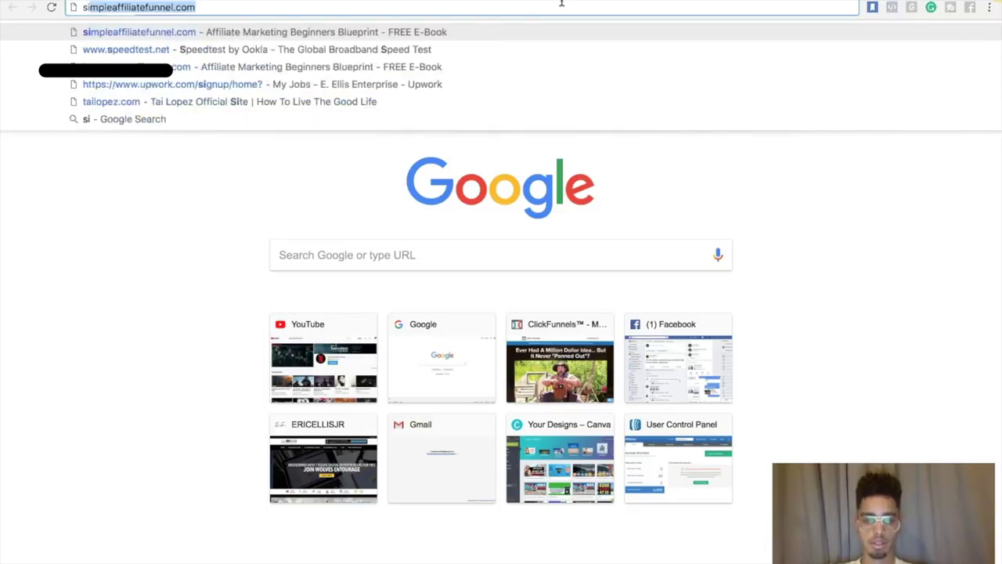
pyautogui.press('BackSpace')
pyautogui.press('BackSpace')
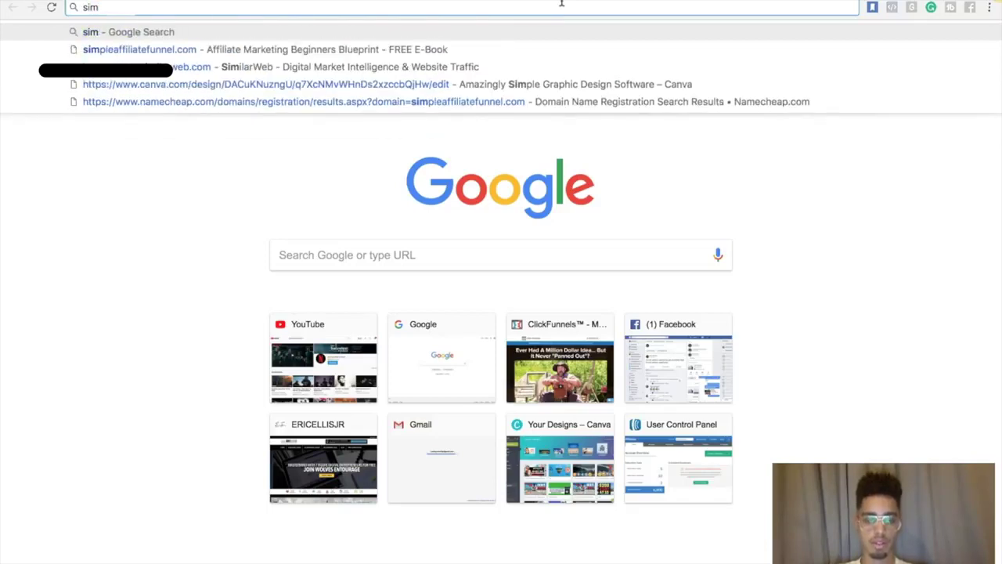
pyautogui.write('pleaffiliatefunnel.com')
pyautogui.press('Return')
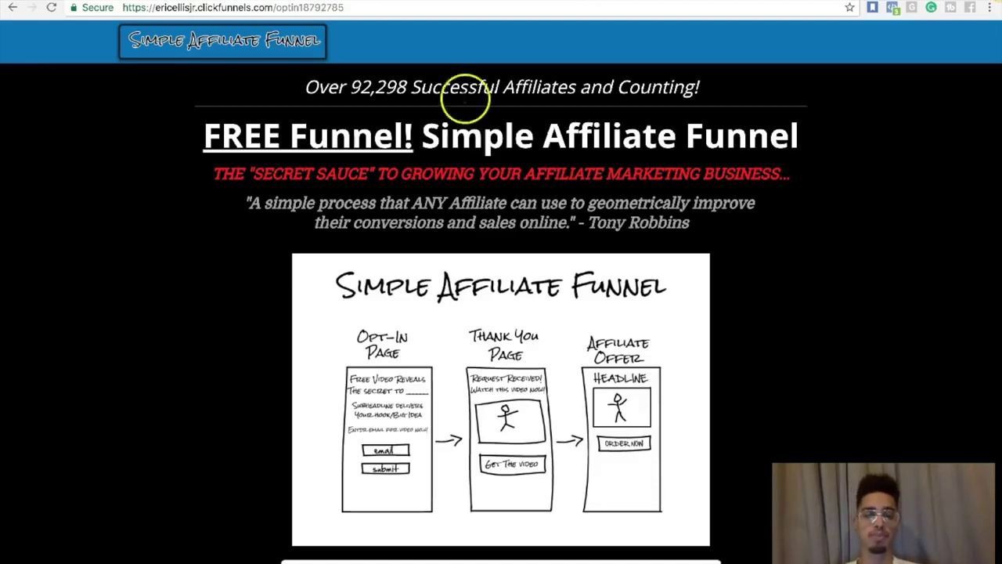
# Look over the Simple Affiliate Funnel opt-in page and submit its form with the prefilled e-mail address
pyautogui.scroll(-1, 217, 362)
pyautogui.scroll(-1, 216, 362)
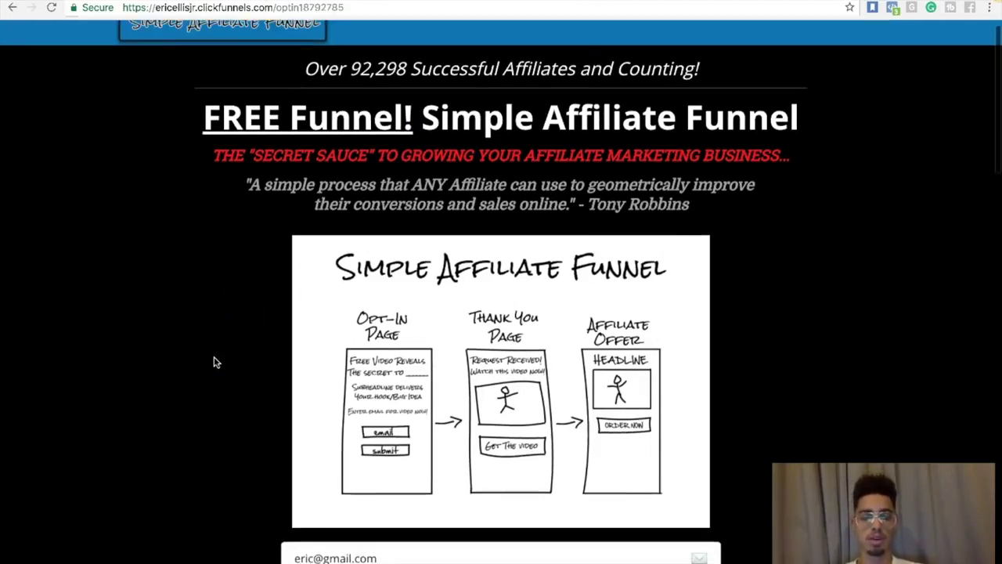
pyautogui.scroll(1, 211, 351)
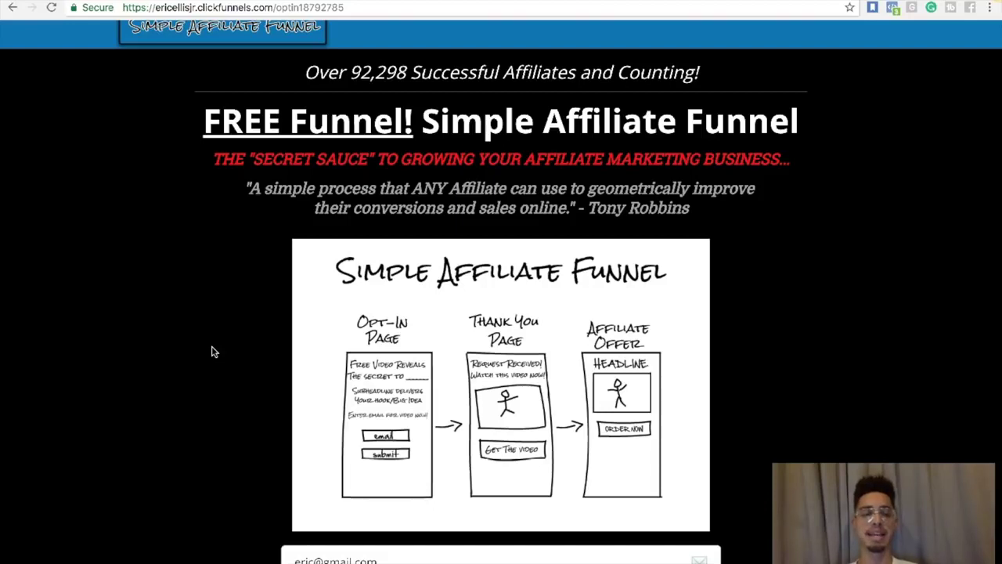
pyautogui.click(185, 353)
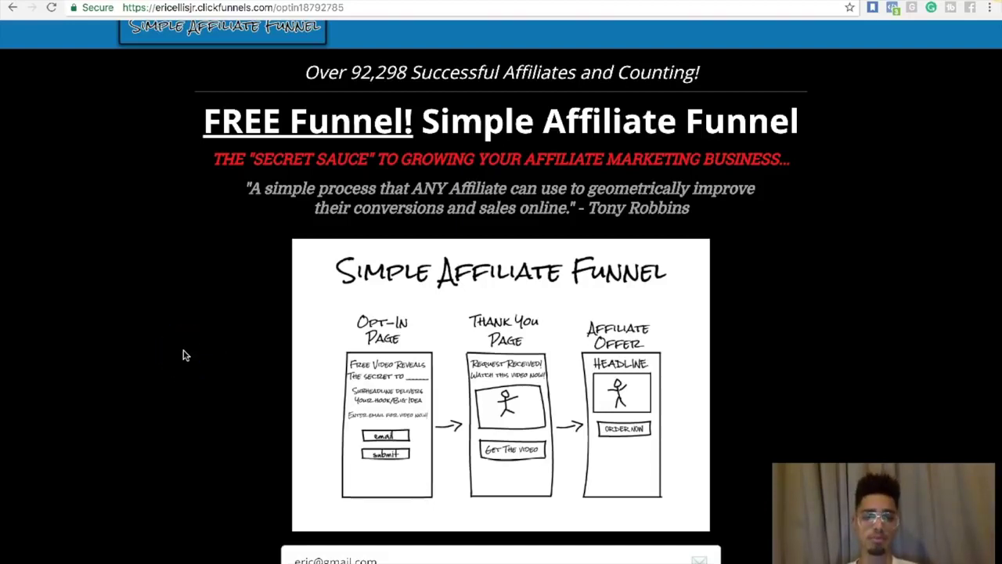
pyautogui.scroll(1, 183, 354)
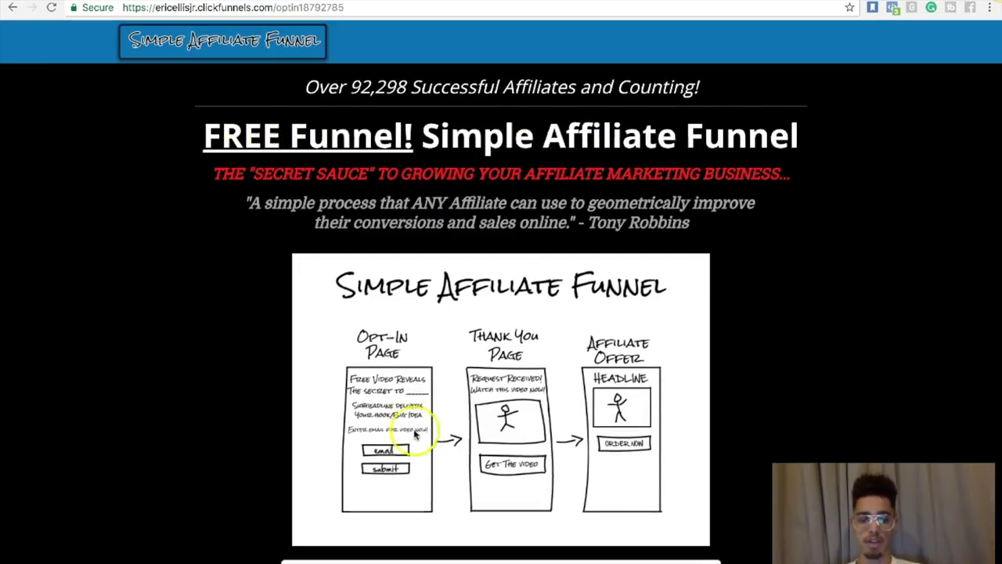
pyautogui.scroll(-1, 413, 441)
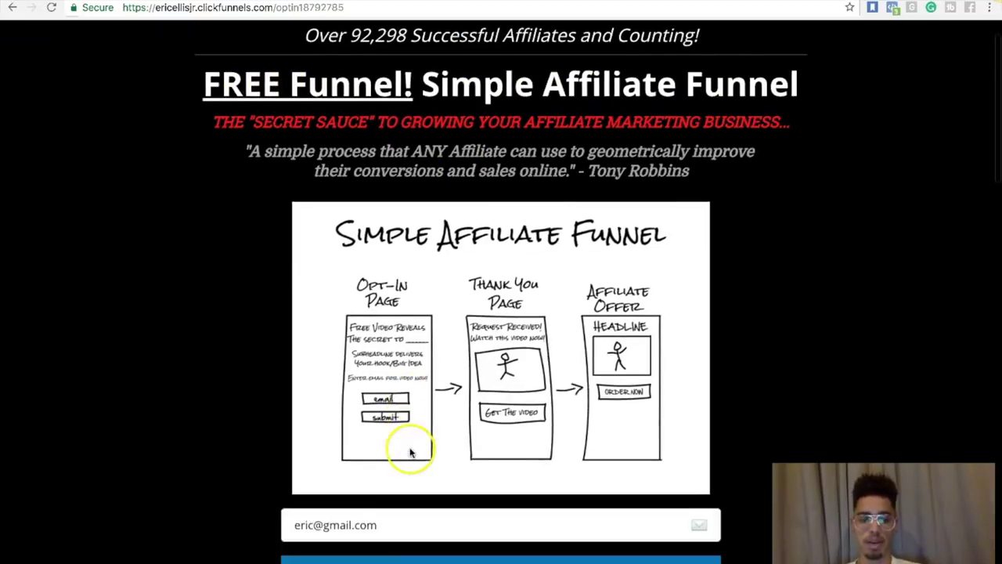
pyautogui.scroll(-1, 415, 546)
pyautogui.click(425, 554)
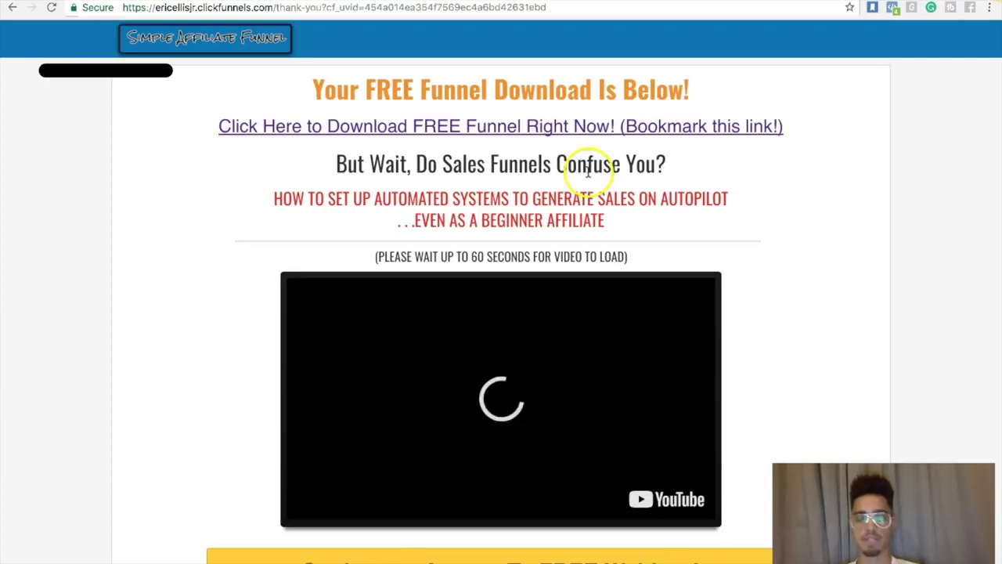
# Request the free webinar from the thank-you page and look over the webinar replay page
pyautogui.scroll(-1, 443, 227)
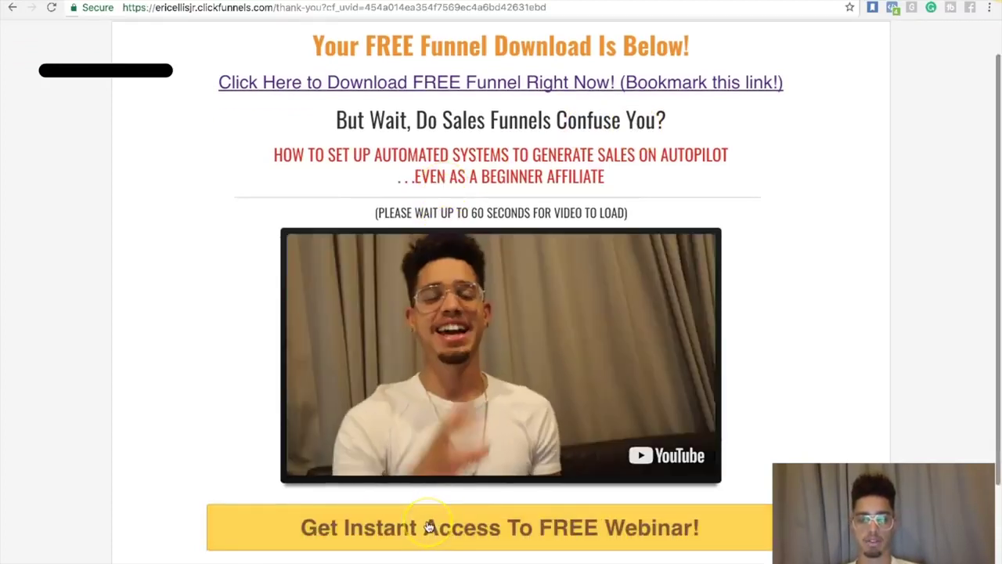
pyautogui.click(429, 527)
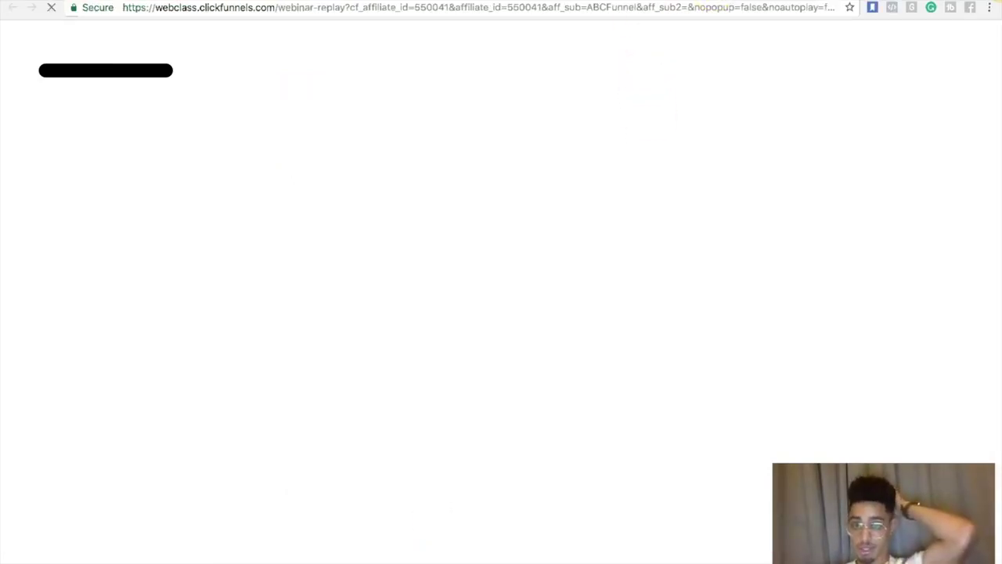
pyautogui.scroll(-1, 571, 322)
pyautogui.scroll(-5, 571, 322)
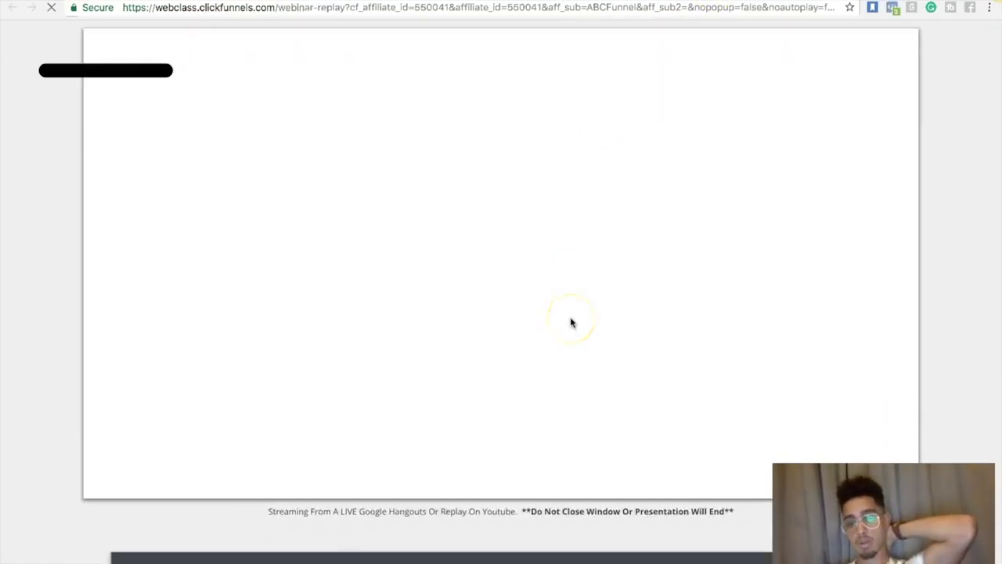
pyautogui.scroll(5, 571, 321)
pyautogui.scroll(-5, 569, 320)
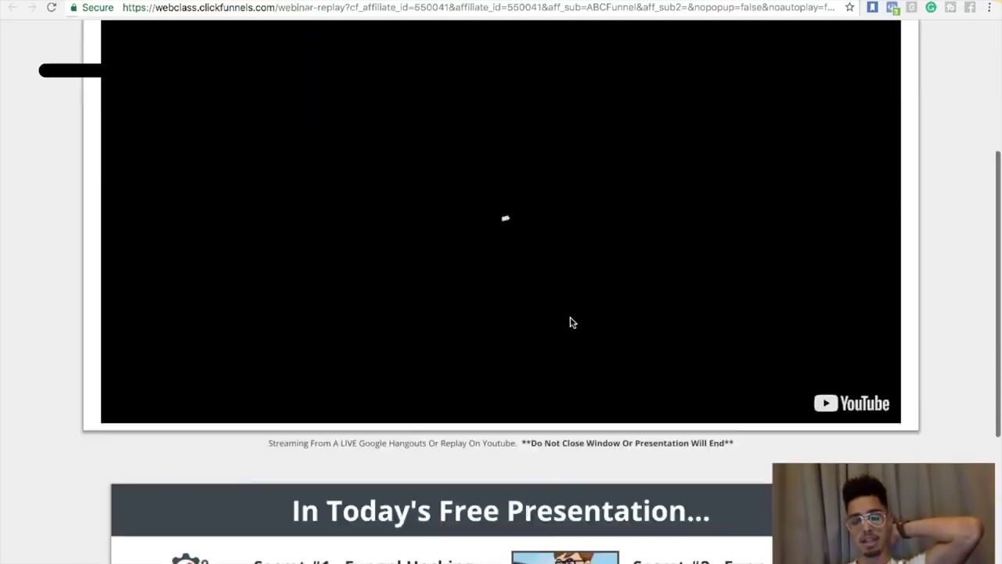
pyautogui.scroll(6, 570, 320)
pyautogui.click(582, 244)
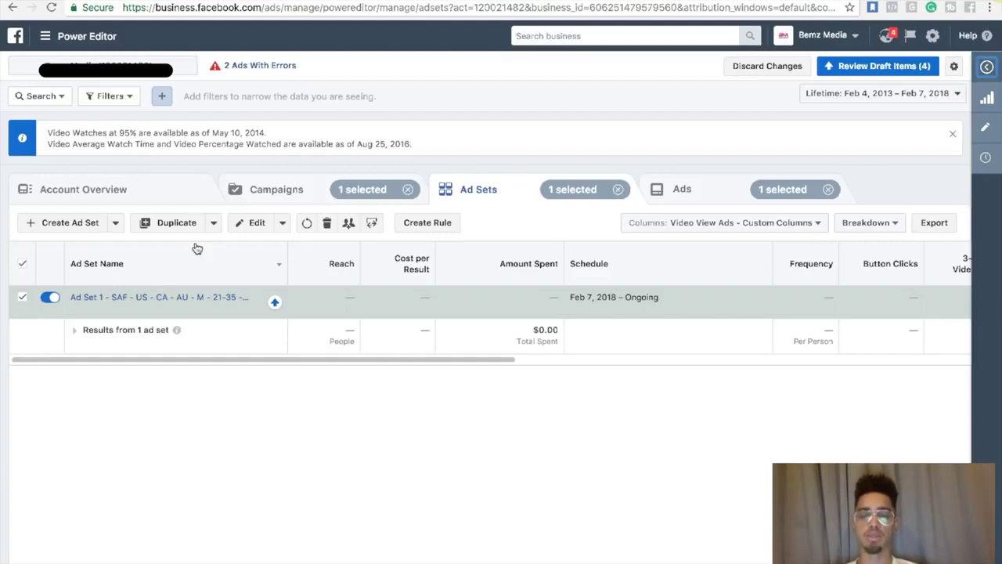
# Dismiss the video metrics notice in Power Editor and open aweber.com in a new browser tab
pyautogui.click(950, 135)
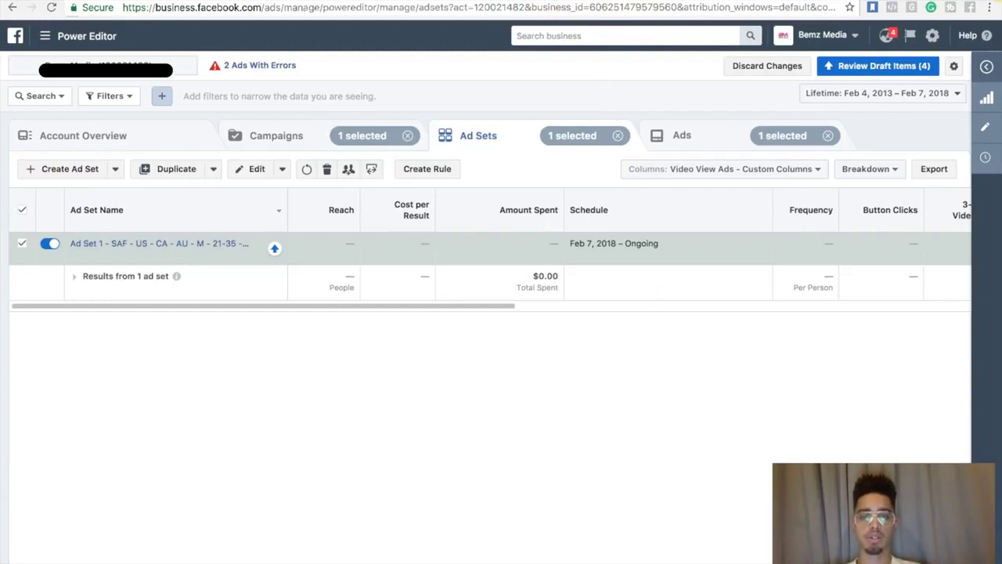
pyautogui.hotkey('ctrl', 't')
pyautogui.write('aweber.com')
pyautogui.press('Return')
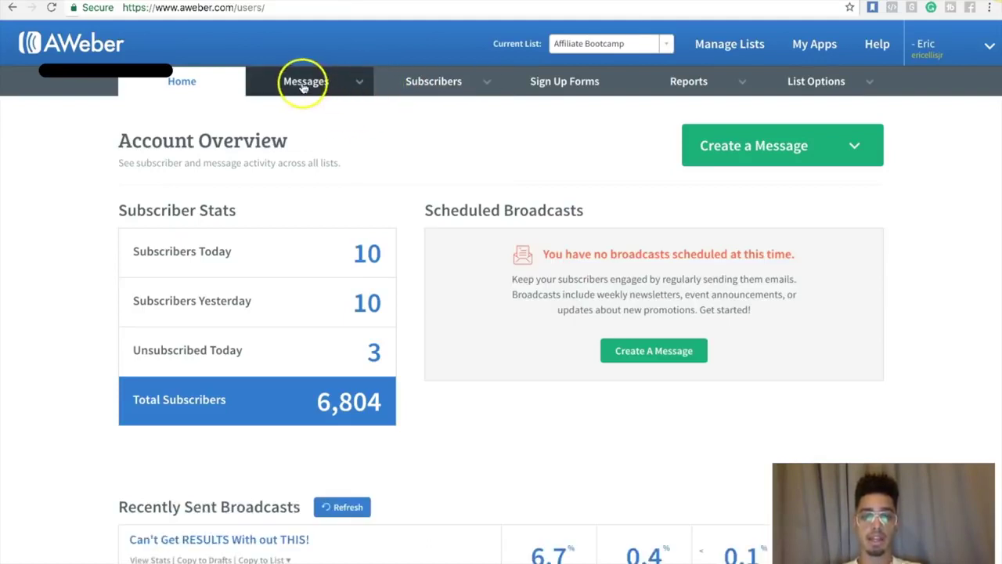
# Open the Legacy Follow Up Series messages for the Affiliate Bootcamp list
pyautogui.click(303, 87)
pyautogui.click(418, 83)
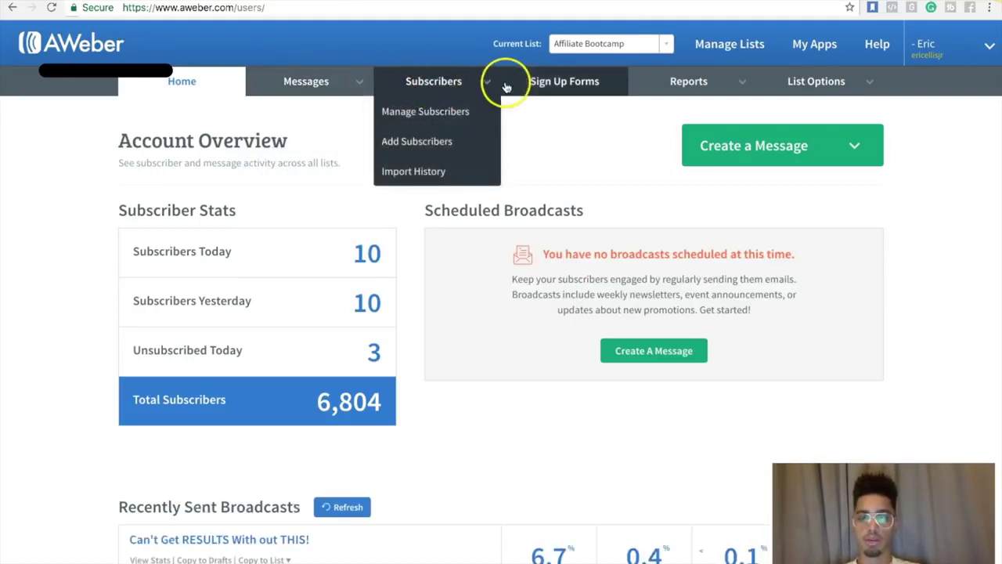
pyautogui.click(448, 91)
pyautogui.click(448, 91)
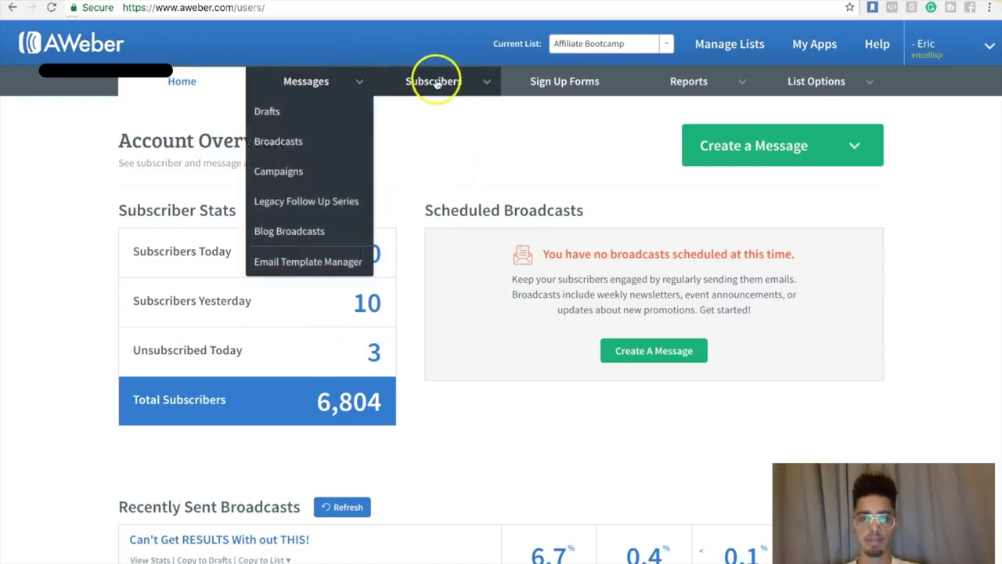
pyautogui.moveTo(317, 90)
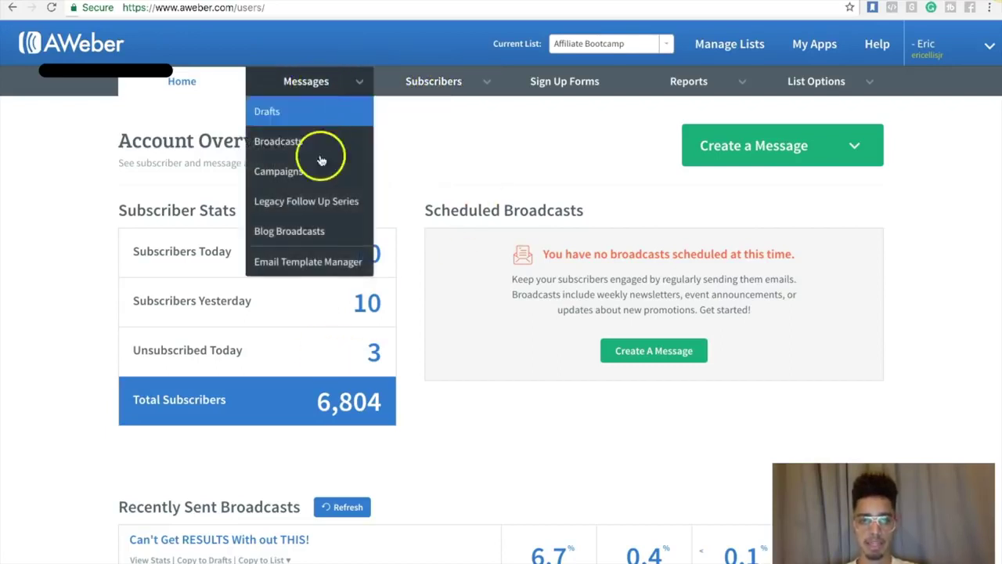
pyautogui.click(324, 204)
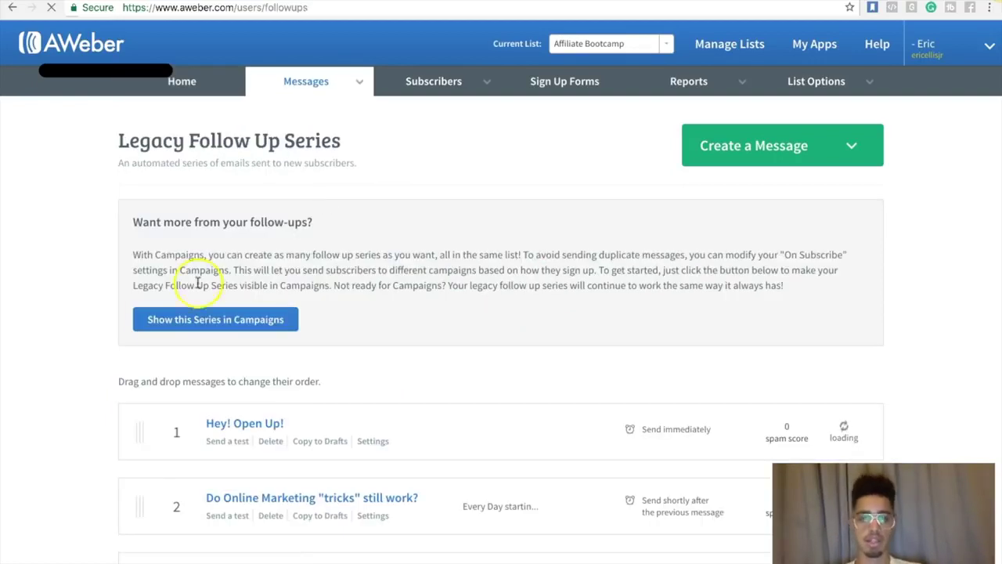
# Examine the full sequence of automated follow-up e-mails, including their subjects and send intervals
pyautogui.scroll(-8, 97, 384)
pyautogui.scroll(-20, 97, 385)
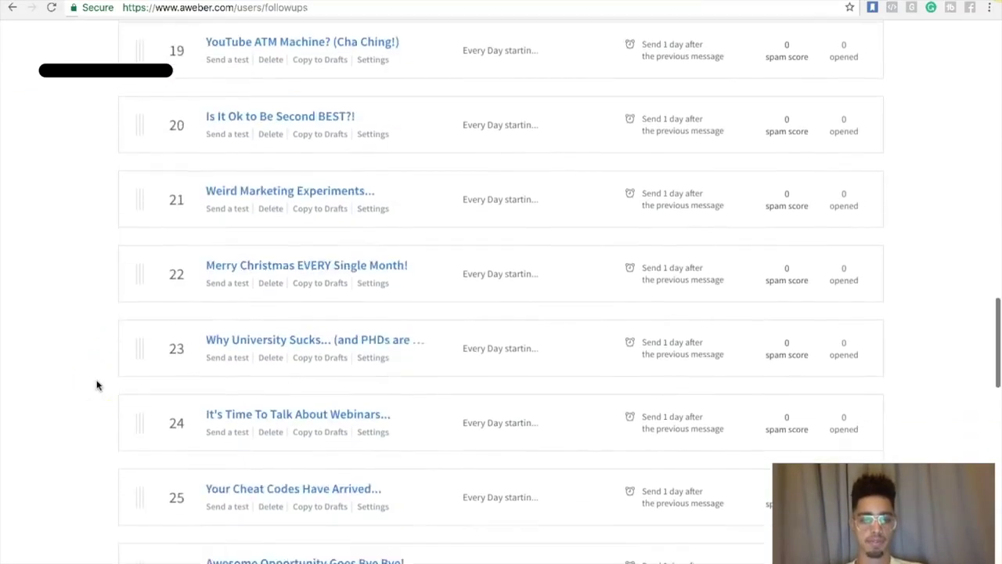
pyautogui.scroll(-5, 98, 384)
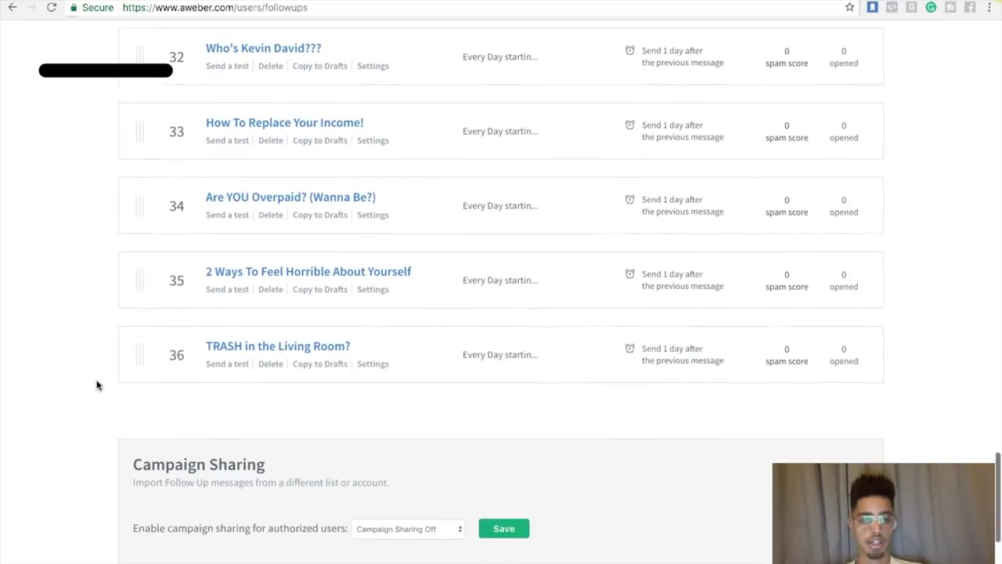
pyautogui.scroll(2, 97, 384)
pyautogui.scroll(20, 97, 384)
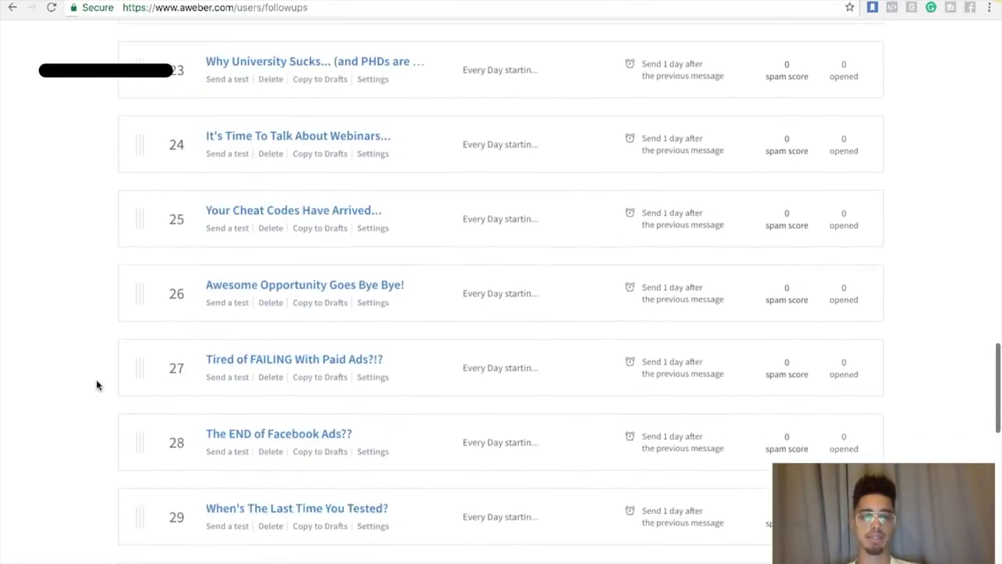
pyautogui.scroll(10, 97, 385)
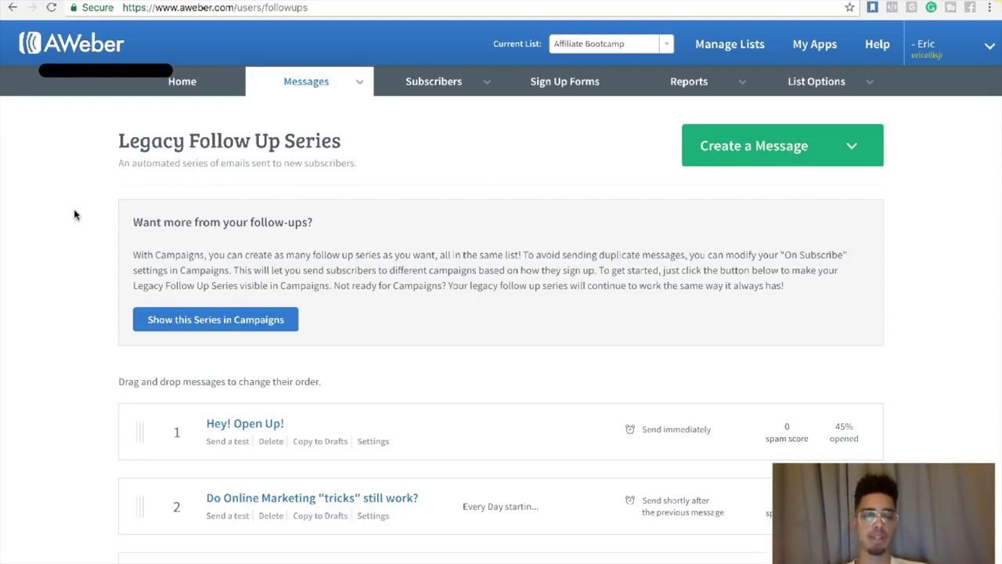
pyautogui.scroll(-5, 40, 222)
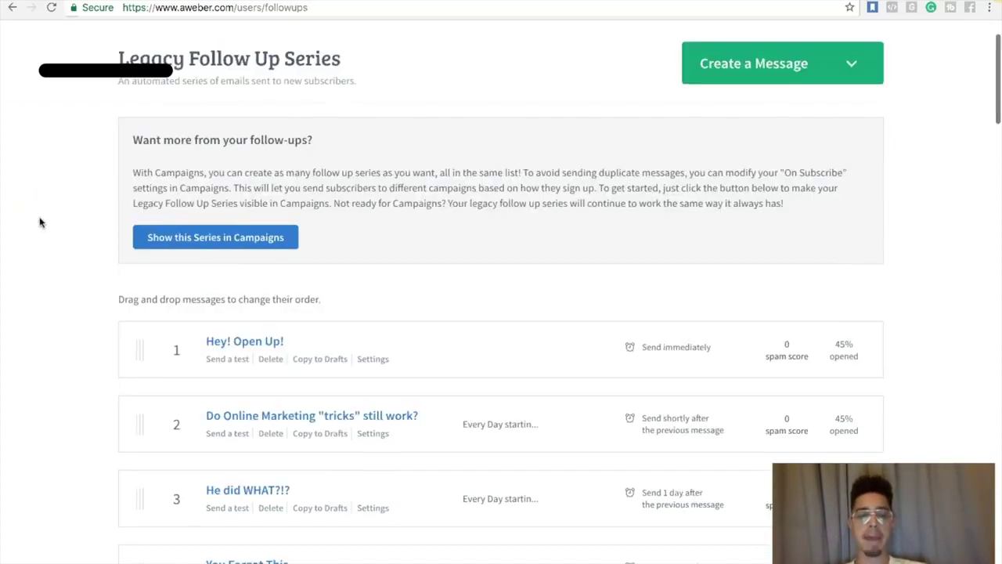
pyautogui.scroll(-5, 121, 188)
pyautogui.scroll(-13, 109, 288)
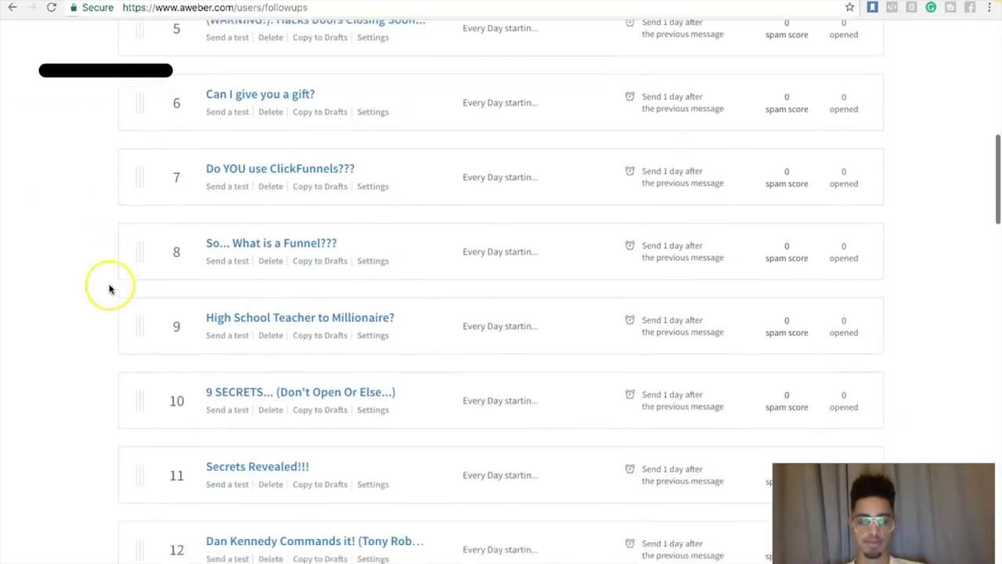
pyautogui.scroll(-14, 110, 288)
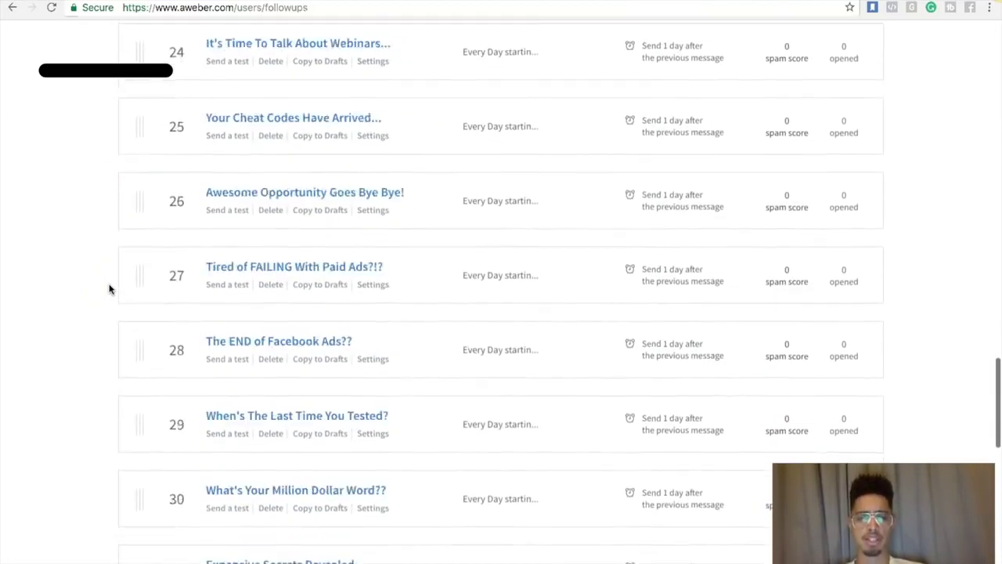
pyautogui.scroll(15, 109, 288)
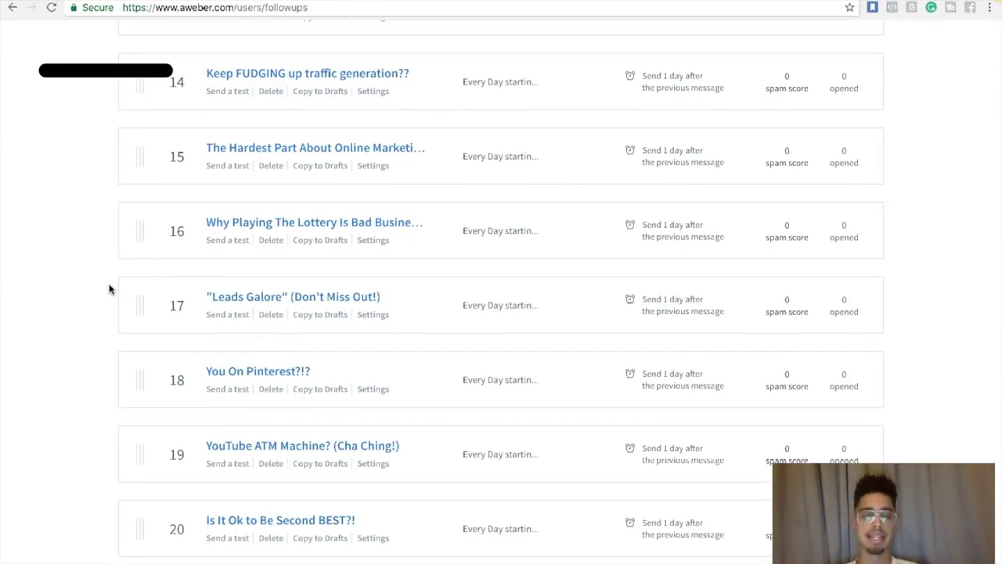
pyautogui.scroll(14, 110, 288)
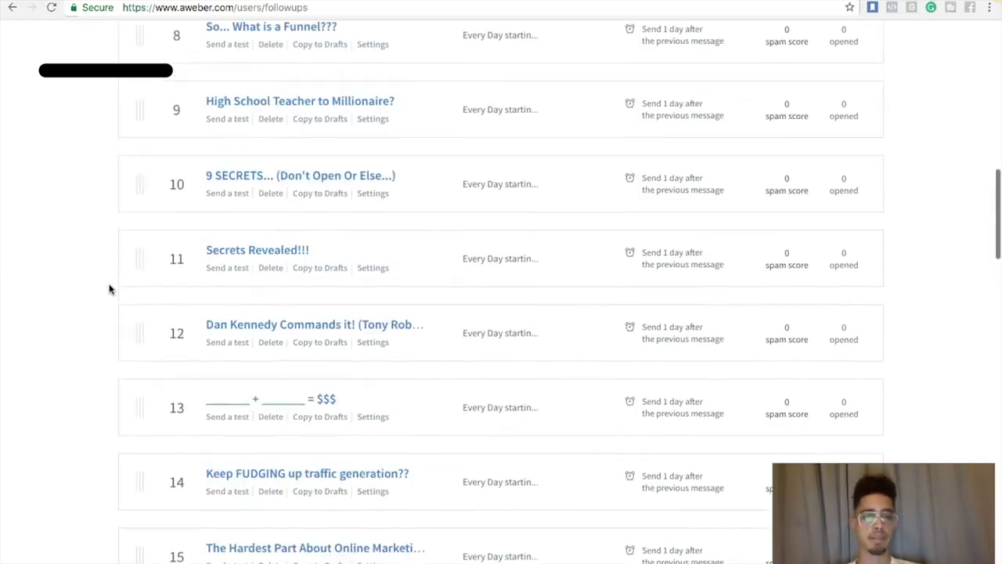
pyautogui.scroll(-20, 110, 288)
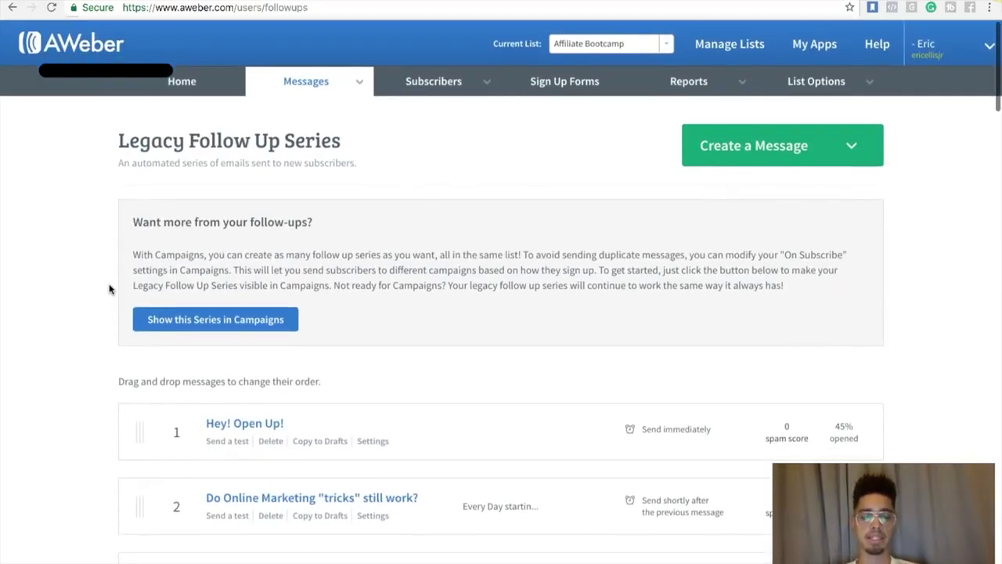
# Look through the messages further along the Legacy Follow Up Series once more
pyautogui.scroll(20, 110, 288)
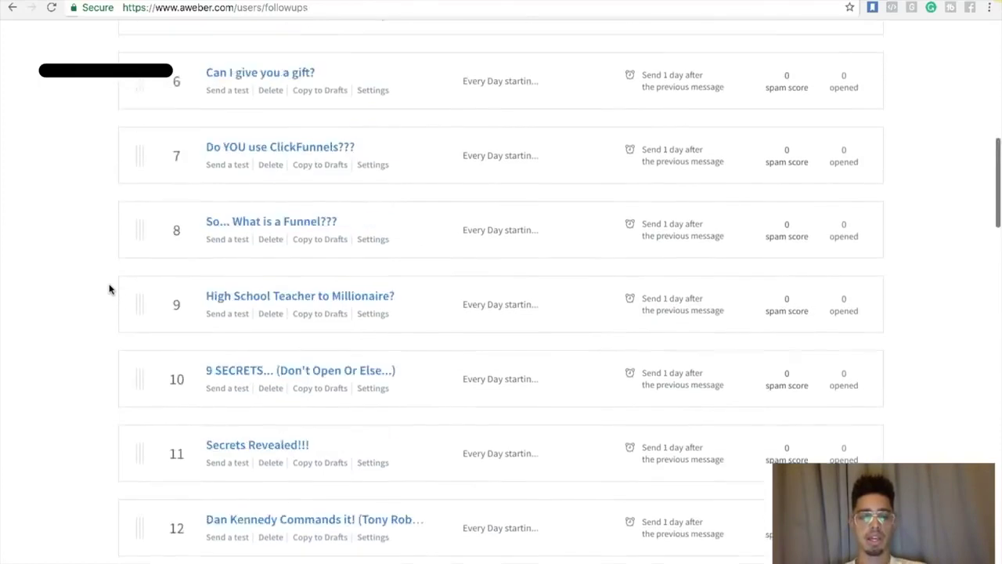
pyautogui.scroll(-1, 109, 288)
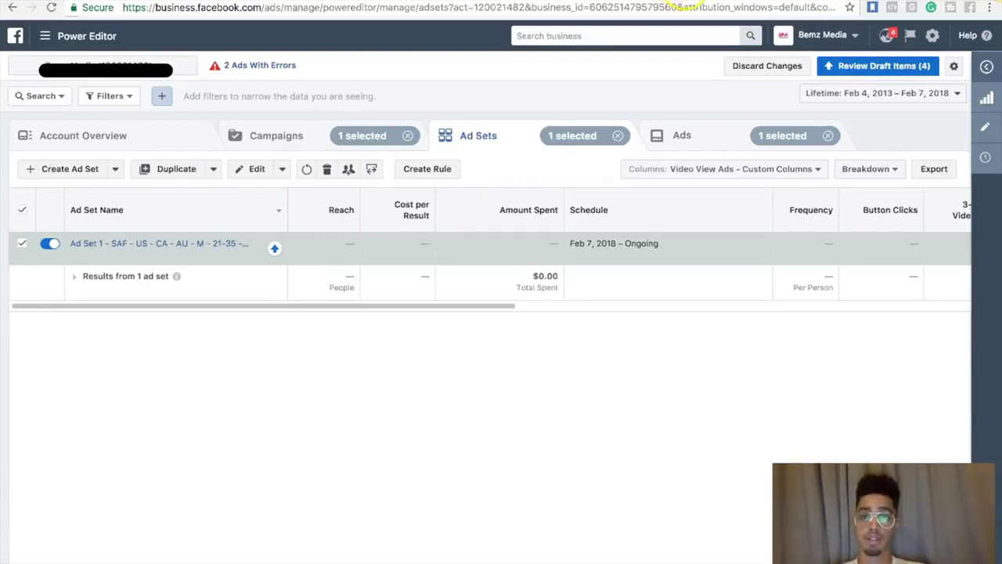
# Enter simpleaffiliatefunnel.com in a new browser tab, and return to the ad sets in Power Editor
pyautogui.press('super+t')
pyautogui.write('simpleaffiliatefunnel.com')
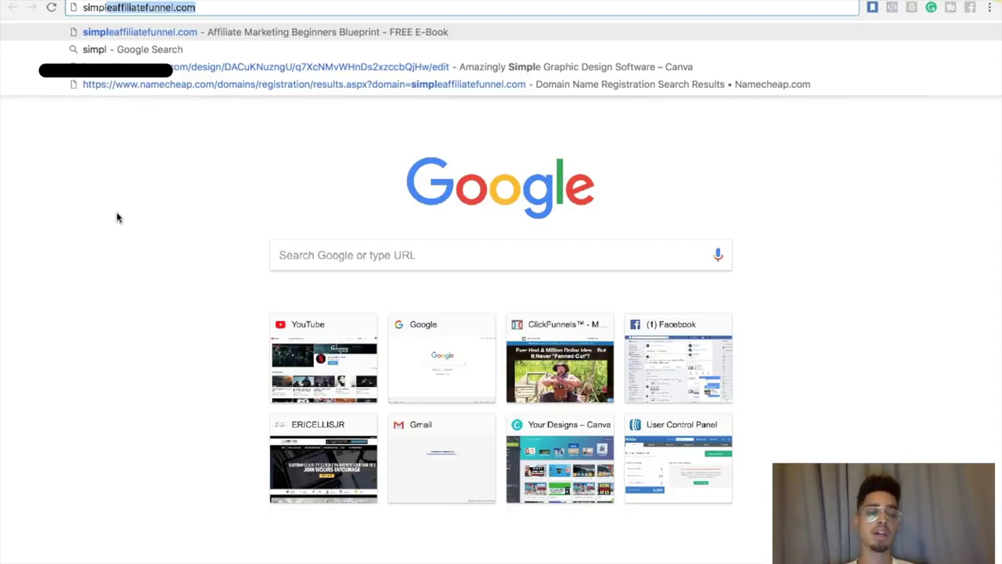
pyautogui.click(141, 4)
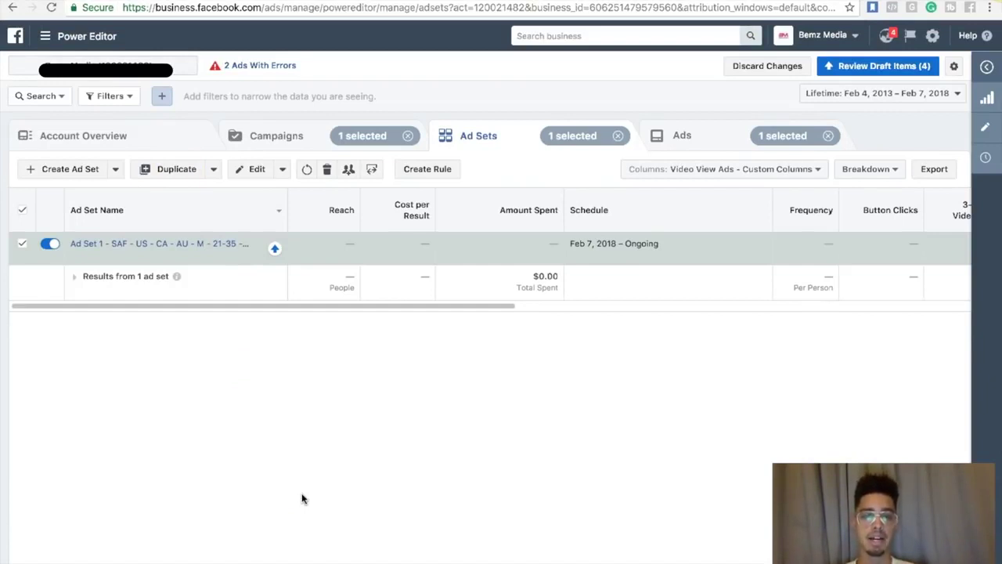
pyautogui.moveTo(246, 413); pyautogui.dragTo(509, 127)
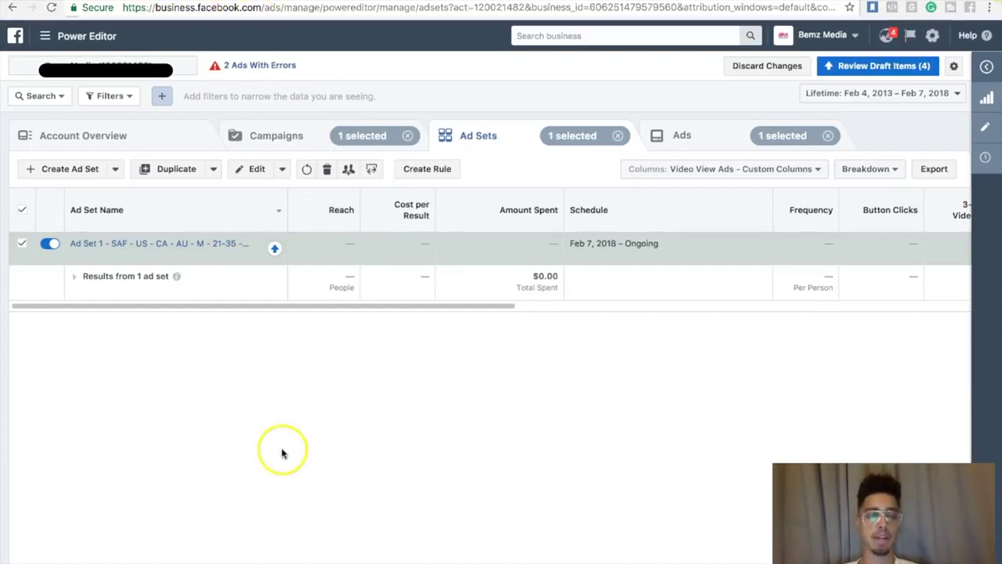
# View the business tools list with Power Editor and Ads Manager, and close it without switching tools
pyautogui.click(45, 36)
pyautogui.click(56, 179)
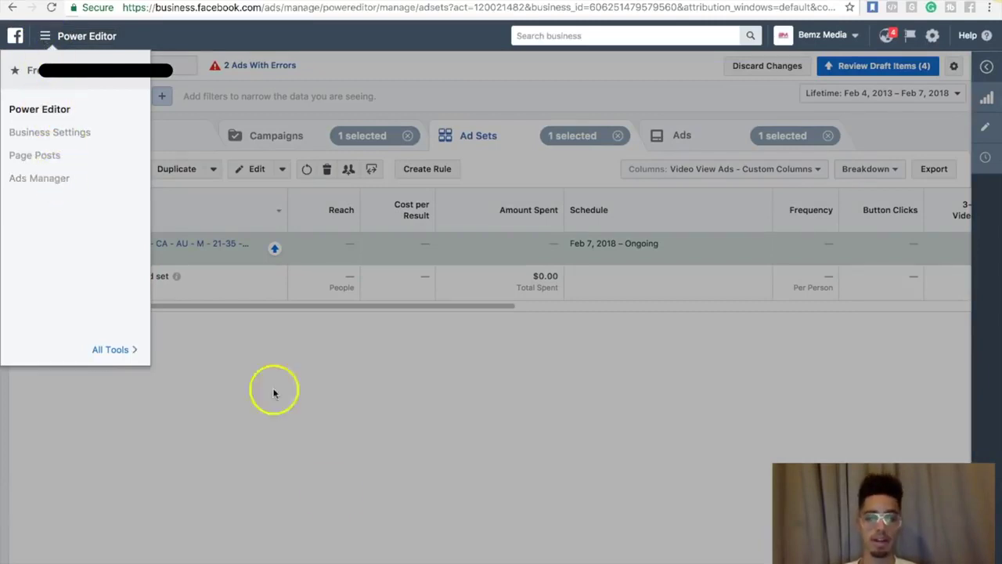
pyautogui.click(333, 497)
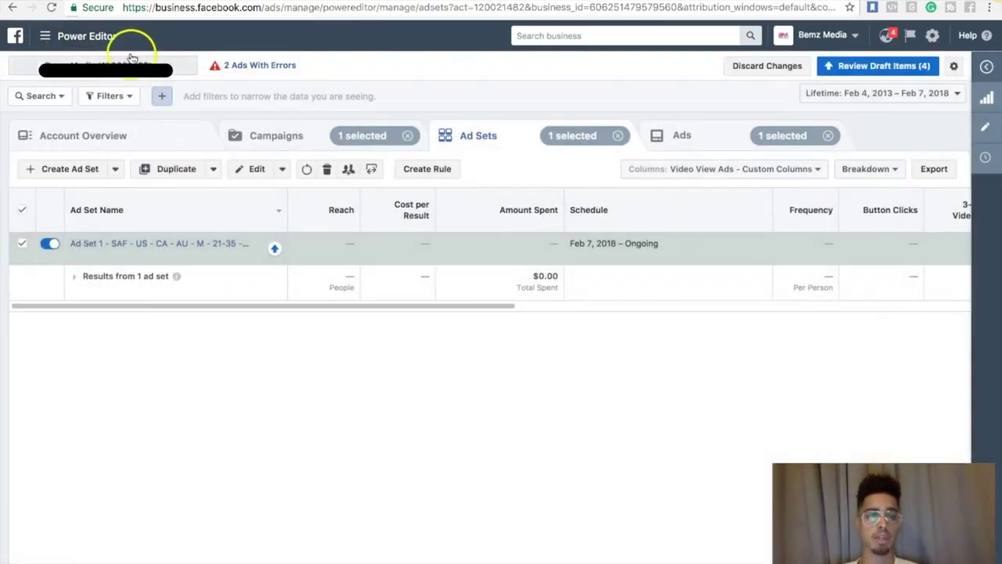
pyautogui.click(100, 39)
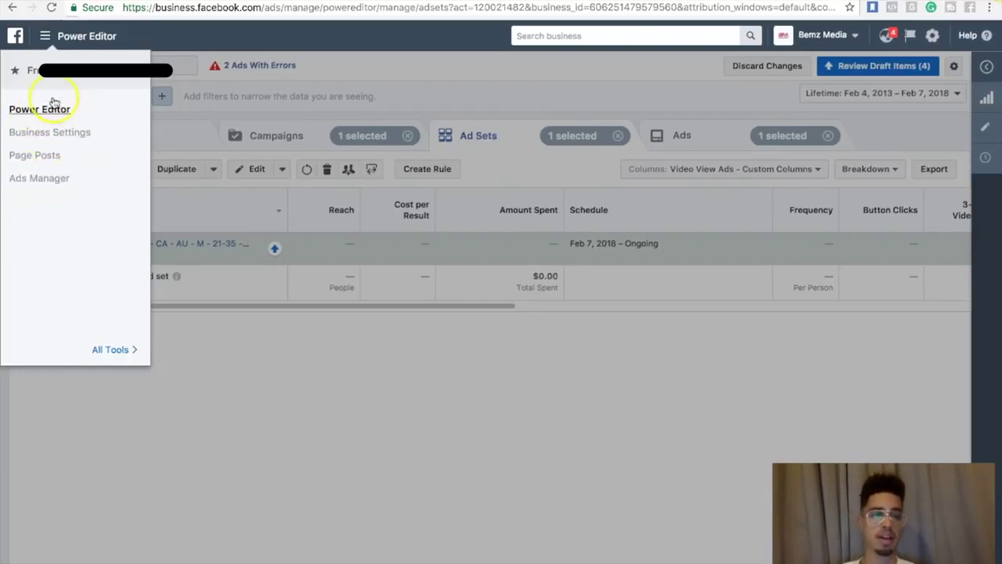
pyautogui.click(46, 36)
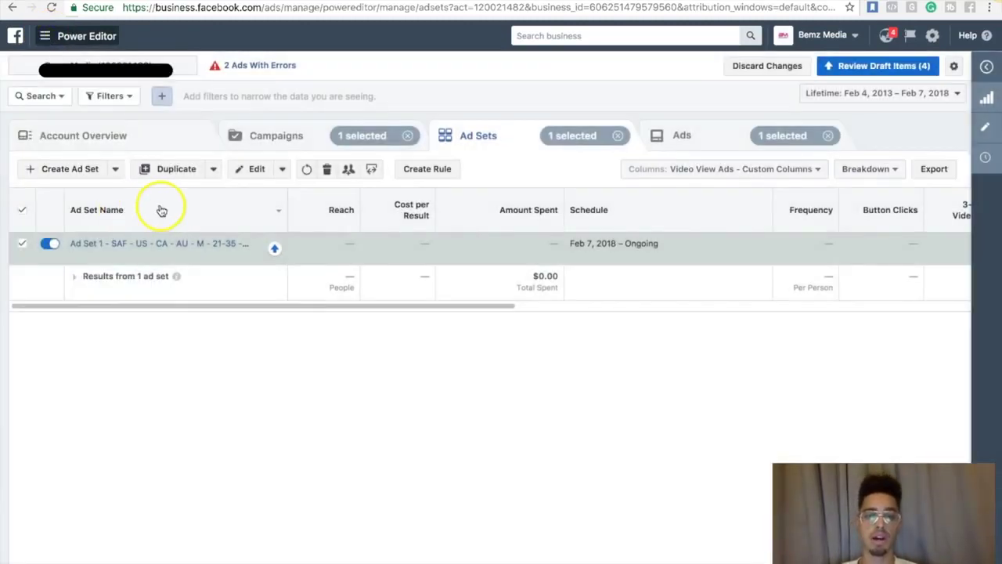
# Select the SAF - Affiliate Bootcamp Video Views and Video Ad CPC campaigns and show the ads for both
pyautogui.click(264, 148)
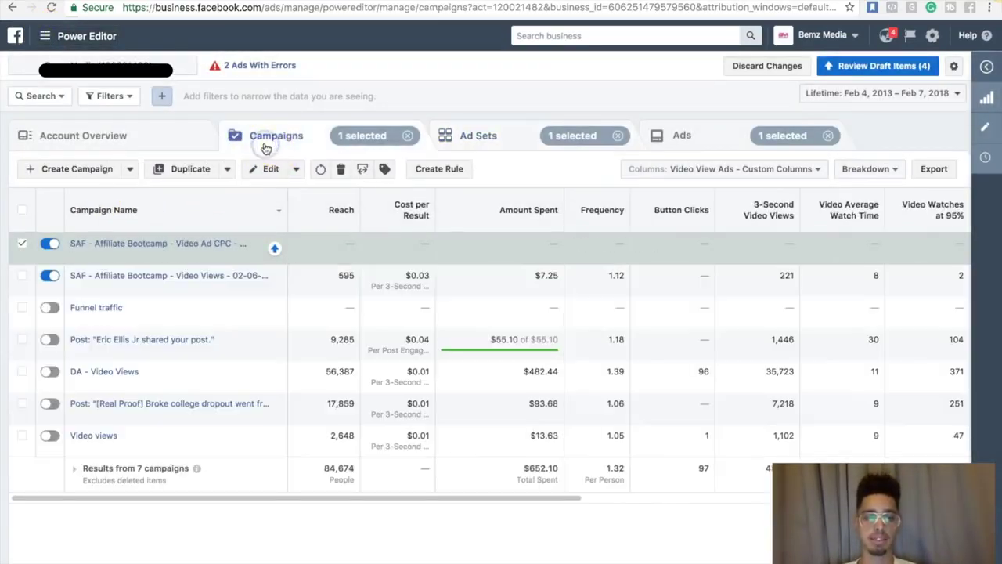
pyautogui.click(26, 276)
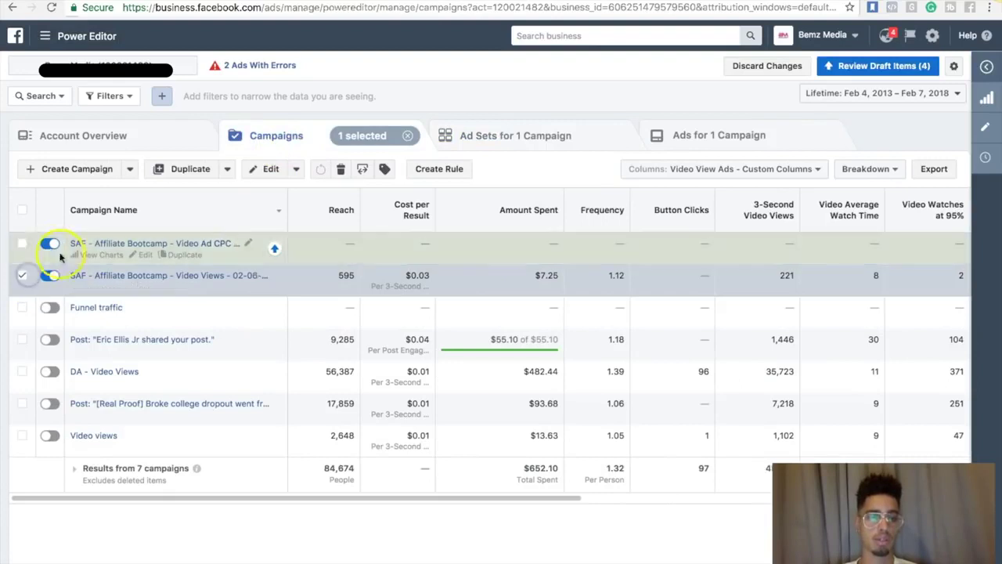
pyautogui.click(23, 246)
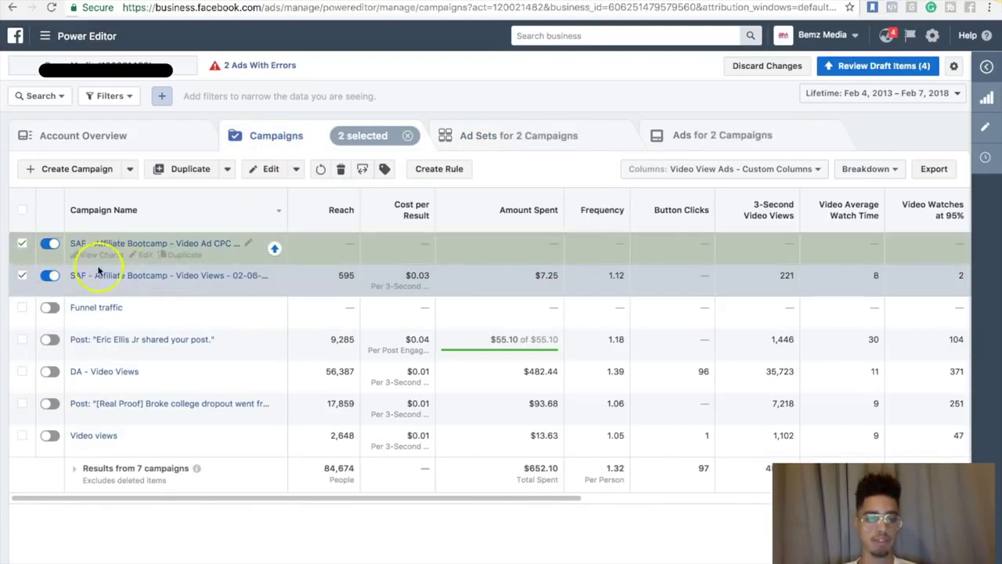
pyautogui.click(704, 138)
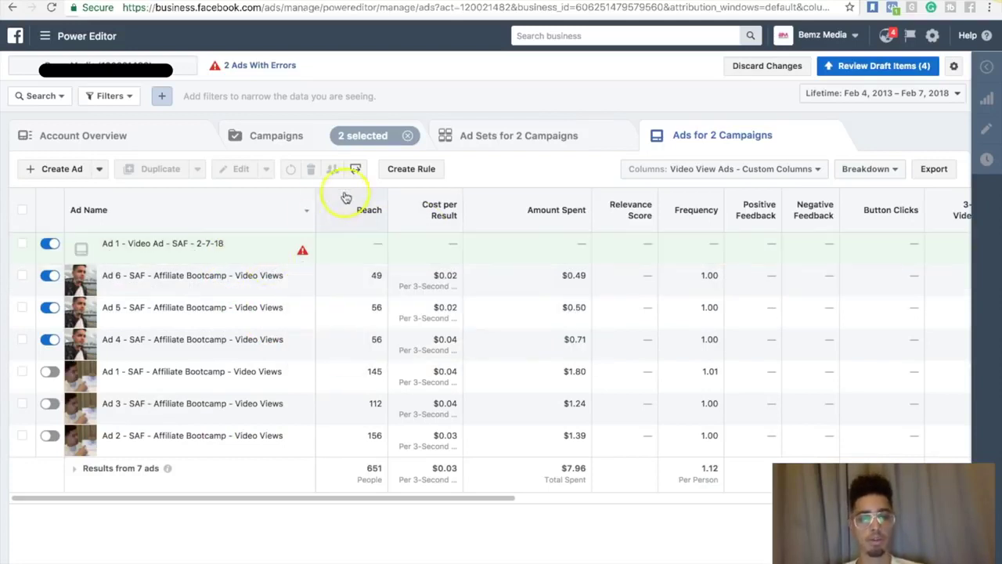
# Deselect the Video Views campaign and go through the campaign, ad set and ad levels for the Video Ad CPC campaign
pyautogui.click(286, 140)
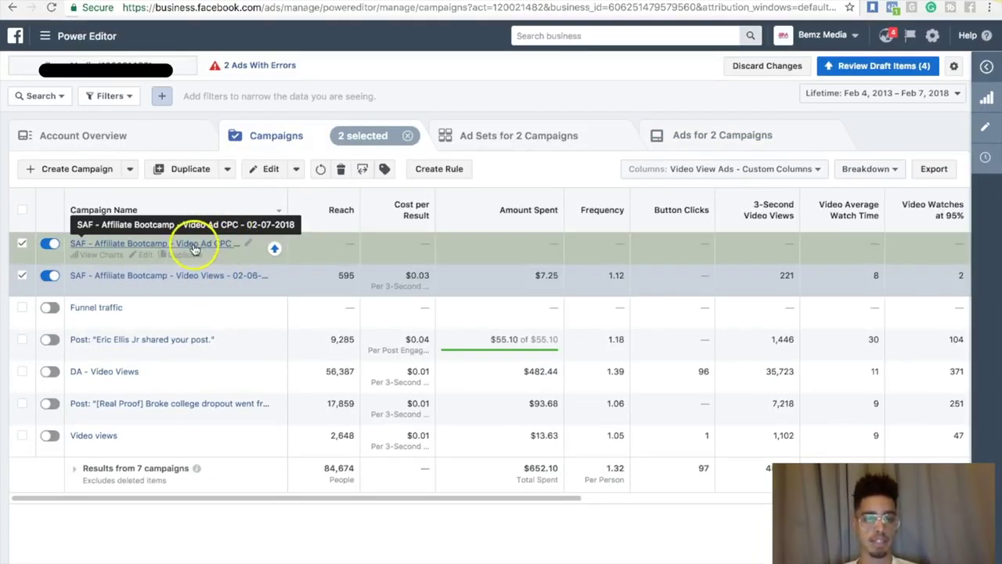
pyautogui.click(22, 275)
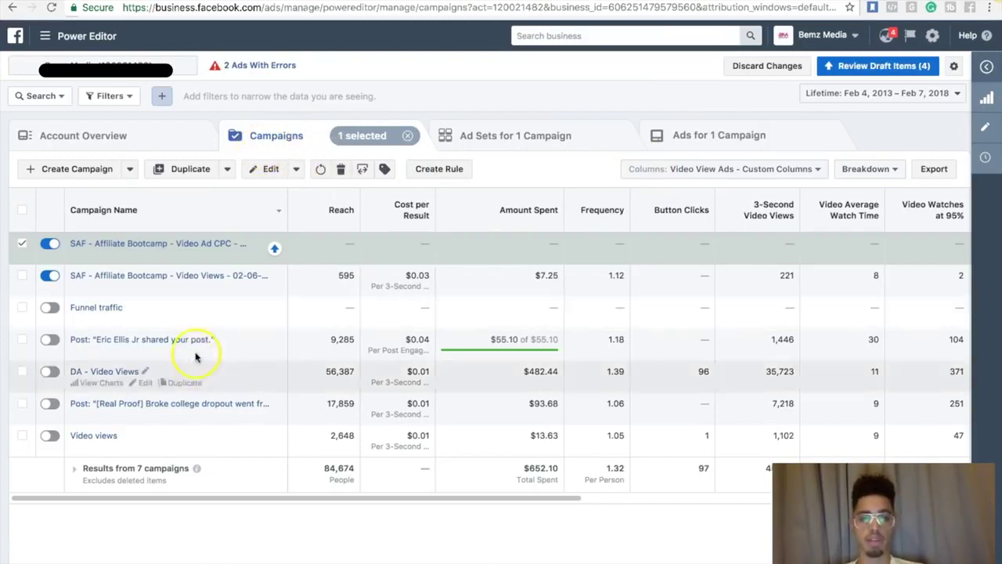
pyautogui.click(292, 143)
pyautogui.click(502, 132)
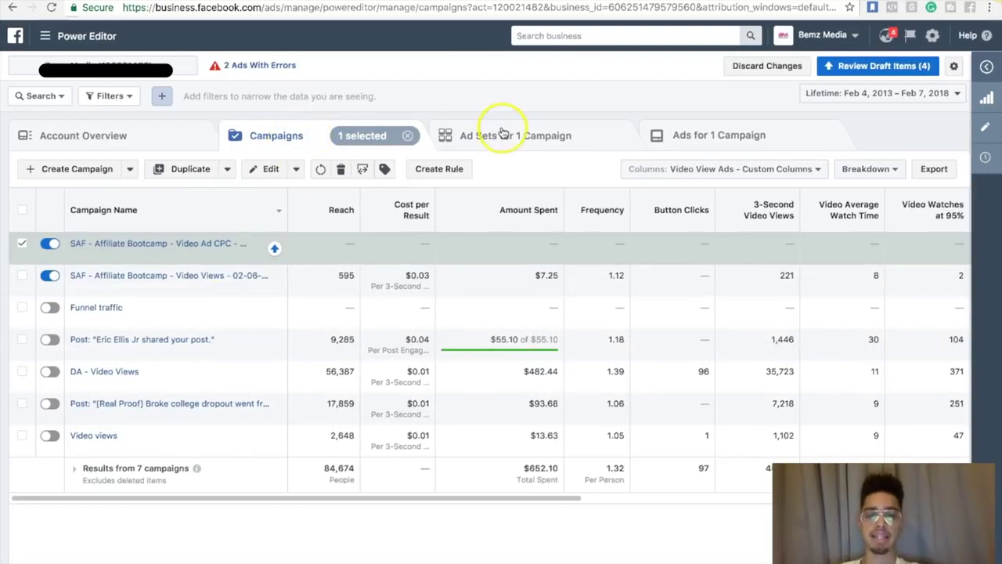
pyautogui.click(699, 140)
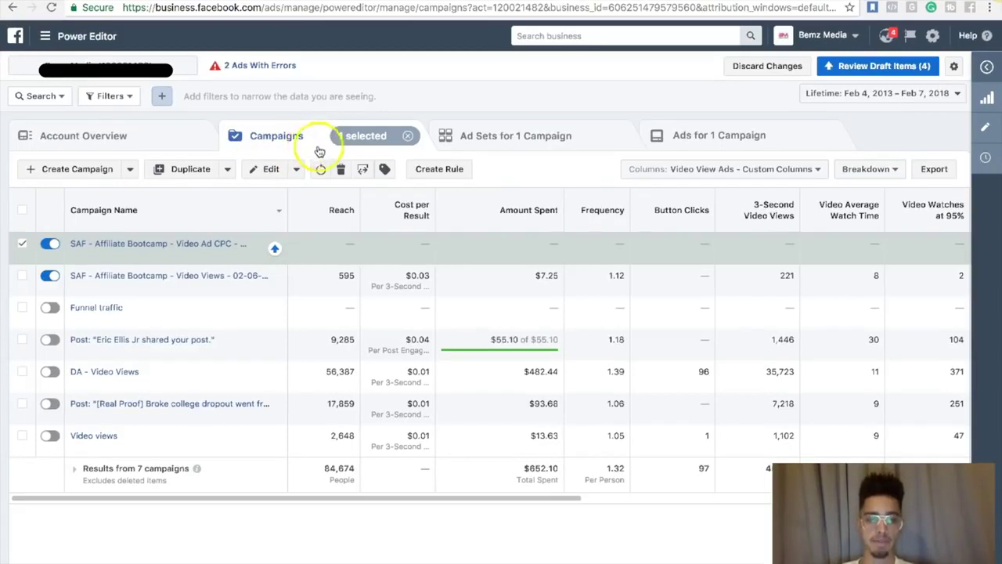
pyautogui.click(273, 139)
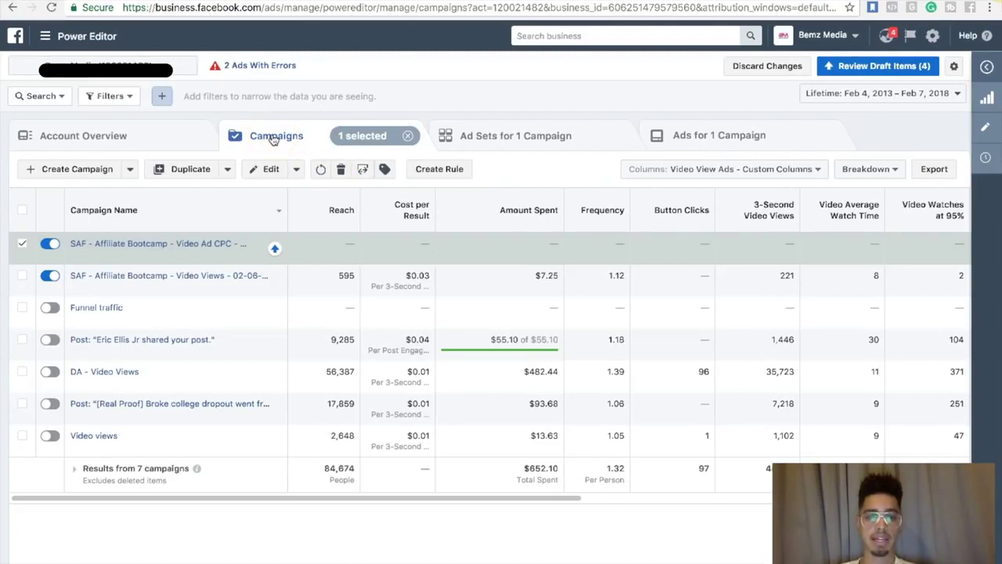
# Open the Create Campaign form, view the available campaign objectives, and close it without creating a campaign
pyautogui.click(60, 170)
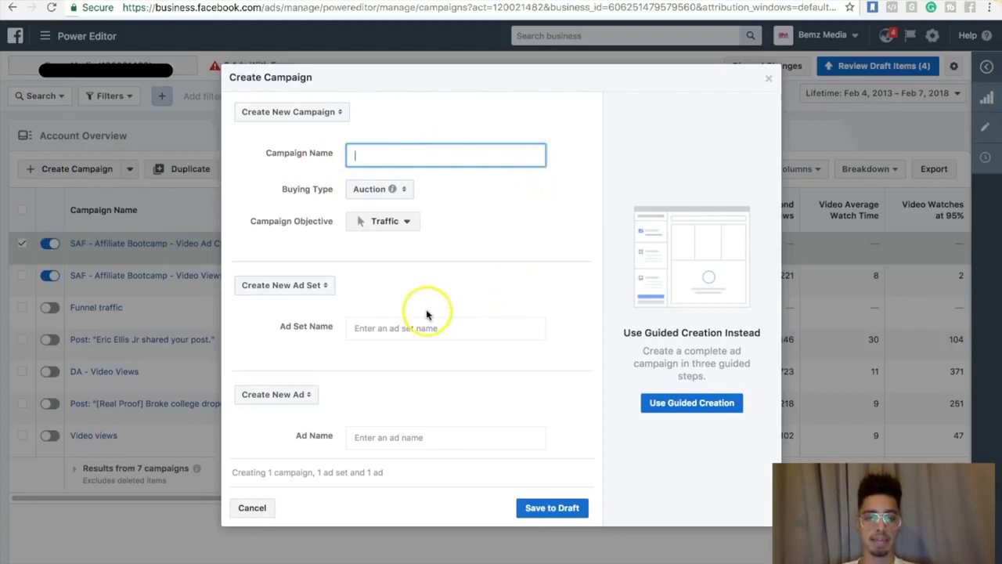
pyautogui.click(414, 221)
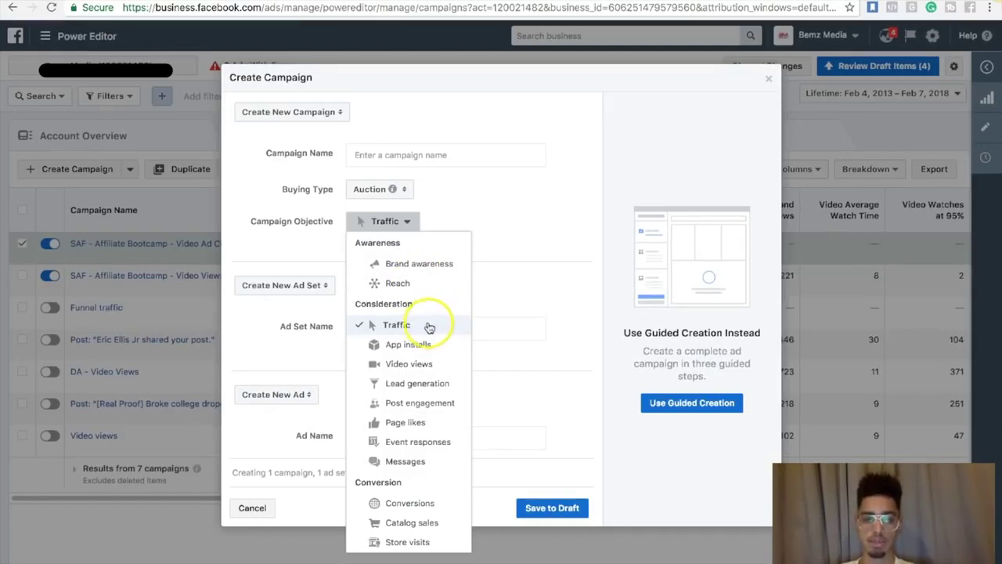
pyautogui.click(506, 282)
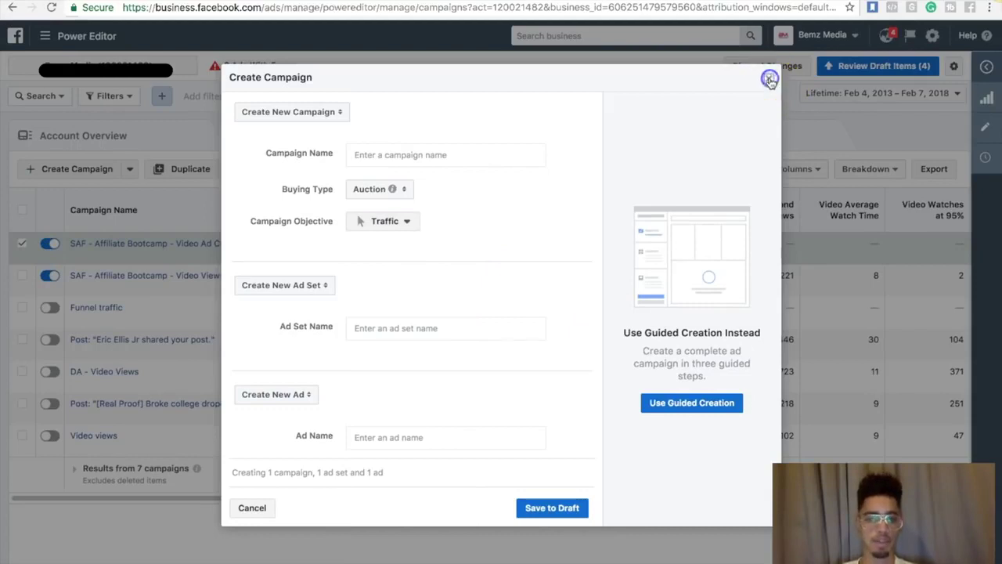
pyautogui.click(771, 80)
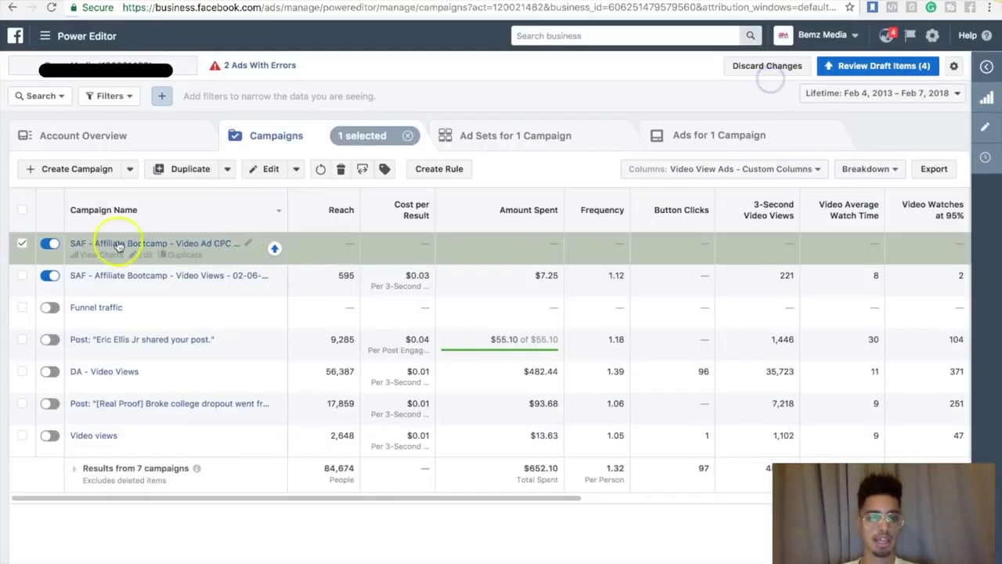
# Show the ad sets of the selected Video Ad CPC campaign and dismiss the YouTube comment notification
pyautogui.click(507, 138)
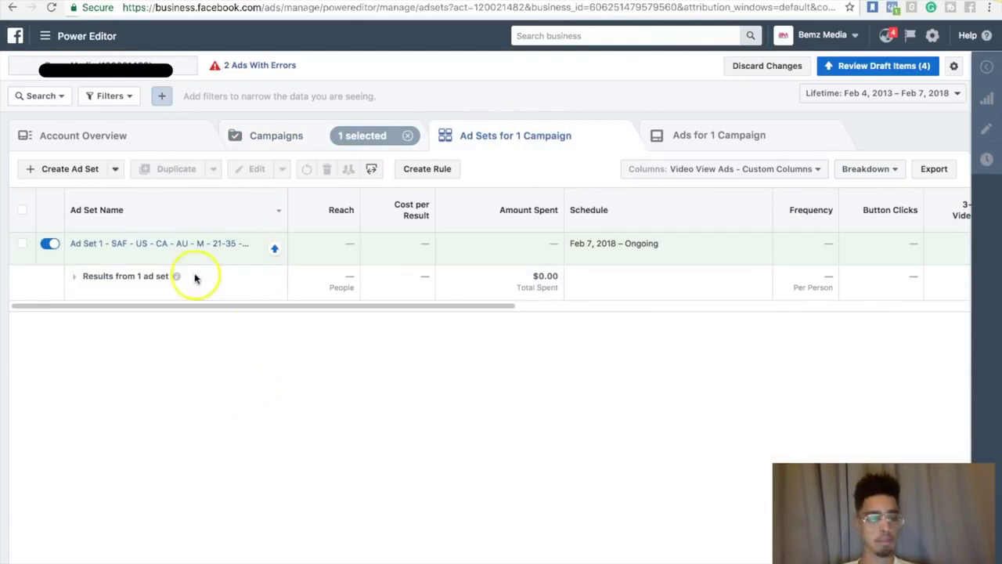
pyautogui.moveTo(193, 269)
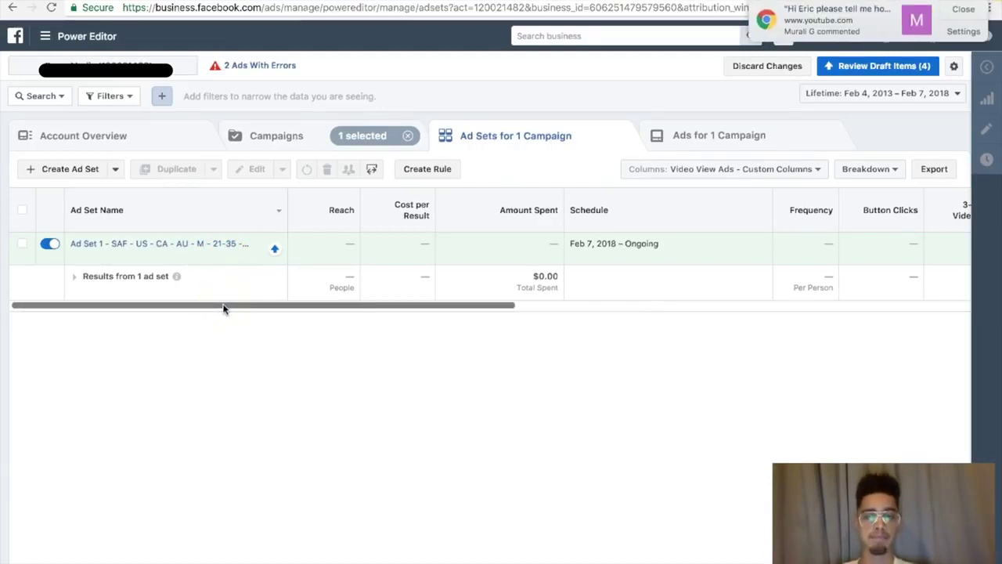
pyautogui.click(949, 8)
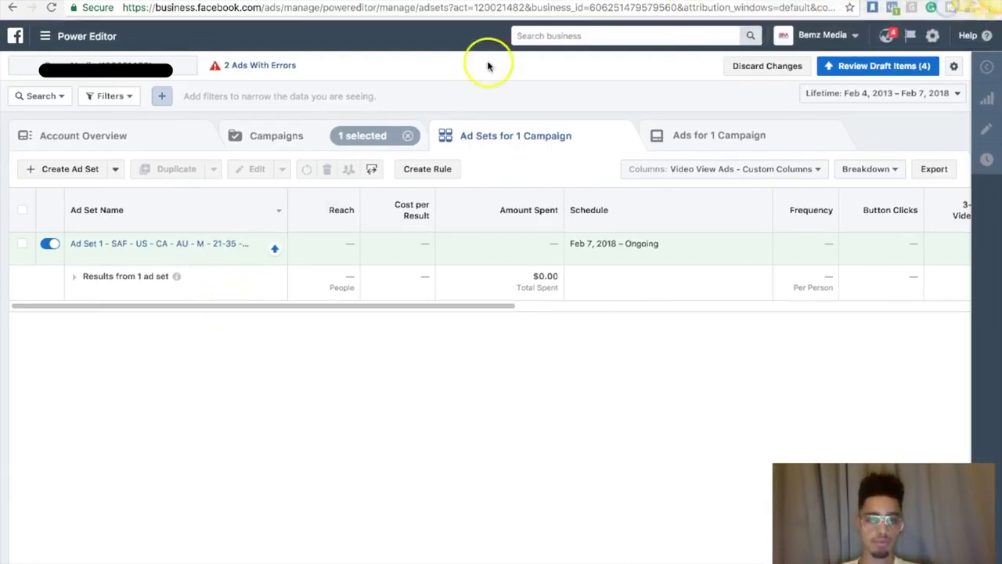
# Add the SAF - Affiliate Bootcamp Video Views campaign to the selection and list the ads for both campaigns
pyautogui.click(276, 134)
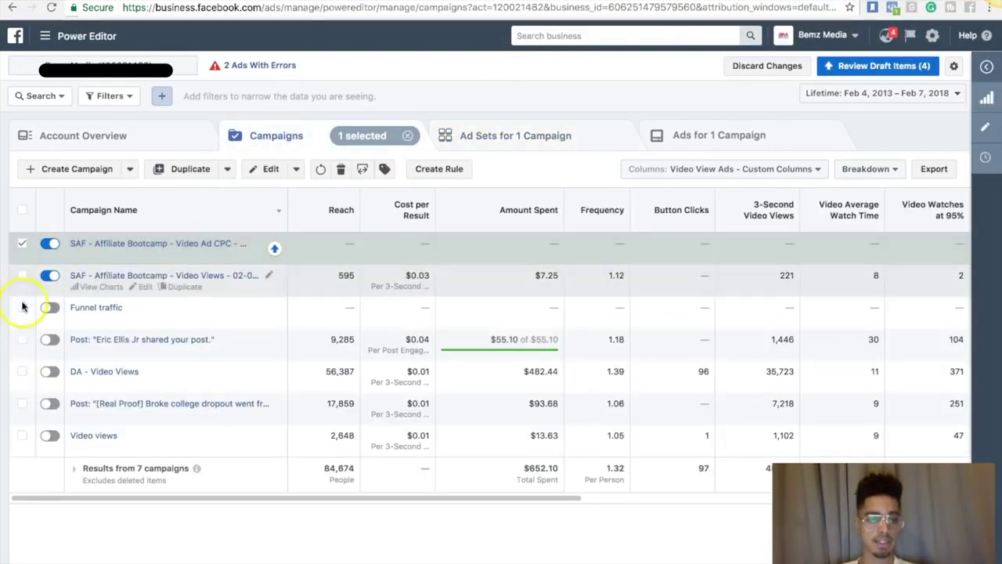
pyautogui.click(21, 275)
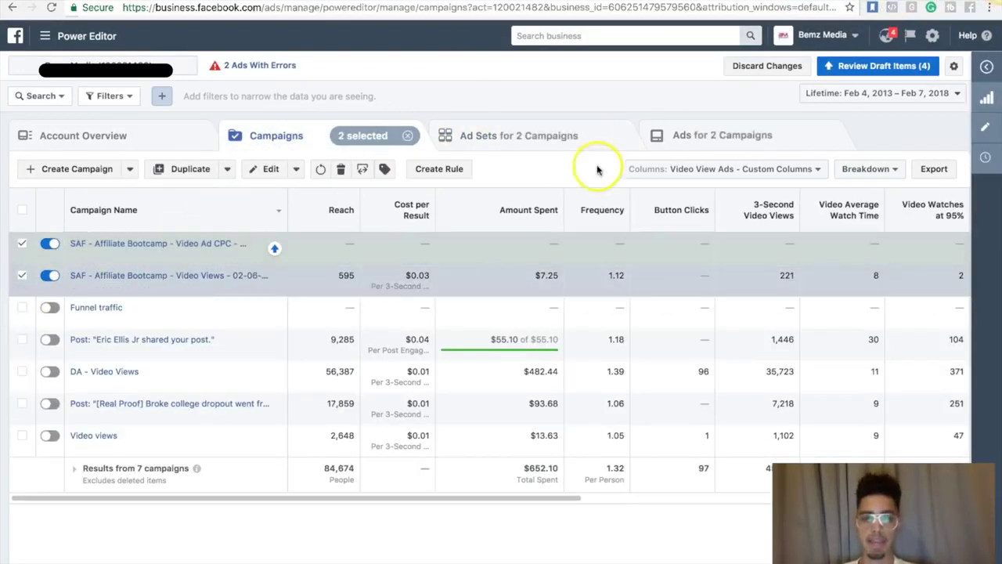
pyautogui.click(690, 134)
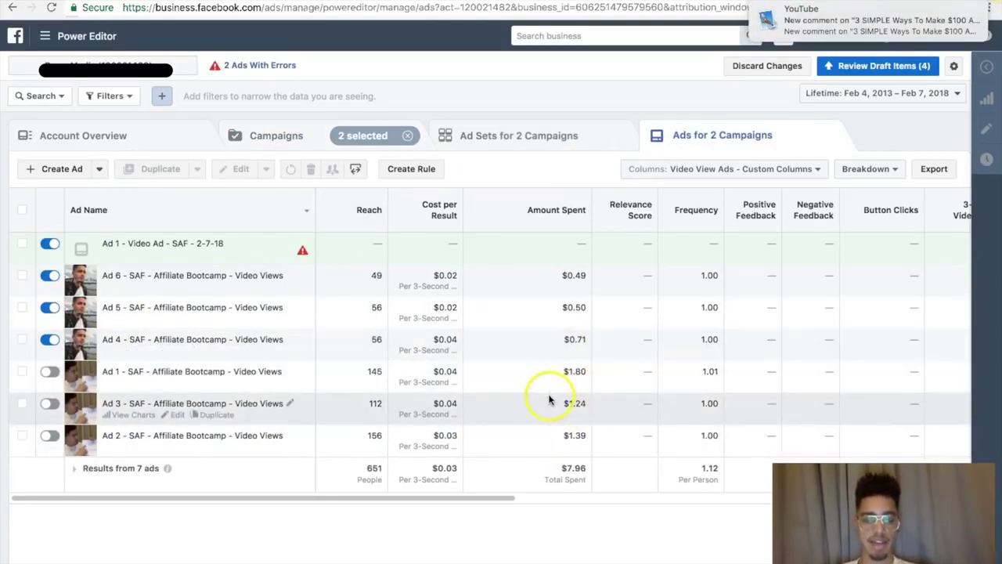
# Examine the ads' performance columns, from reach and amount spent to video watch metrics, unique link clicks and cost per click
pyautogui.hscroll(10, 622, 400)
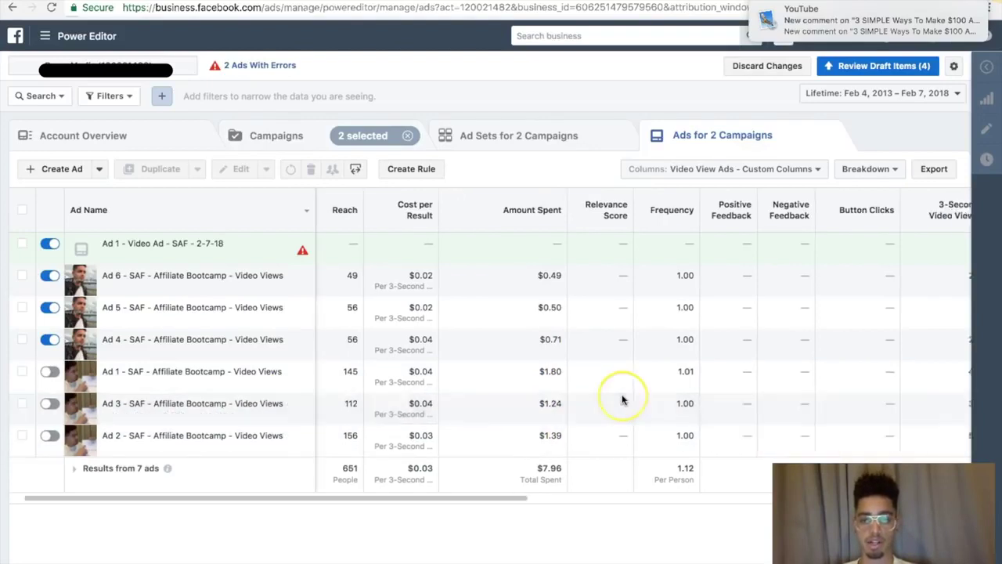
pyautogui.hscroll(10, 623, 400)
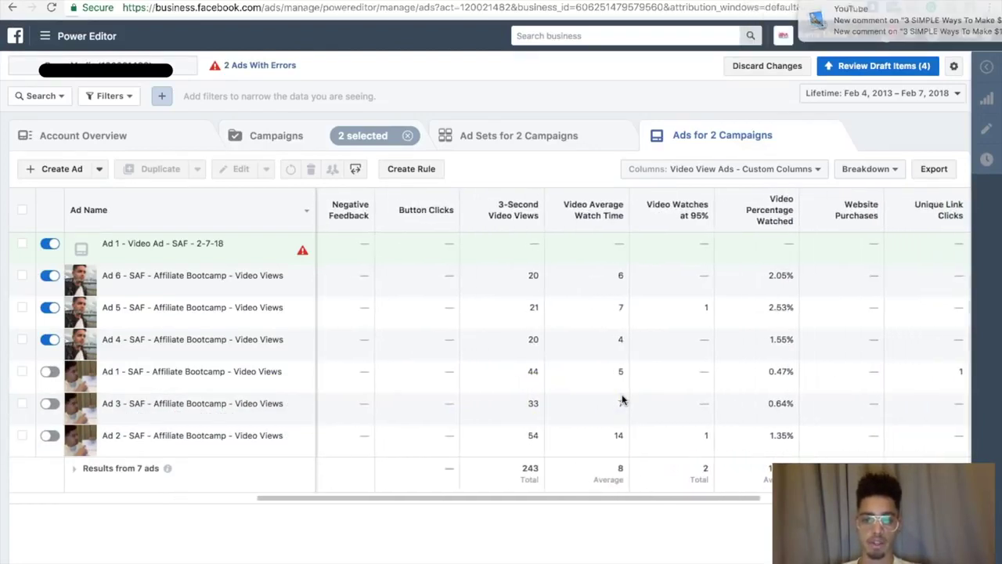
pyautogui.hscroll(5, 623, 400)
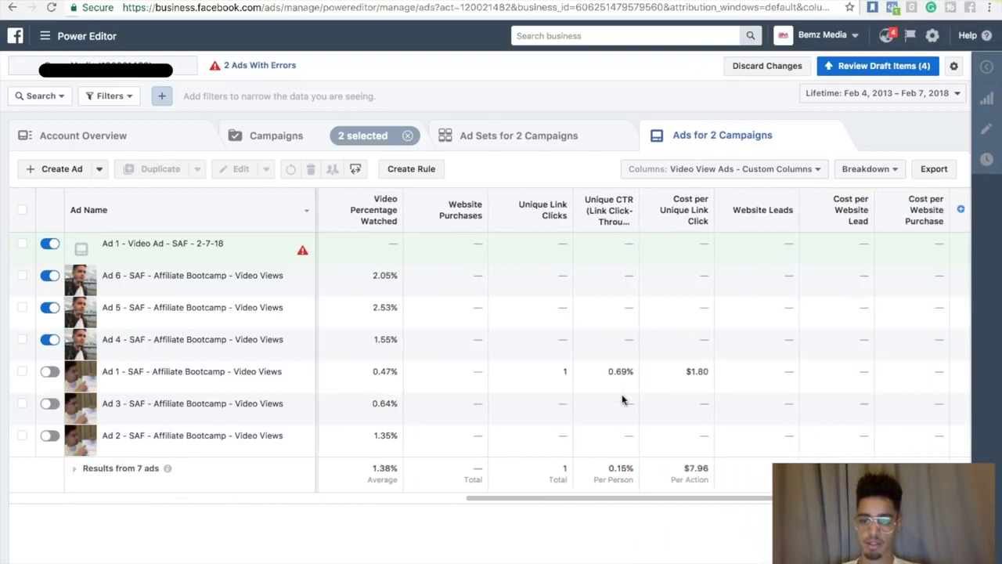
pyautogui.click(699, 383)
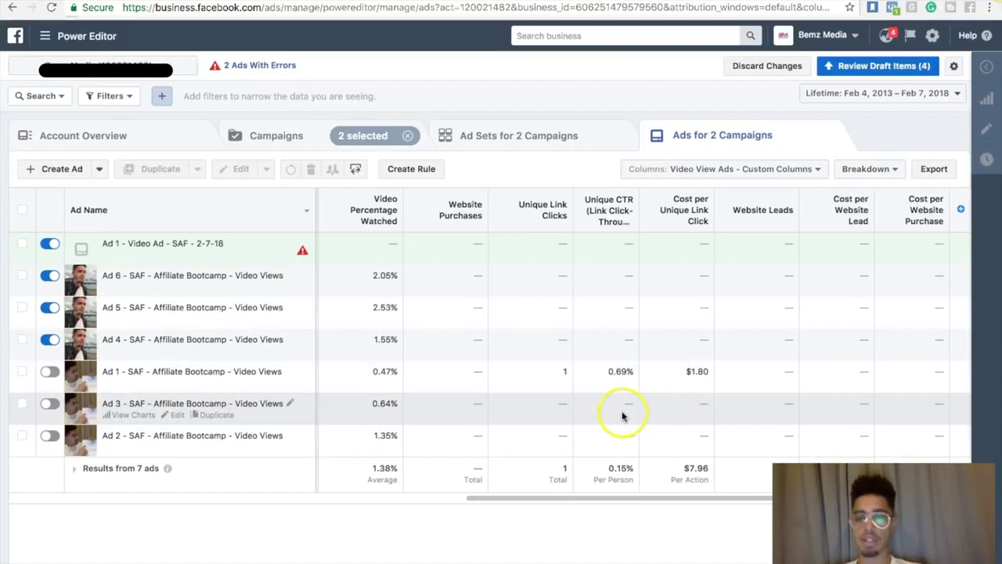
pyautogui.hscroll(-2, 612, 415)
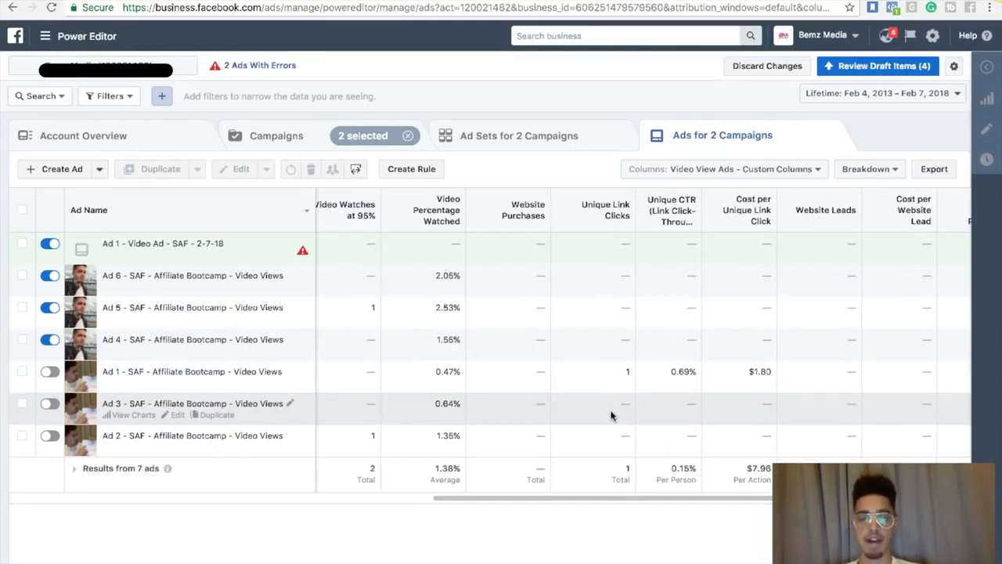
pyautogui.hscroll(-1, 612, 415)
pyautogui.hscroll(-10, 612, 415)
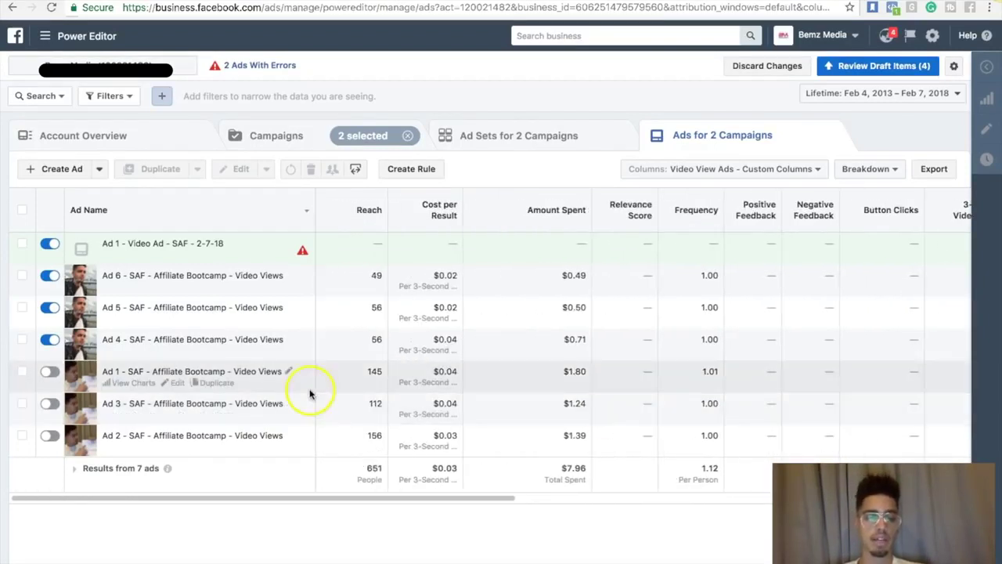
pyautogui.click(486, 140)
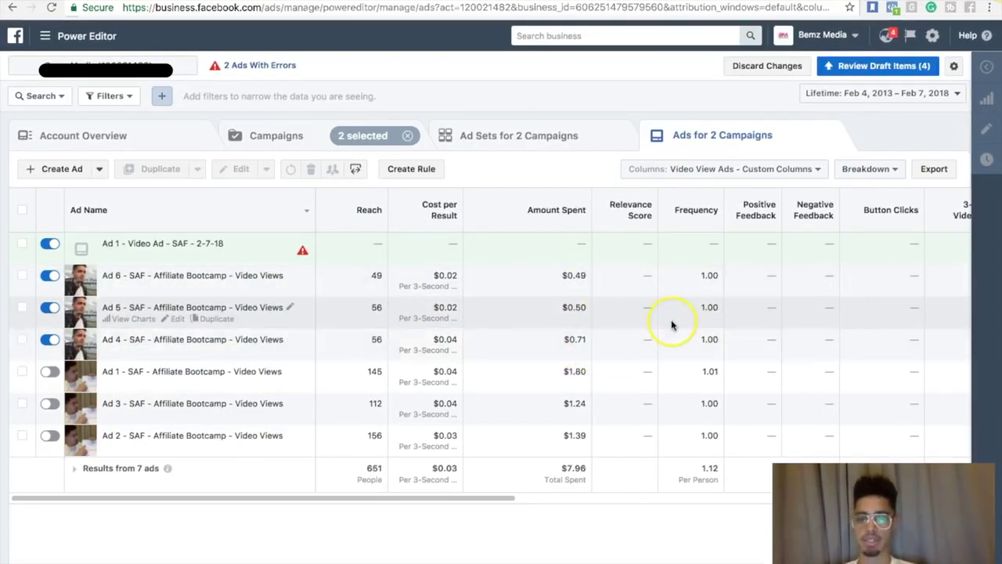
# Review the ads' remaining metrics through website leads and cost per website purchase, and return to the reach and amount spent columns
pyautogui.hscroll(5, 672, 325)
pyautogui.hscroll(5, 672, 325)
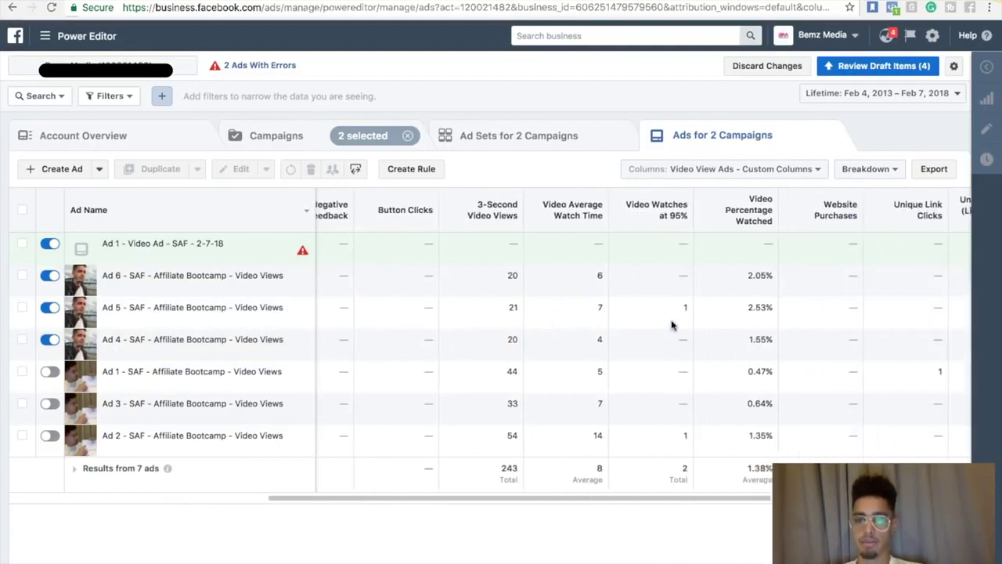
pyautogui.hscroll(5, 671, 325)
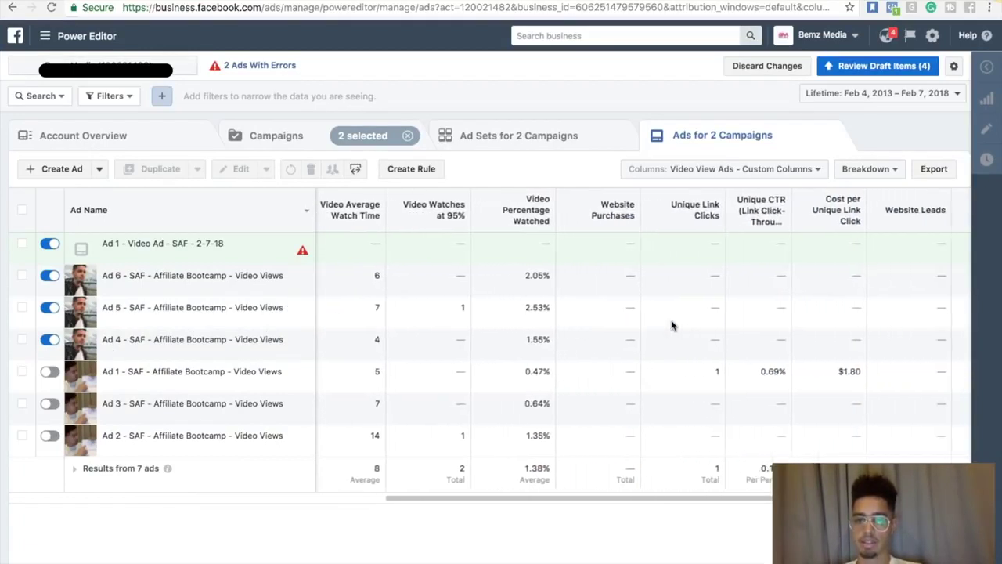
pyautogui.hscroll(2, 671, 325)
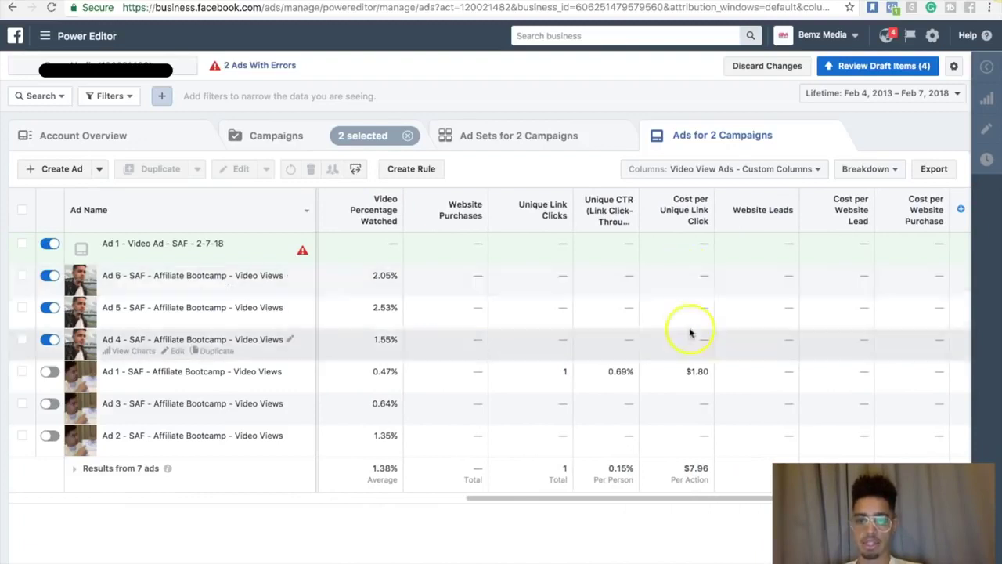
pyautogui.hscroll(-10, 632, 336)
pyautogui.hscroll(-3, 553, 305)
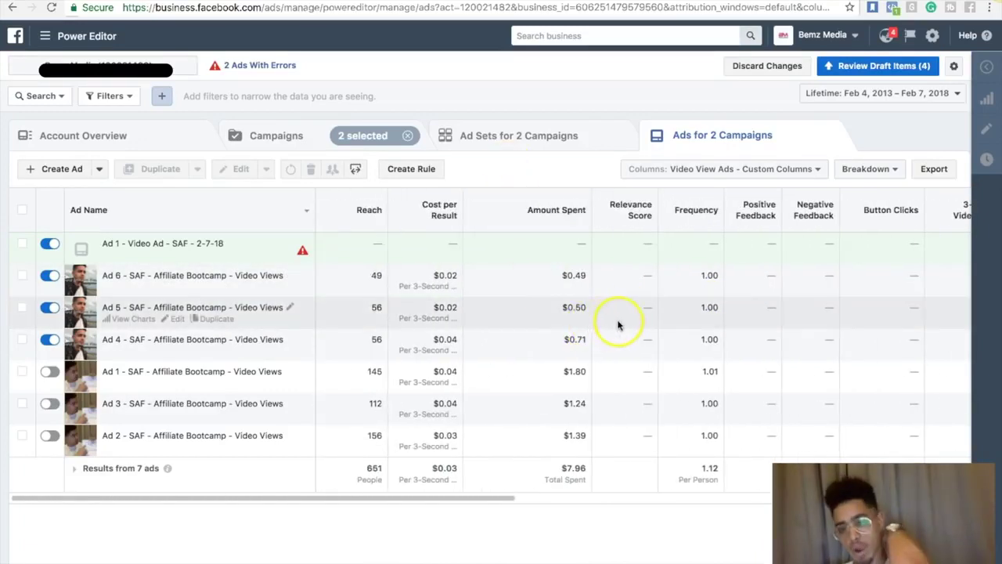
# Remove the Video Views campaign from the selection and open Ad Set 1 of the Video Ad CPC campaign for editing
pyautogui.click(492, 137)
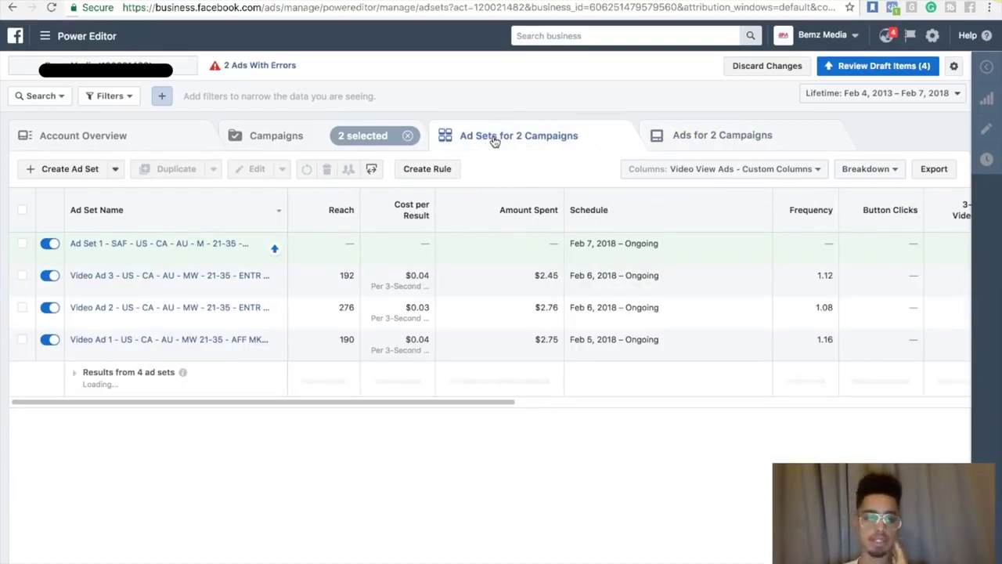
pyautogui.click(276, 137)
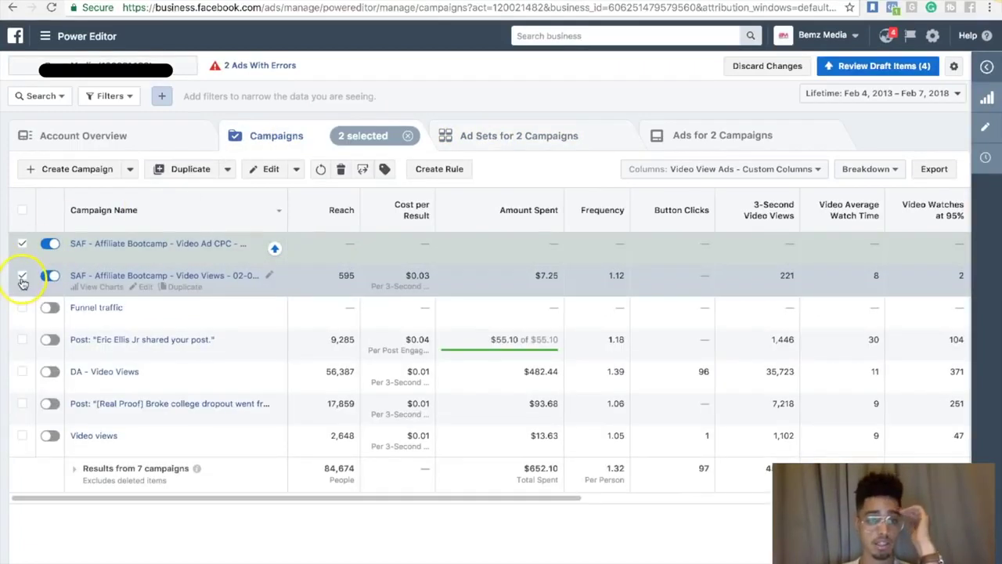
pyautogui.click(22, 275)
pyautogui.click(538, 141)
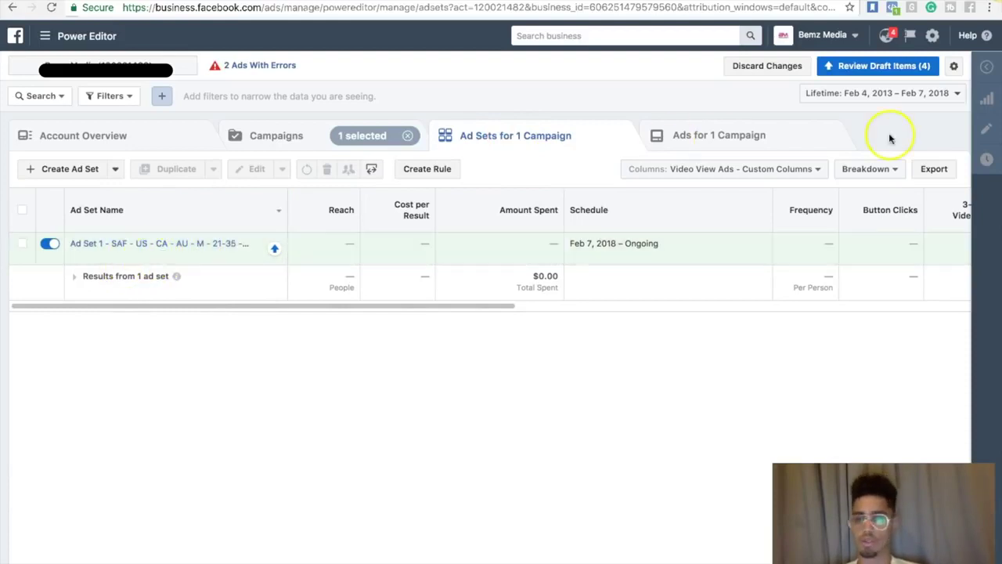
pyautogui.click(23, 245)
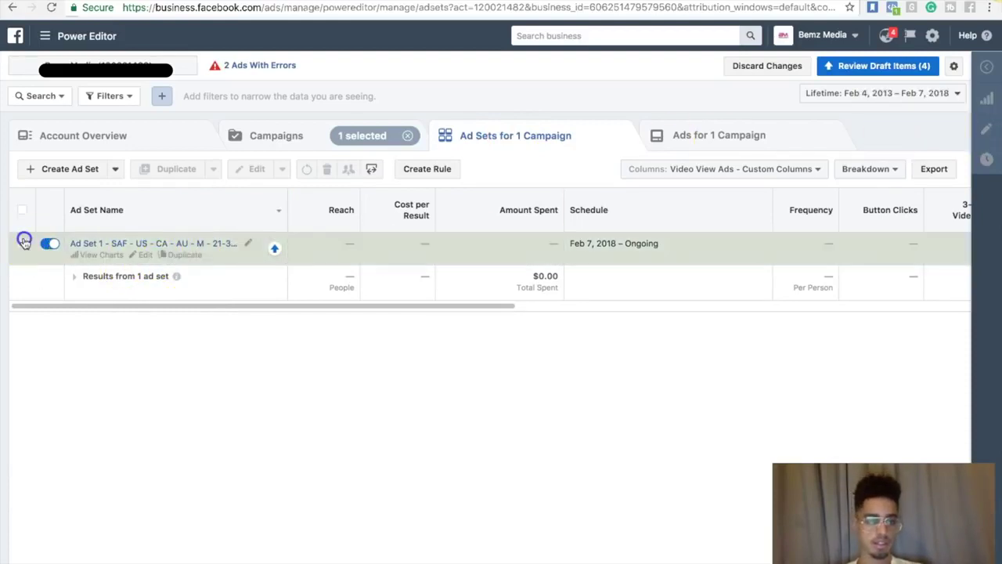
pyautogui.click(988, 133)
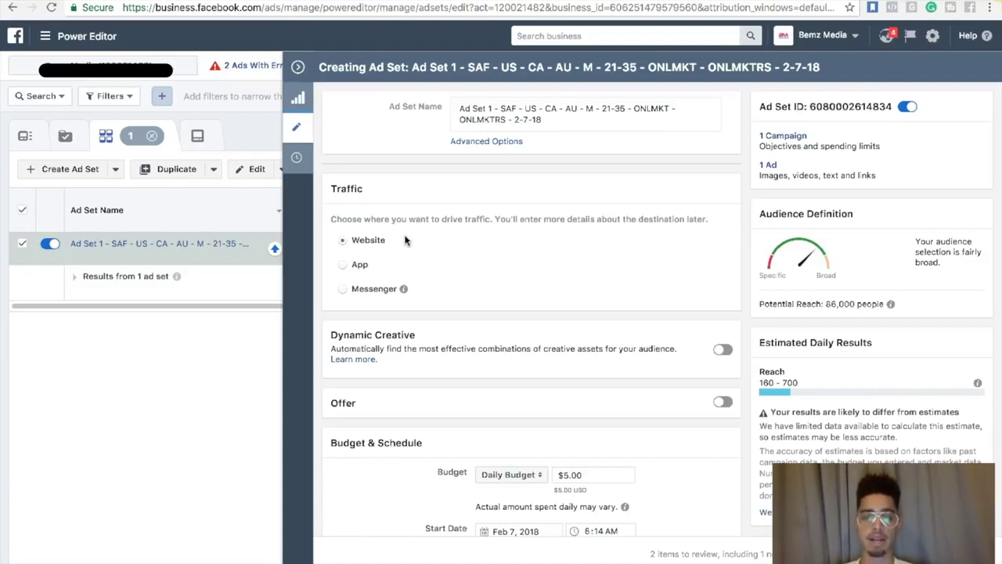
# Review the ad set's traffic destination, budget and schedule, and its audience locations, age range and gender
pyautogui.scroll(-3, 442, 213)
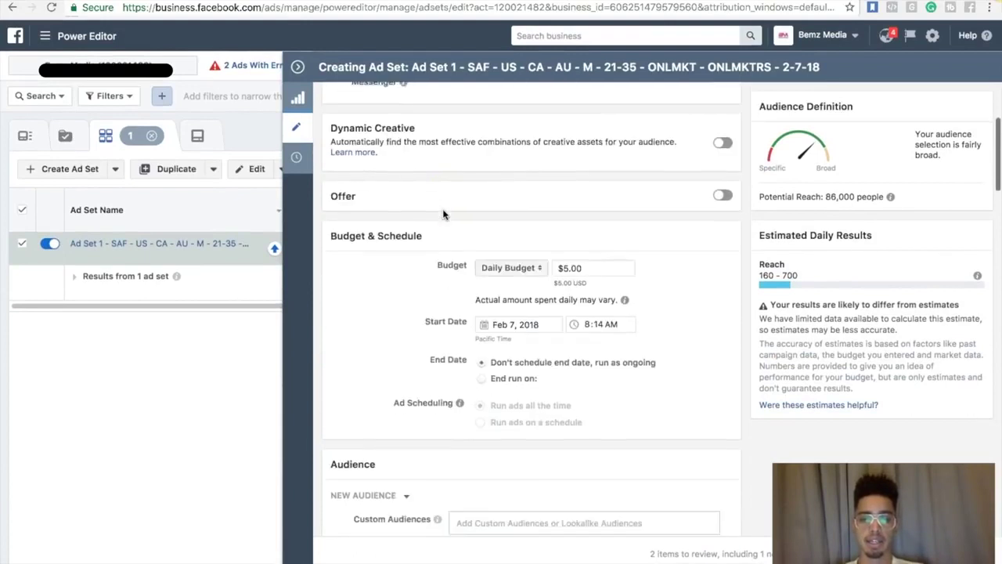
pyautogui.scroll(-1, 443, 213)
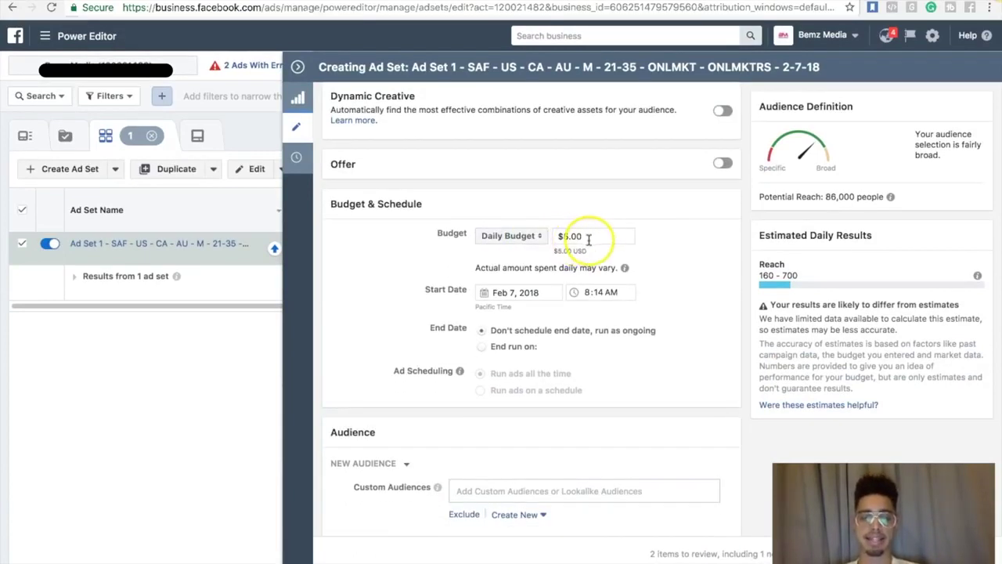
pyautogui.scroll(-2, 584, 241)
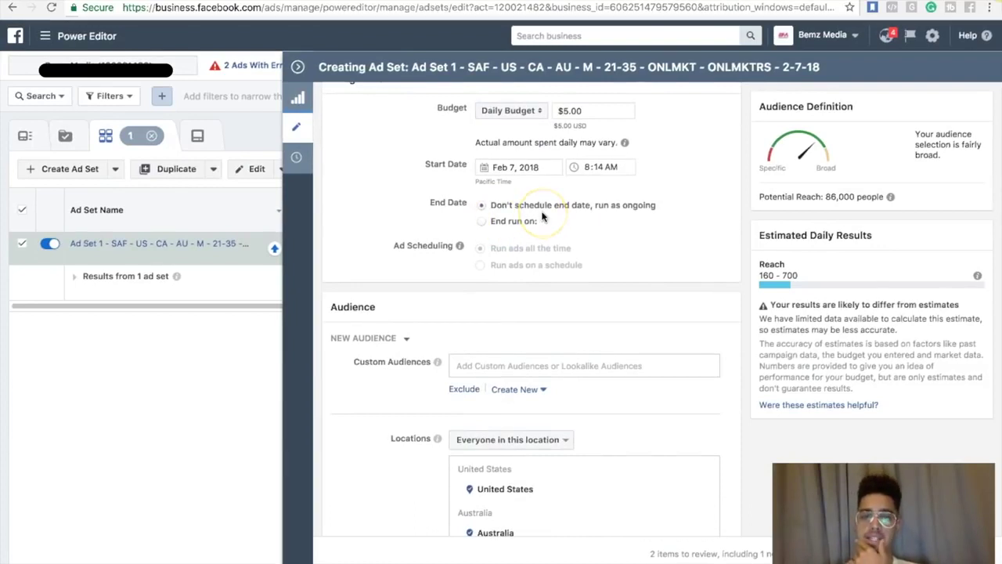
pyautogui.scroll(-1, 543, 217)
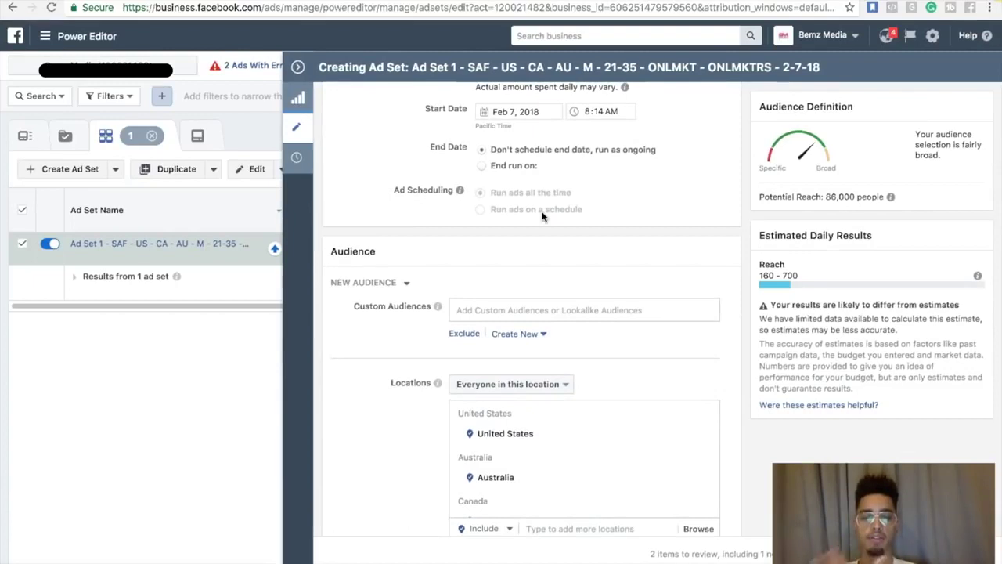
pyautogui.scroll(-2, 348, 376)
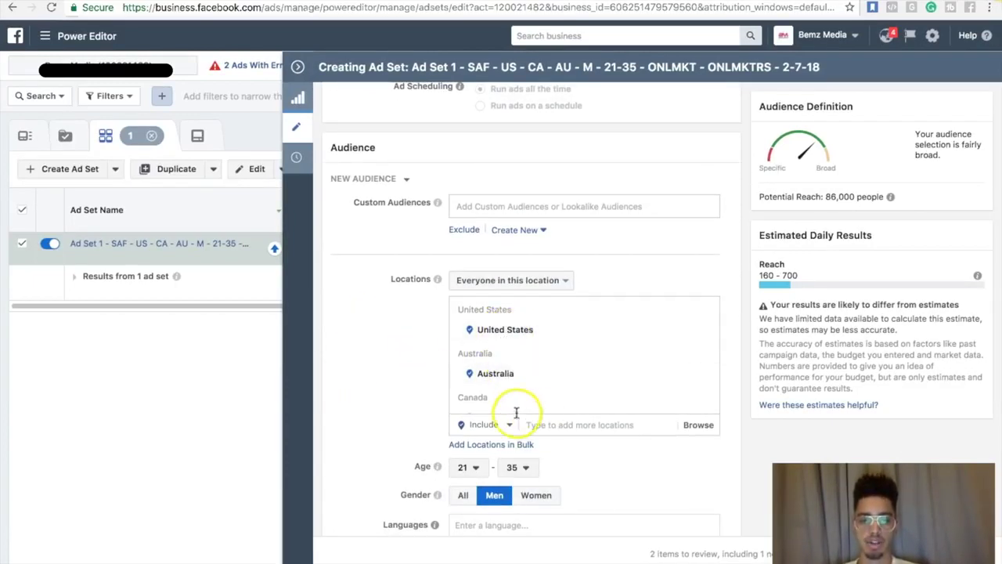
pyautogui.scroll(-2, 485, 393)
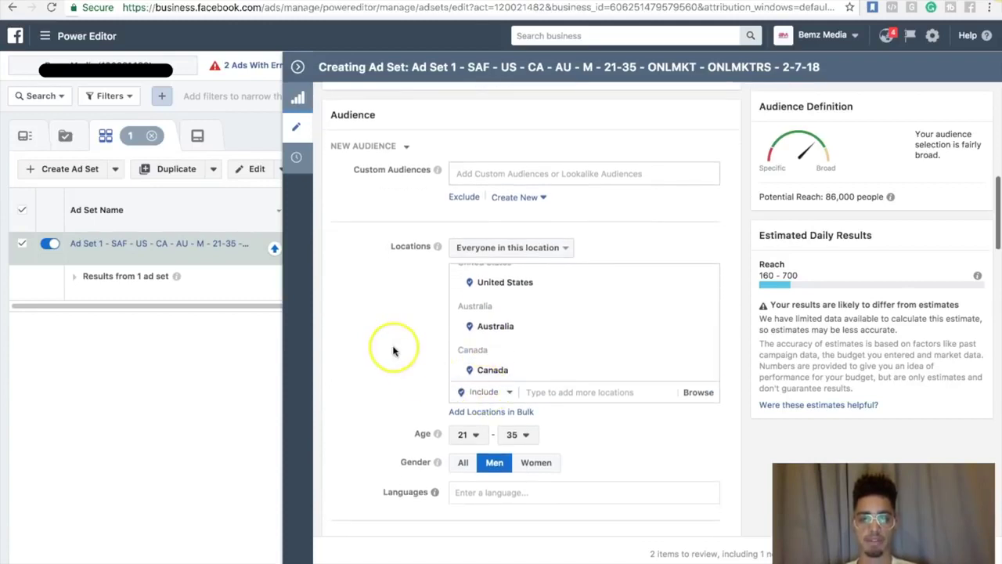
pyautogui.scroll(-3, 392, 347)
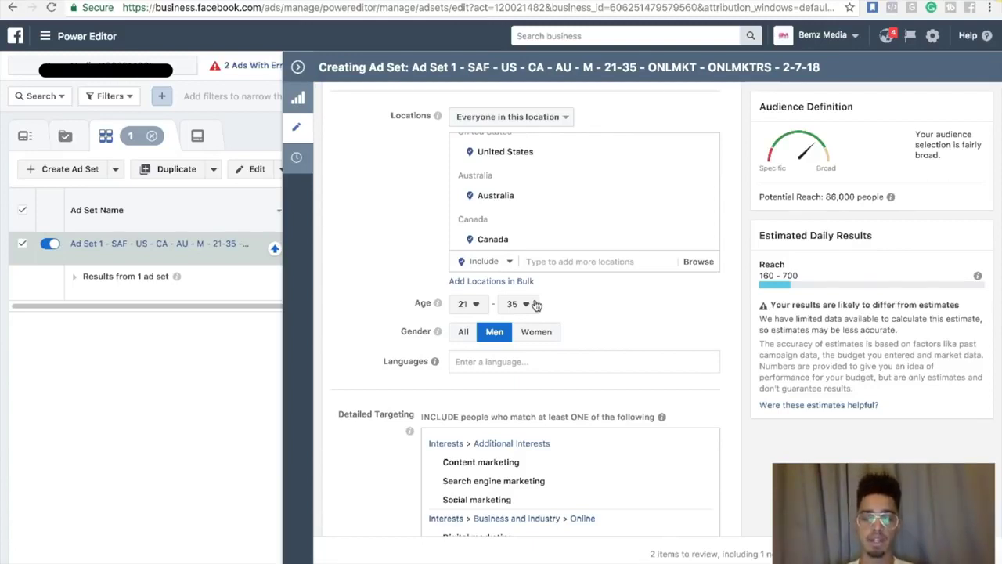
pyautogui.scroll(-1, 537, 304)
pyautogui.click(491, 292)
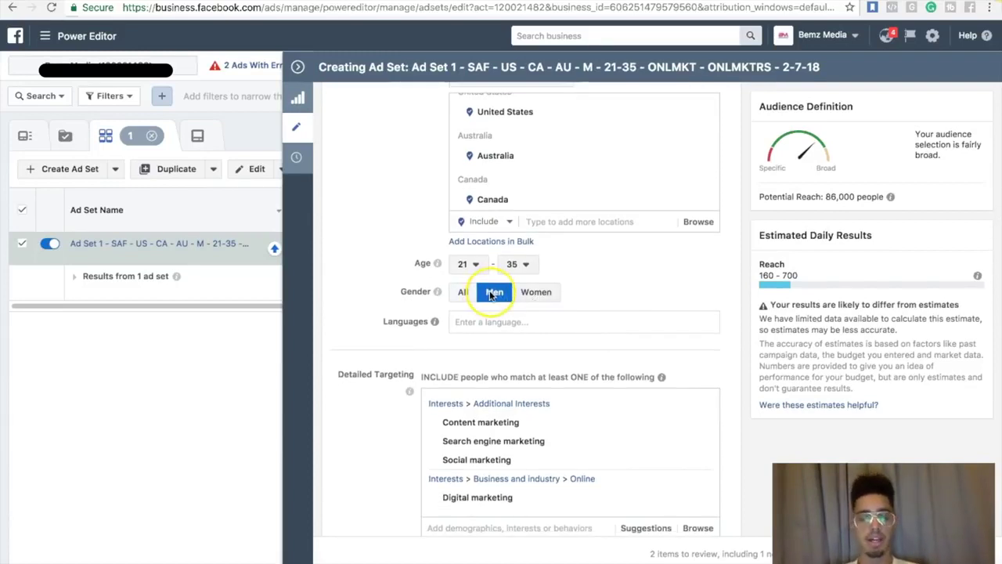
pyautogui.click(494, 296)
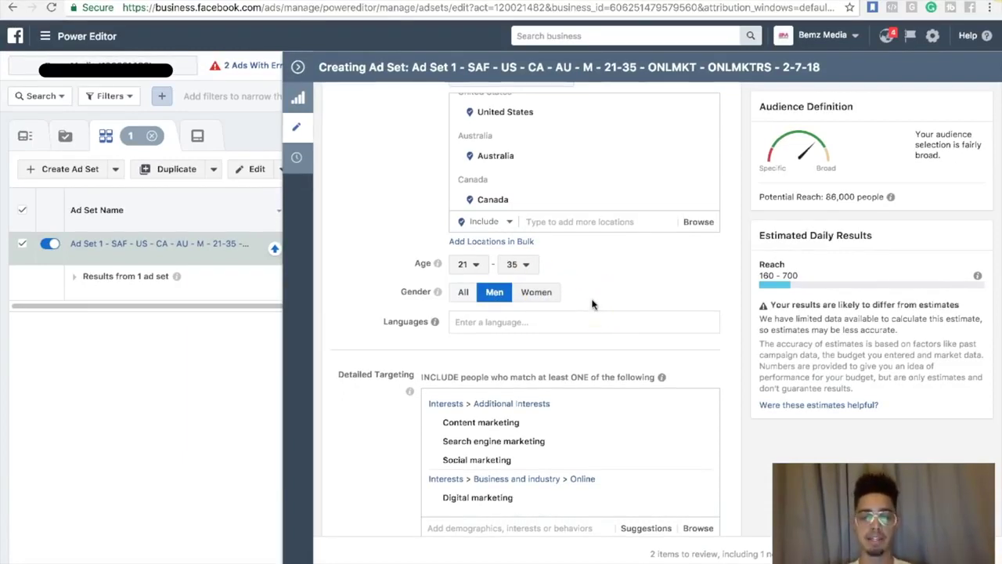
# Remove every marketer interest, from Amy Porterfield to Tim Ferriss, from the detailed targeting's MUST ALSO match group
pyautogui.scroll(-2, 592, 304)
pyautogui.scroll(-1, 394, 384)
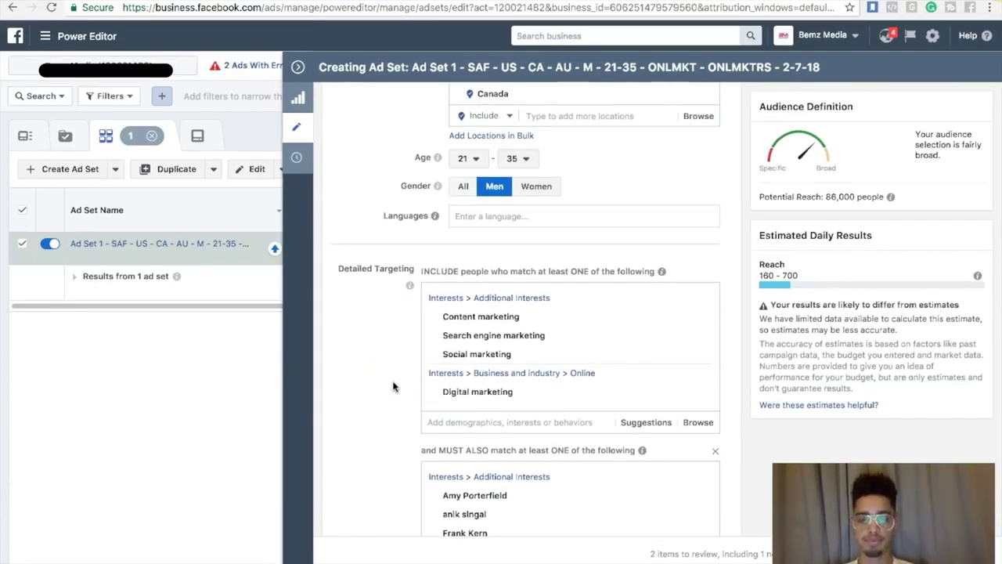
pyautogui.scroll(-3, 394, 385)
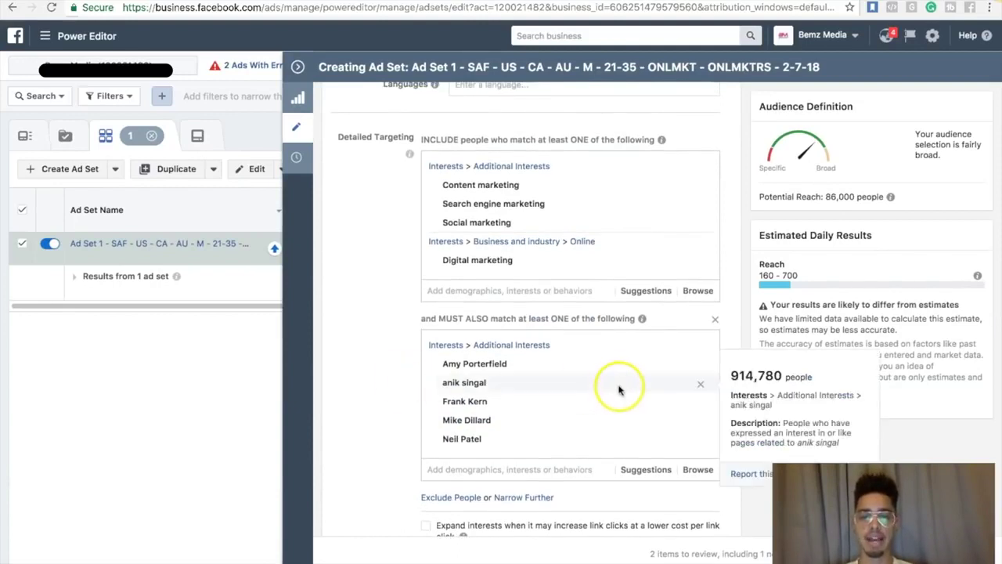
pyautogui.moveTo(676, 365)
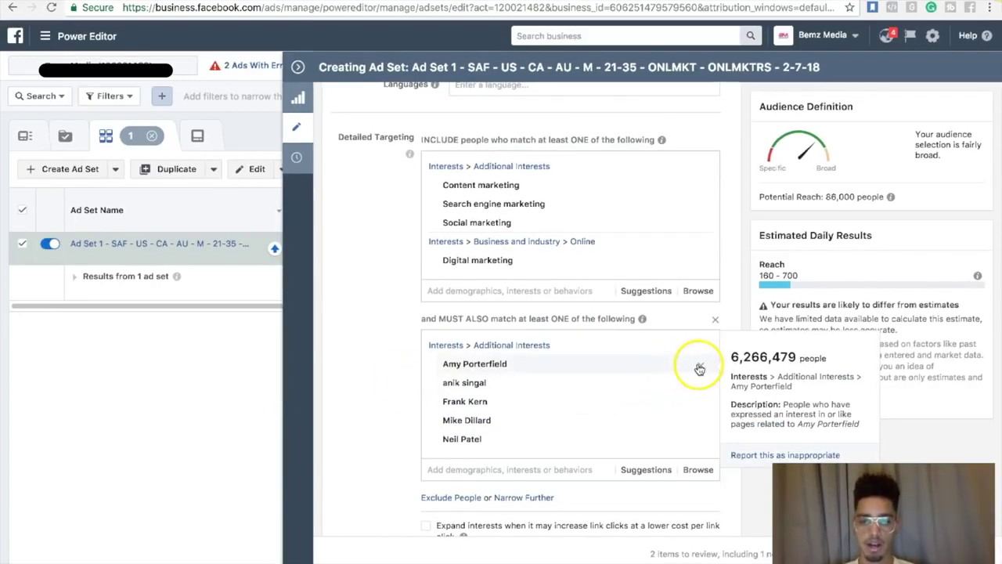
pyautogui.click(701, 366)
pyautogui.click(700, 366)
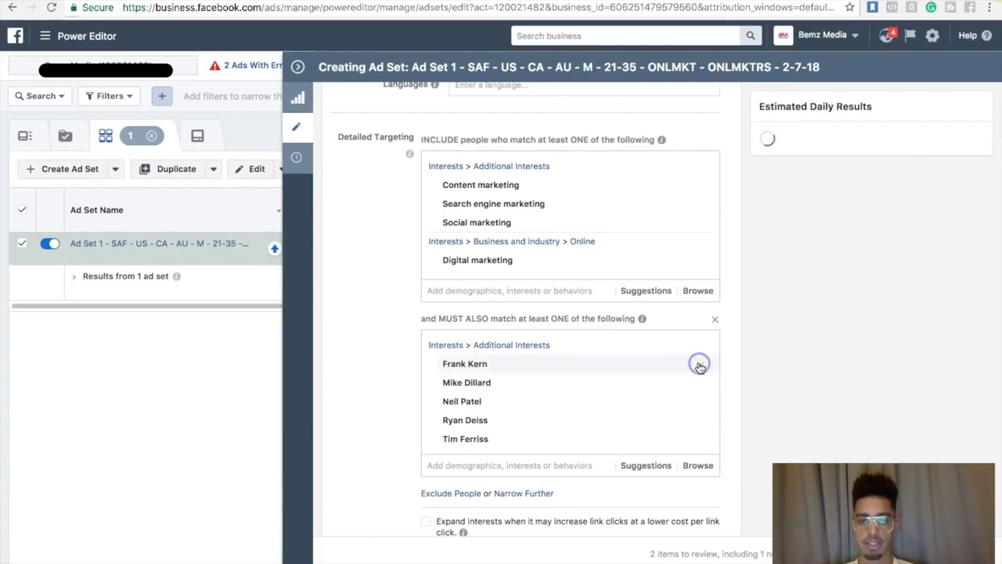
pyautogui.click(700, 366)
pyautogui.click(701, 367)
pyautogui.click(700, 366)
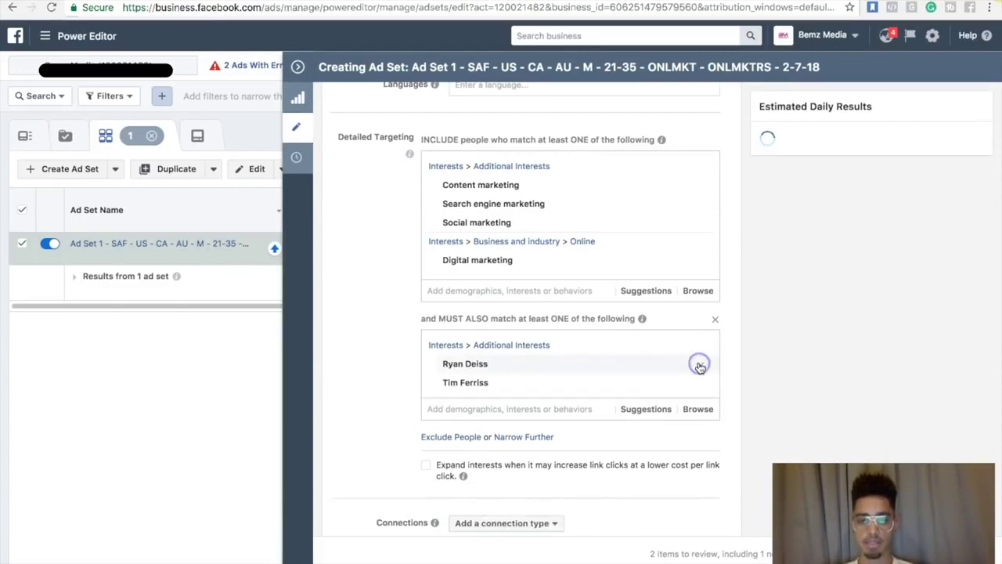
pyautogui.click(700, 367)
pyautogui.click(700, 366)
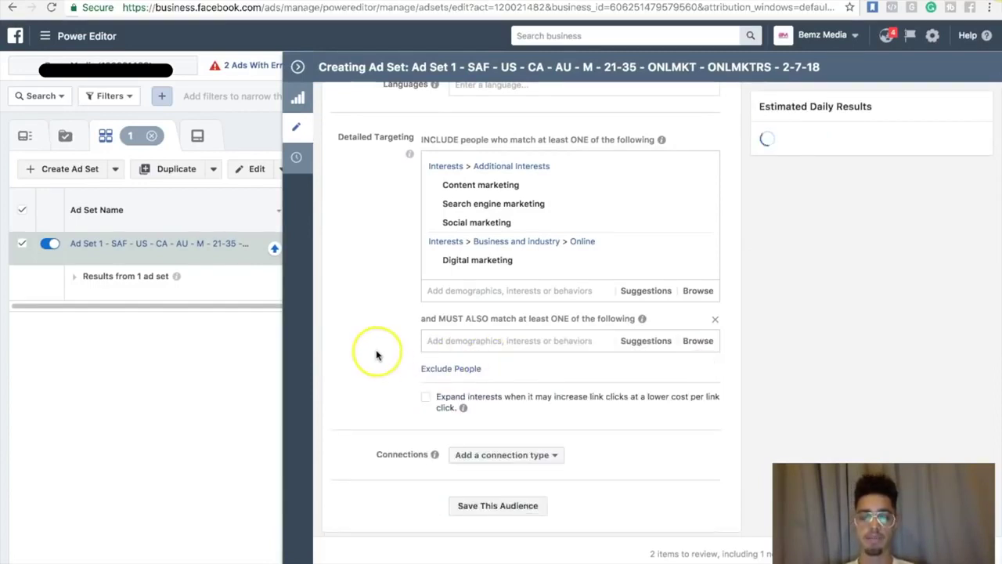
# Examine the audience details of the included interests, such as Content marketing, Search engine marketing and Digital marketing
pyautogui.scroll(3, 375, 353)
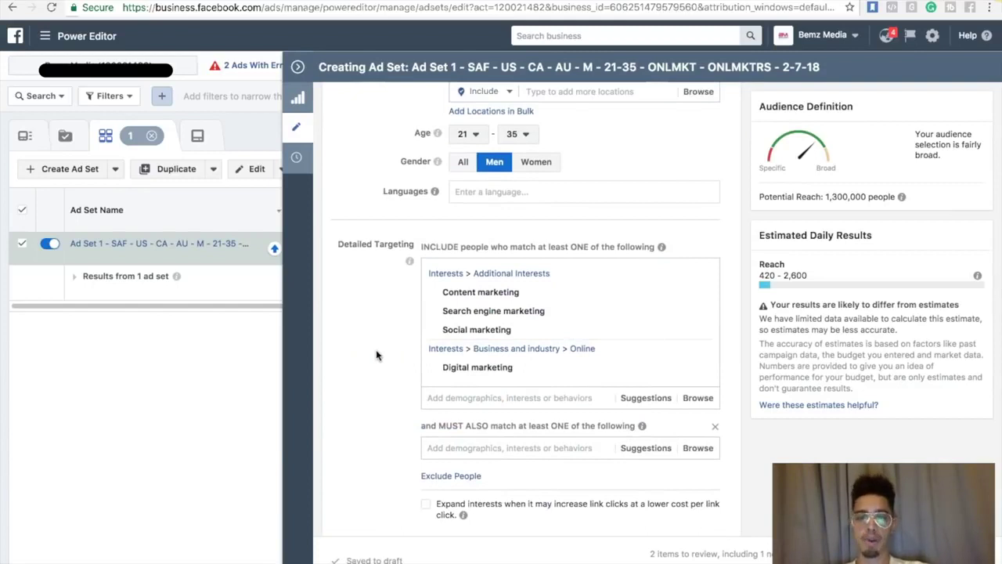
pyautogui.moveTo(507, 316)
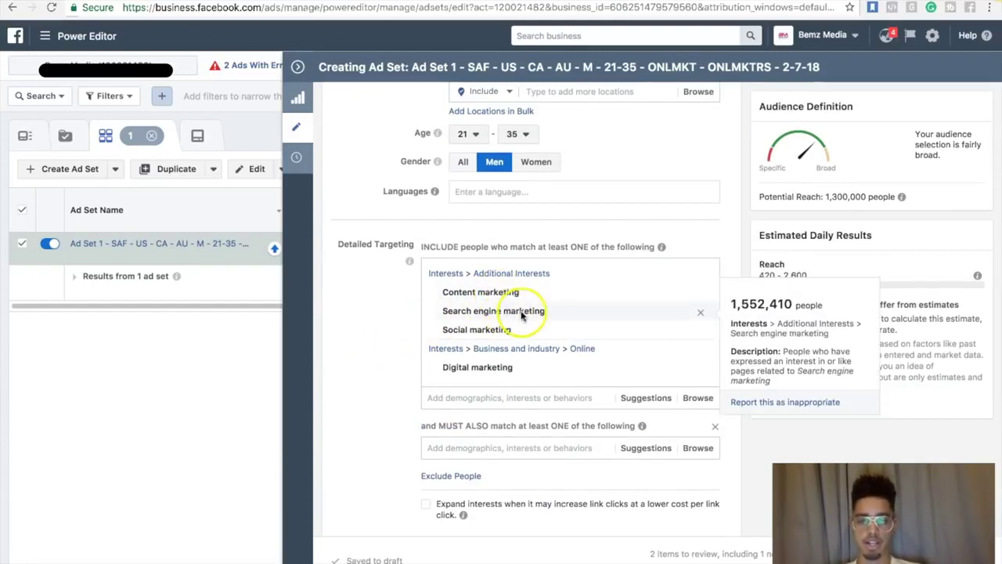
pyautogui.moveTo(503, 369)
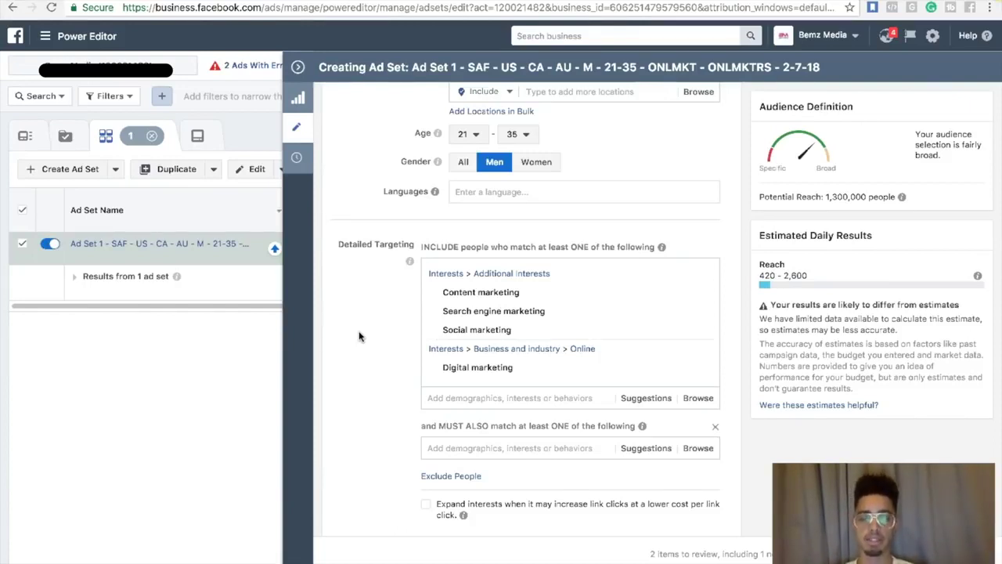
pyautogui.scroll(-1, 359, 337)
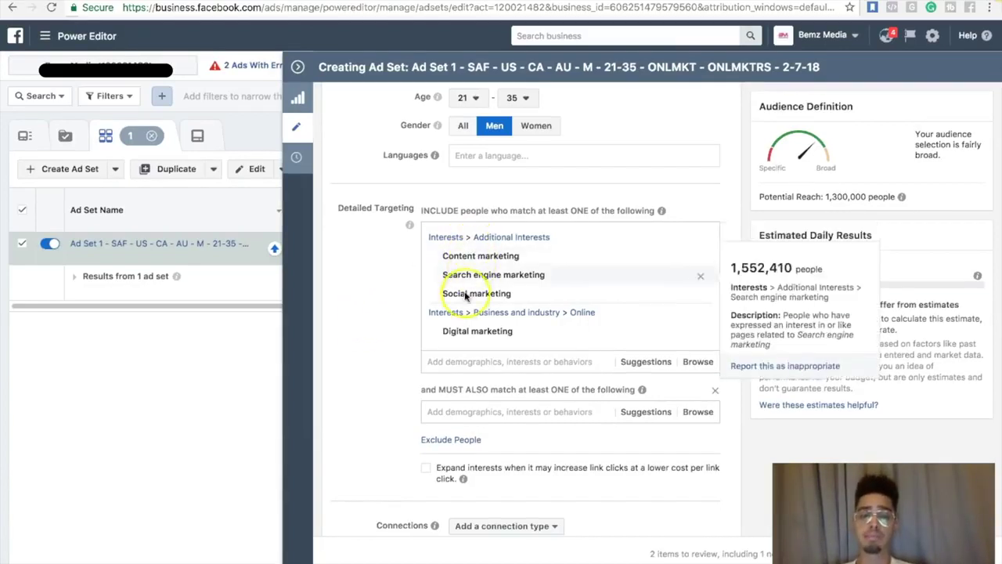
pyautogui.moveTo(458, 336)
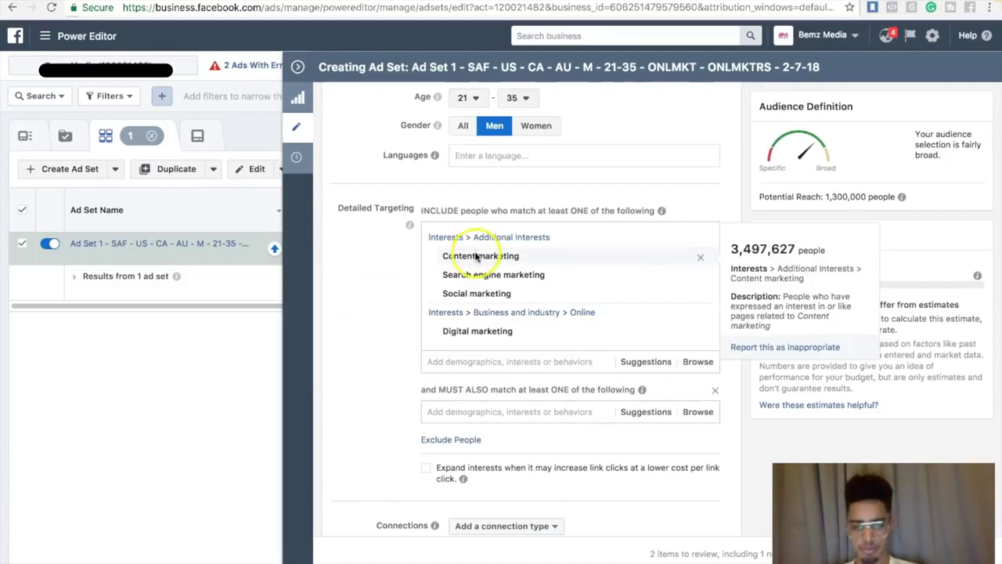
pyautogui.moveTo(472, 257)
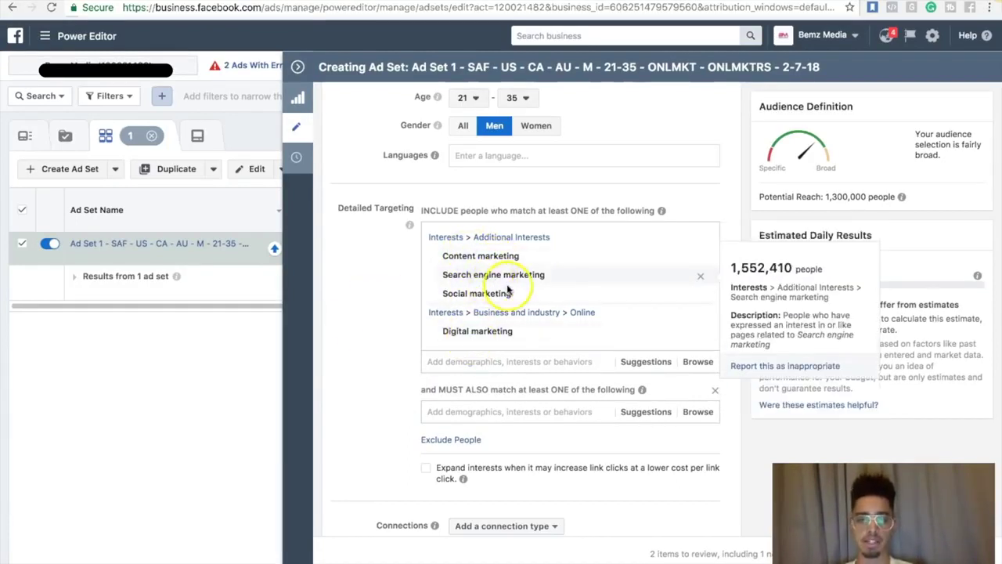
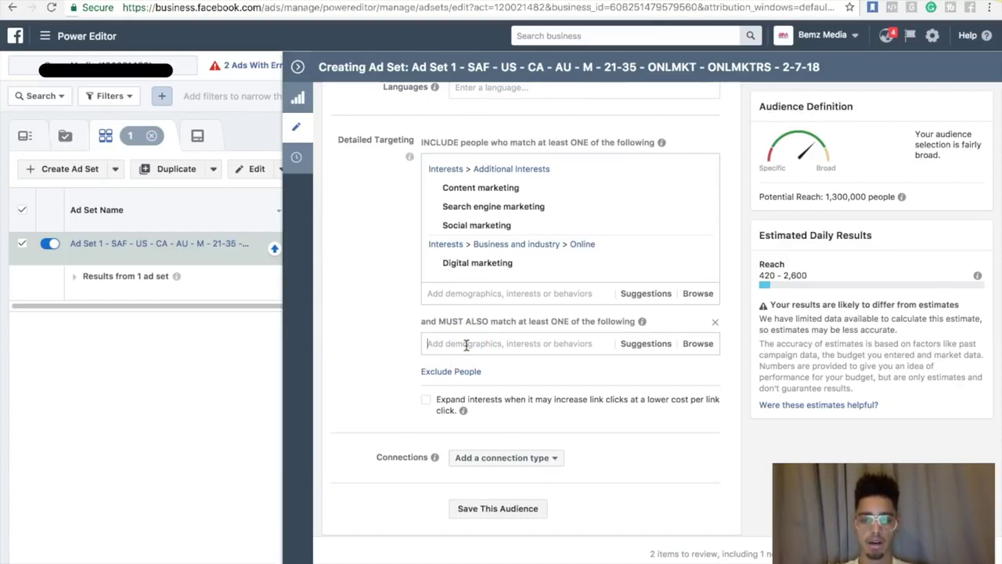
# Add the Frank Kern interest to the MUST ALSO match group and list the suggestions for related interests
pyautogui.click(467, 345)
pyautogui.write('frank')
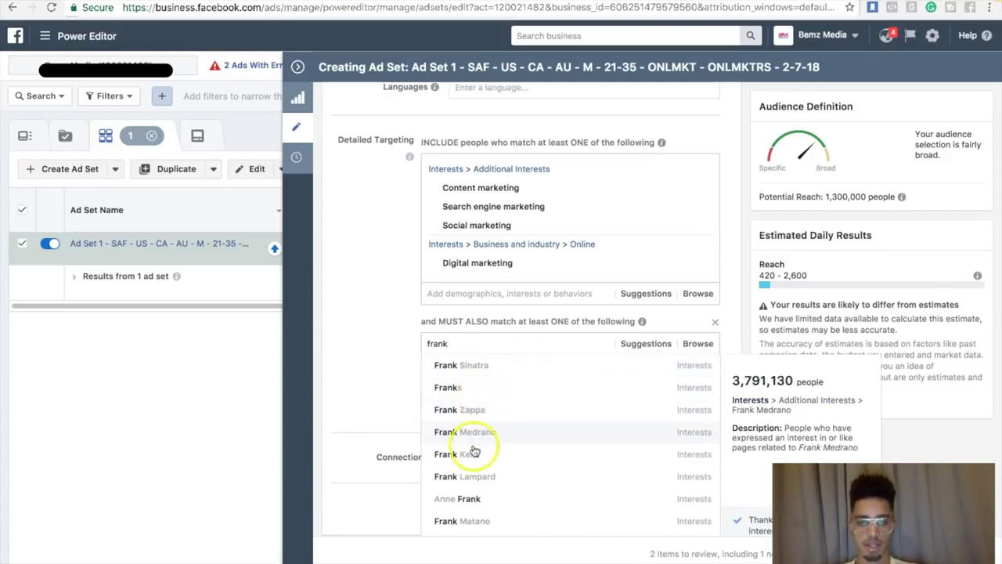
pyautogui.click(474, 453)
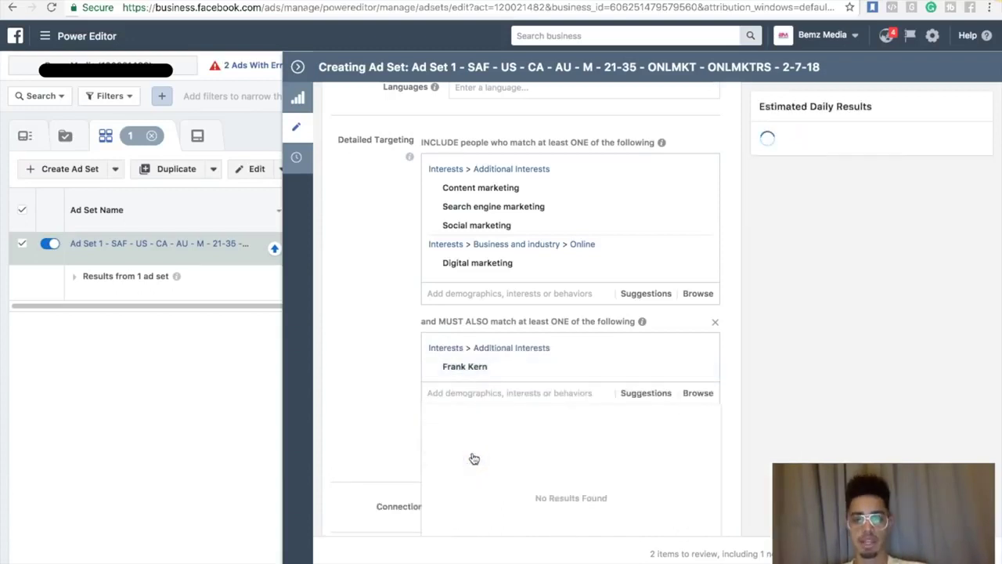
pyautogui.click(646, 394)
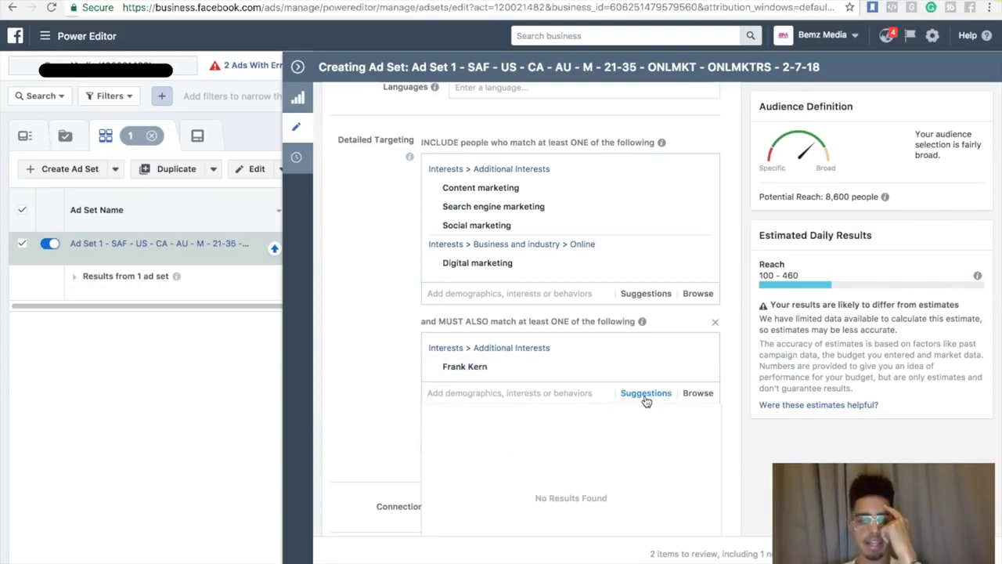
pyautogui.scroll(-2, 370, 367)
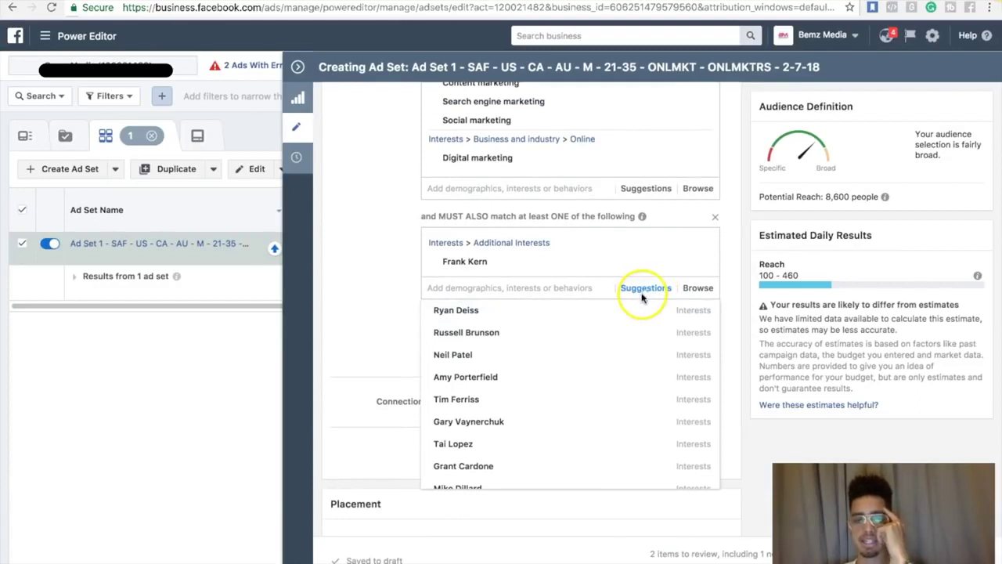
# Add the suggested interests Ryan Deiss, Neil Patel, Amy Porterfield and Tim Ferriss to the MUST ALSO match group
pyautogui.click(521, 312)
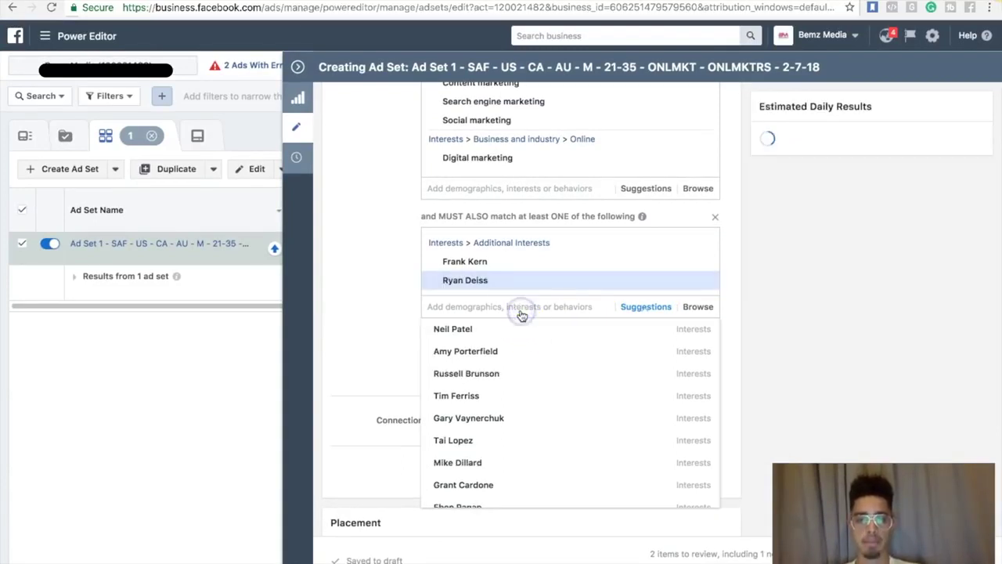
pyautogui.click(497, 329)
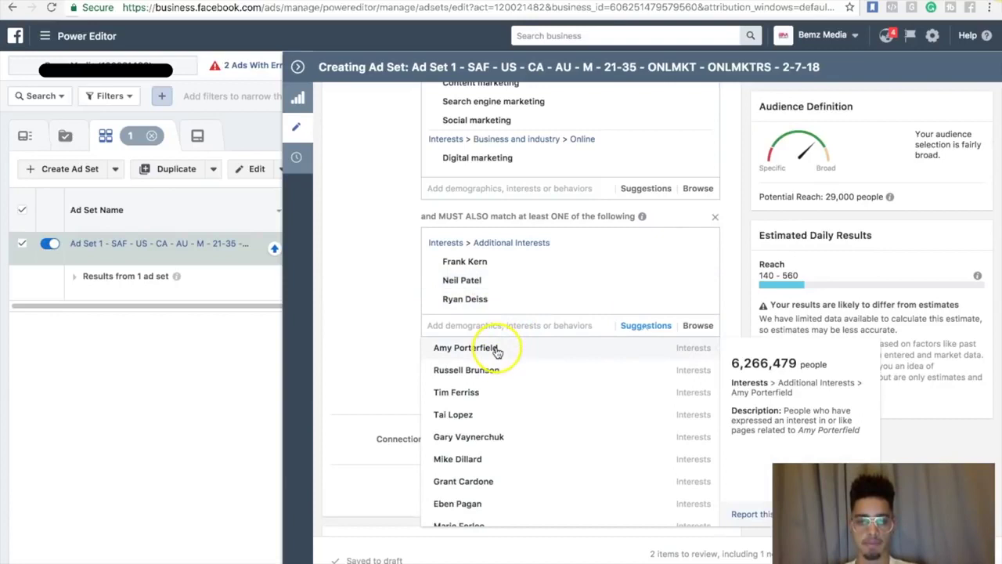
pyautogui.click(496, 350)
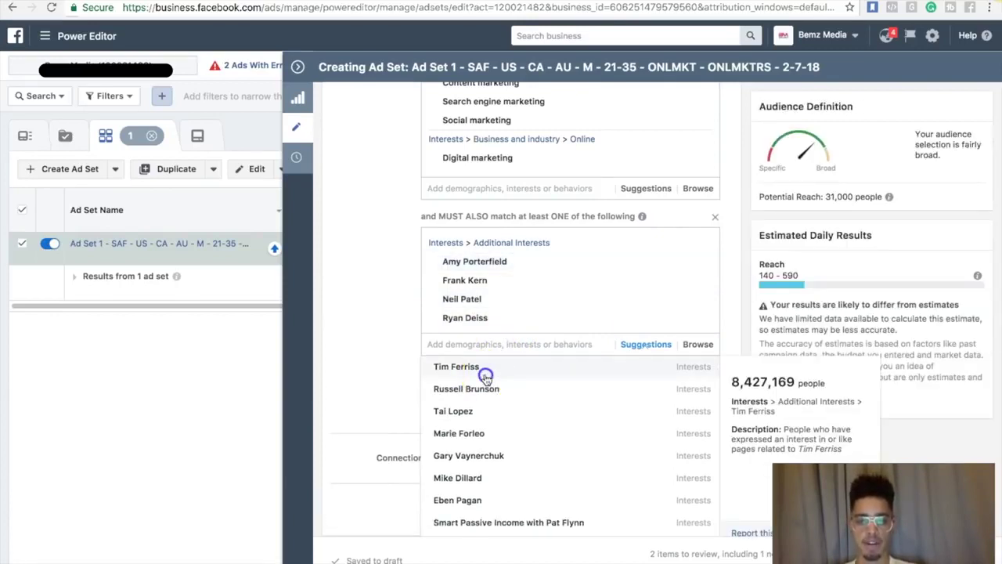
pyautogui.click(486, 375)
# Look up the suggested marketer Marie Forleo with a Google search in a separate browser page
pyautogui.click(487, 453)
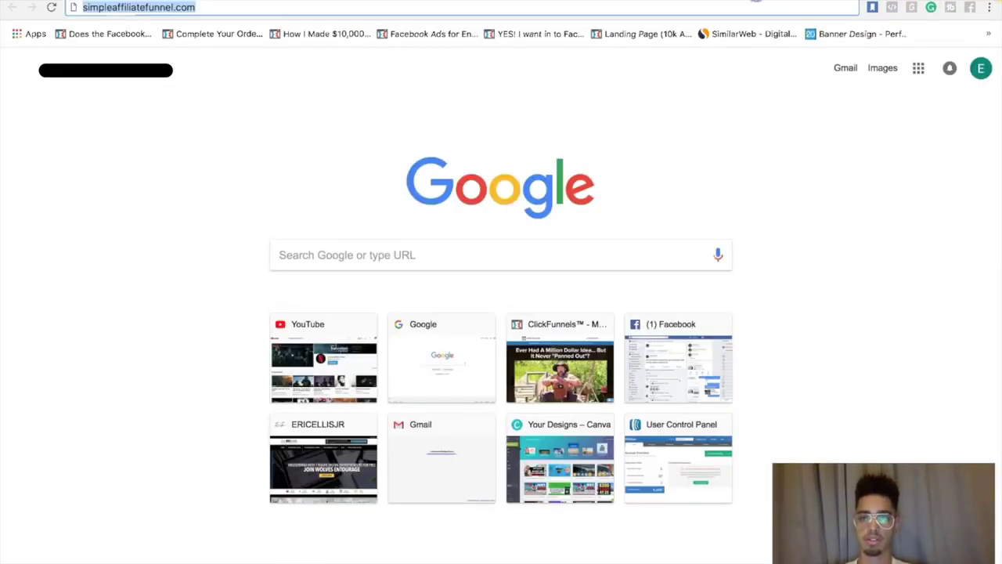
pyautogui.click(596, 14)
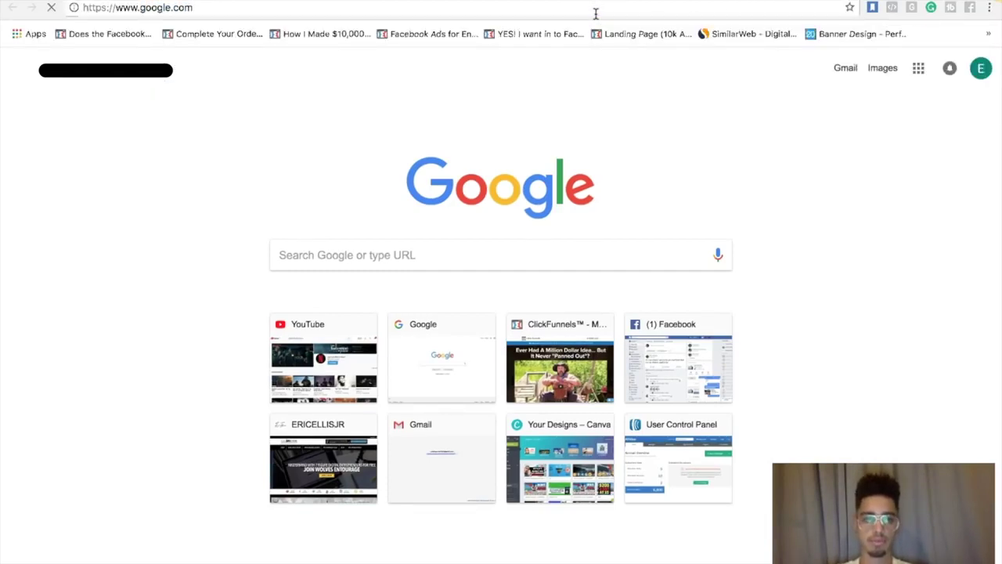
pyautogui.click(425, 242)
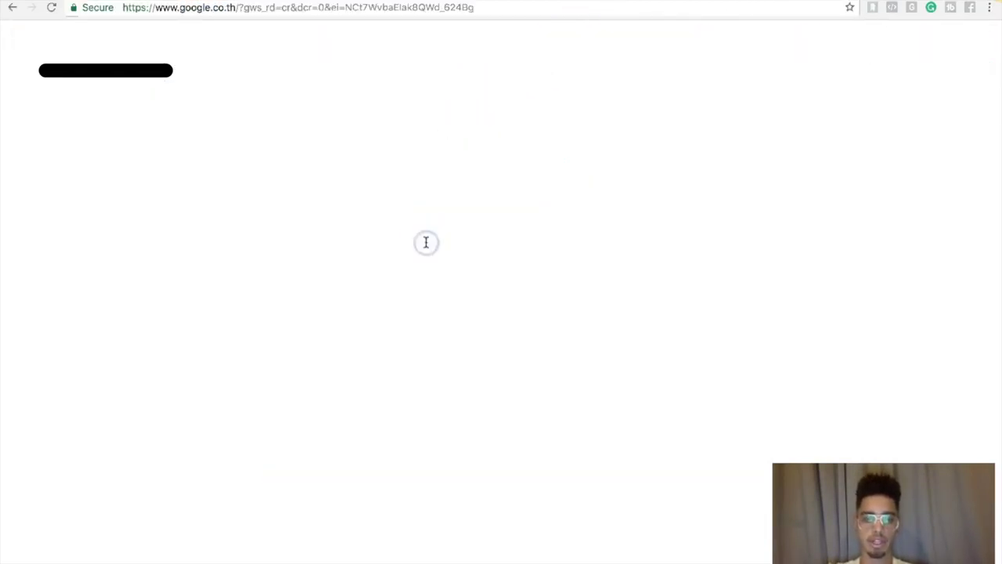
pyautogui.write('marie')
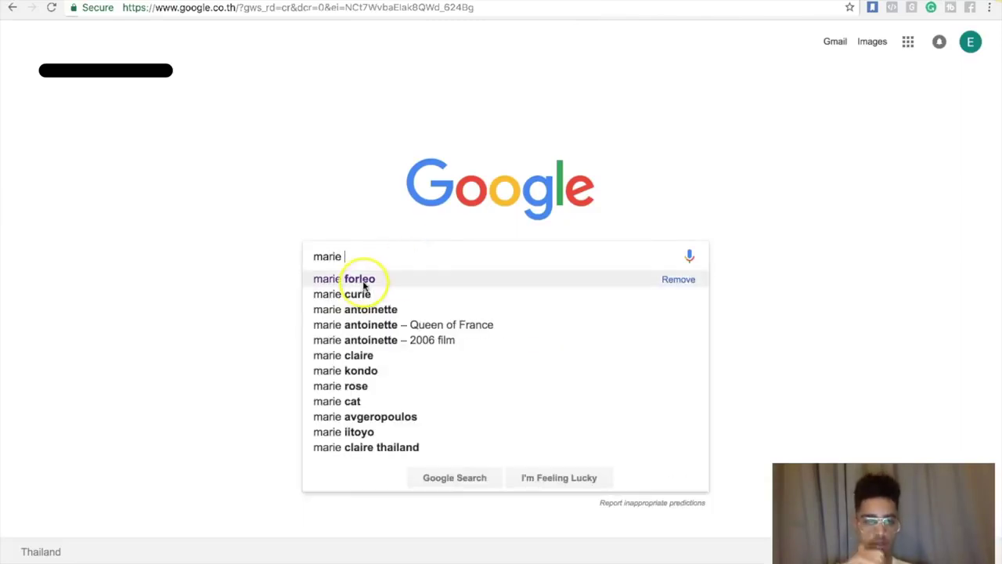
pyautogui.click(364, 280)
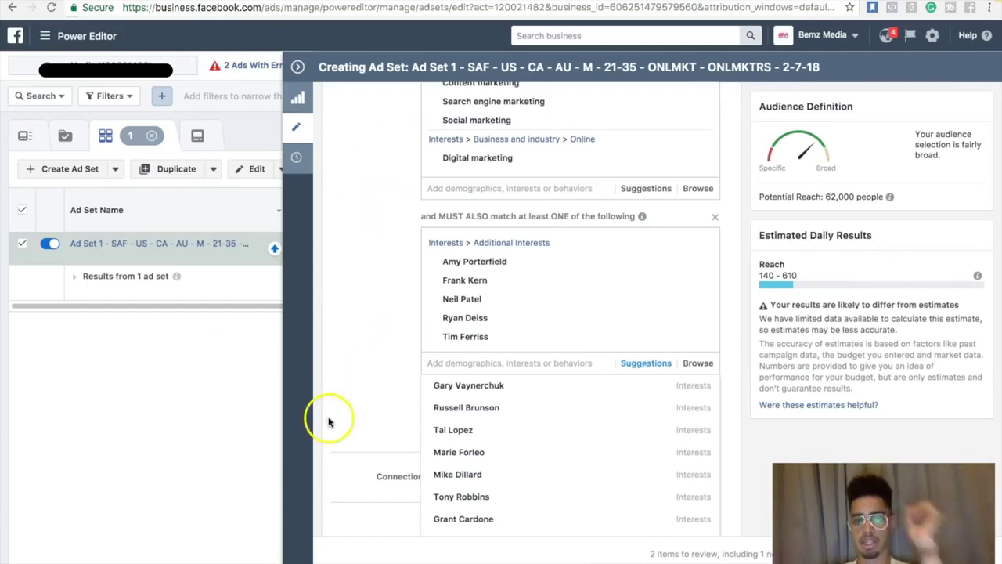
# Add the Mike Dillard interest to the MUST ALSO match group and look through the remaining suggested interests
pyautogui.click(481, 474)
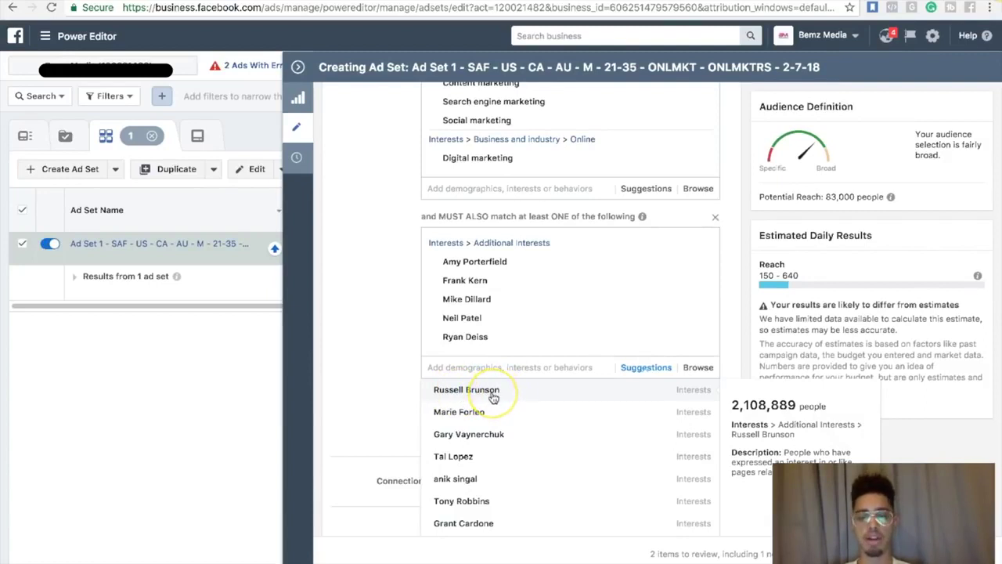
pyautogui.scroll(-2, 493, 398)
pyautogui.scroll(-4, 489, 427)
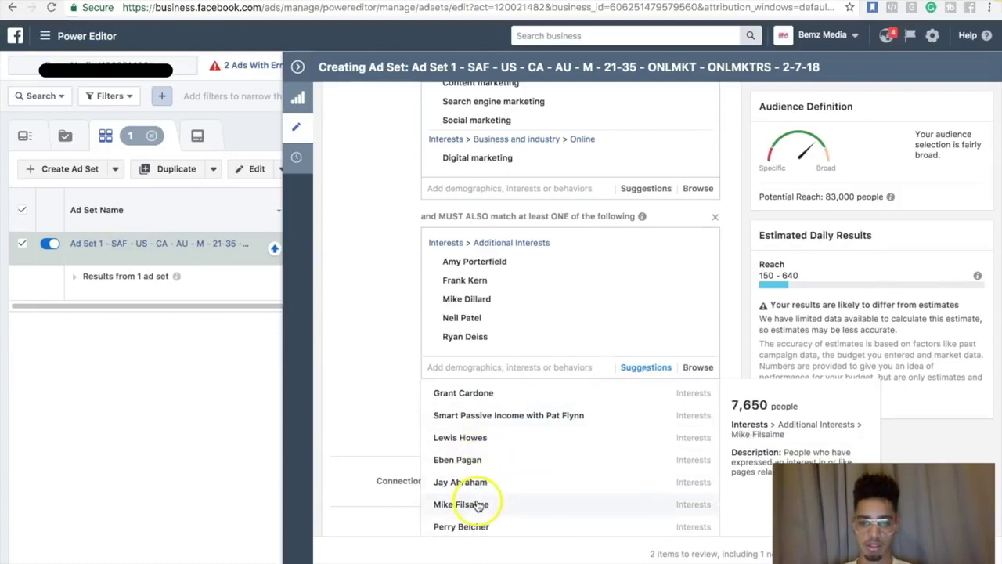
pyautogui.scroll(-1, 477, 509)
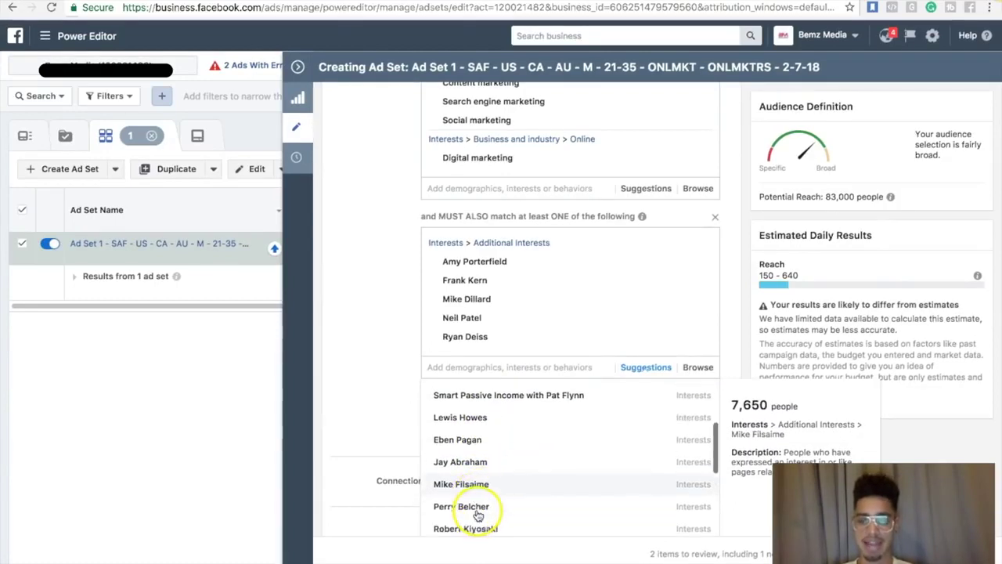
pyautogui.click(354, 408)
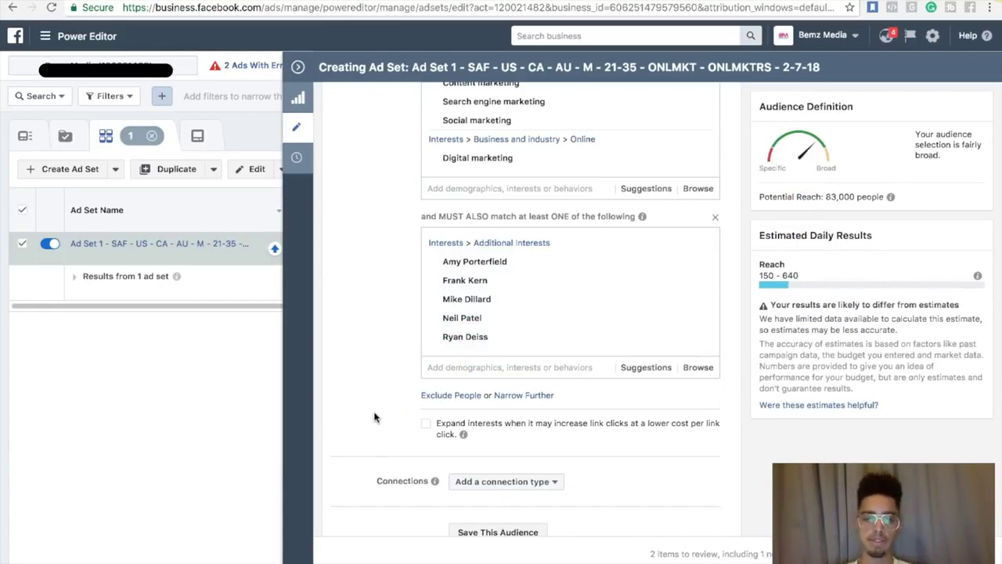
# Exclude people interested in Russell Brunson from the ad set's detailed targeting
pyautogui.click(463, 399)
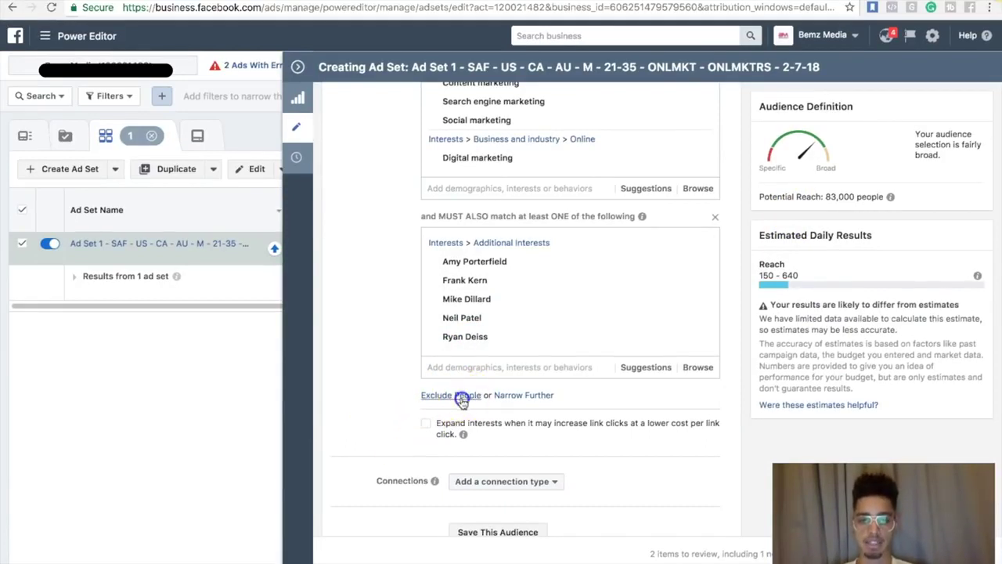
pyautogui.write('r')
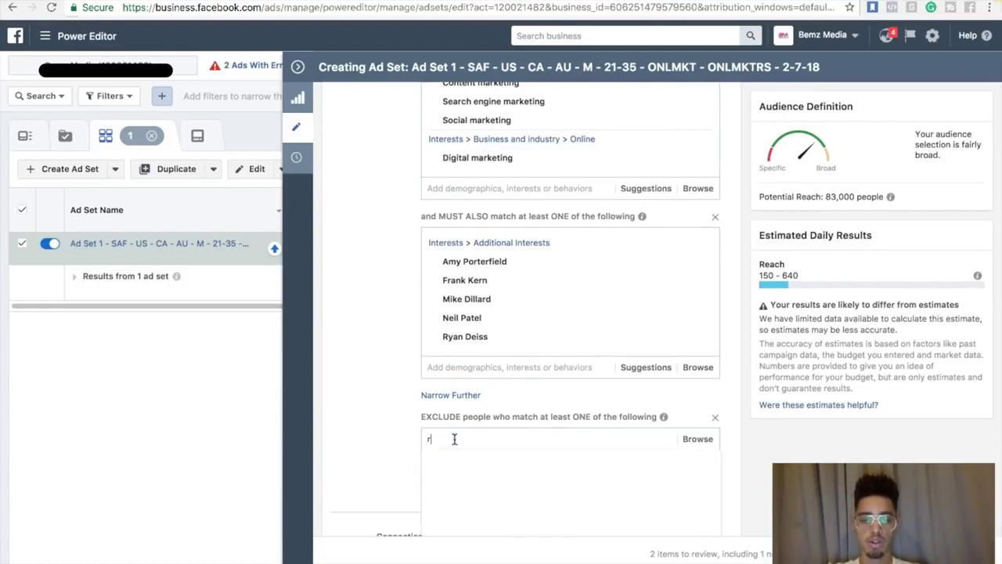
pyautogui.write('ussell brunson')
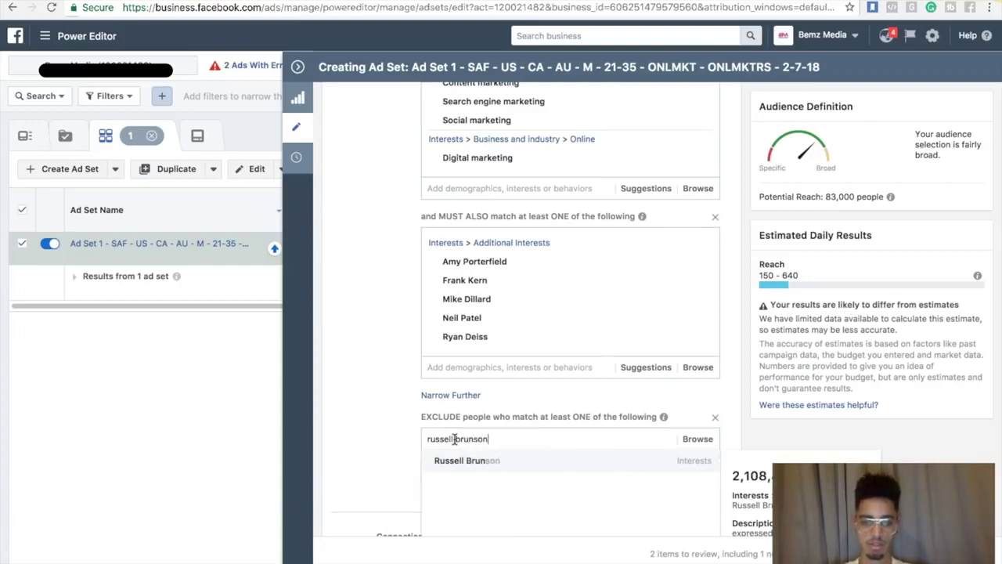
pyautogui.click(468, 462)
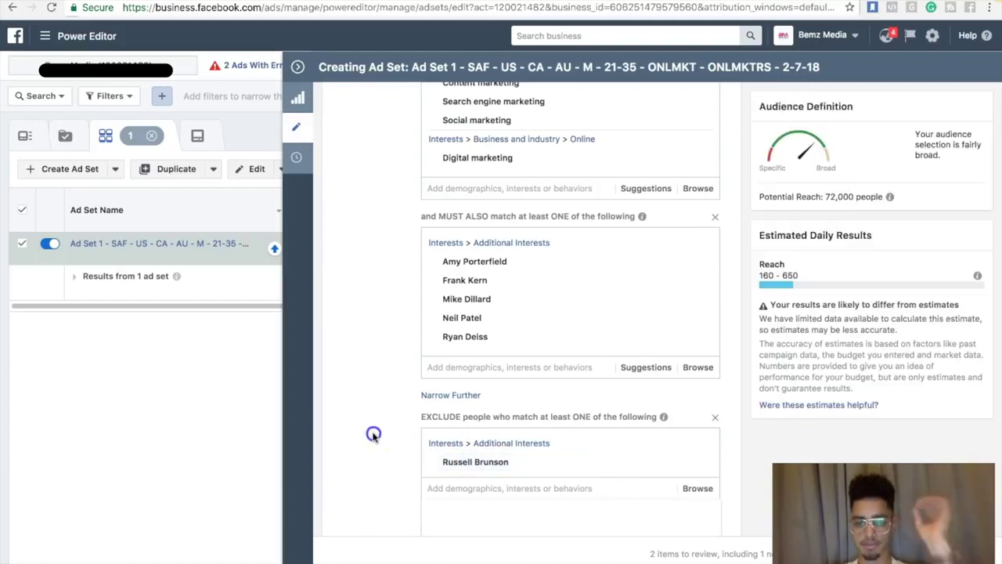
# Use Edit Placements for the ad set and check the device type options, keeping Desktop Only
pyautogui.scroll(-3, 374, 436)
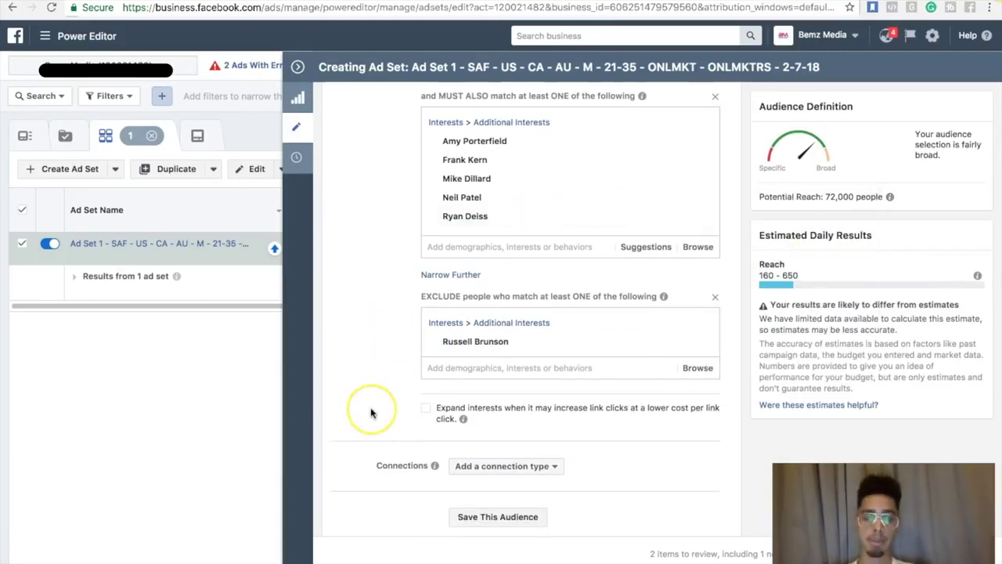
pyautogui.scroll(-5, 372, 412)
pyautogui.scroll(-2, 371, 413)
pyautogui.click(337, 282)
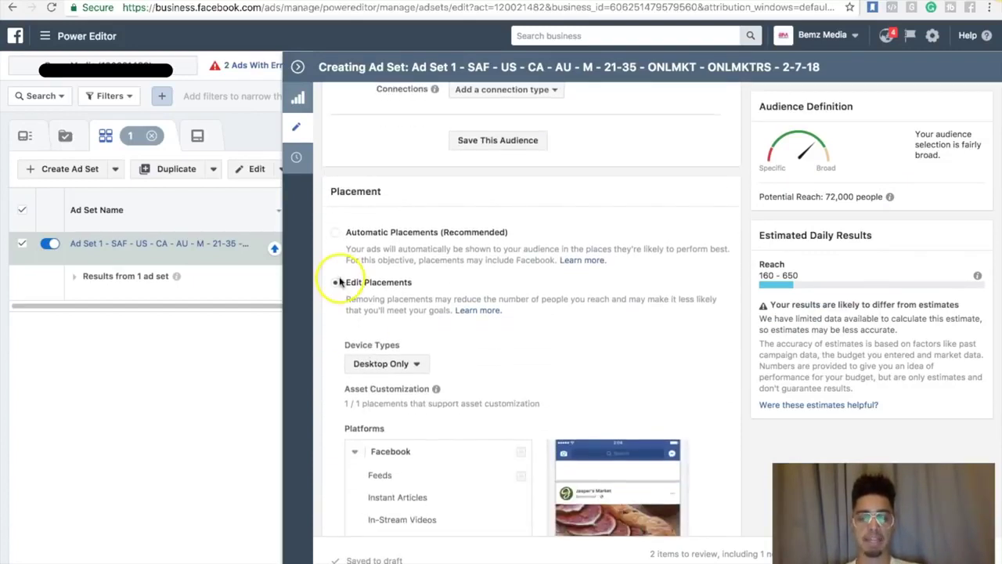
pyautogui.click(415, 364)
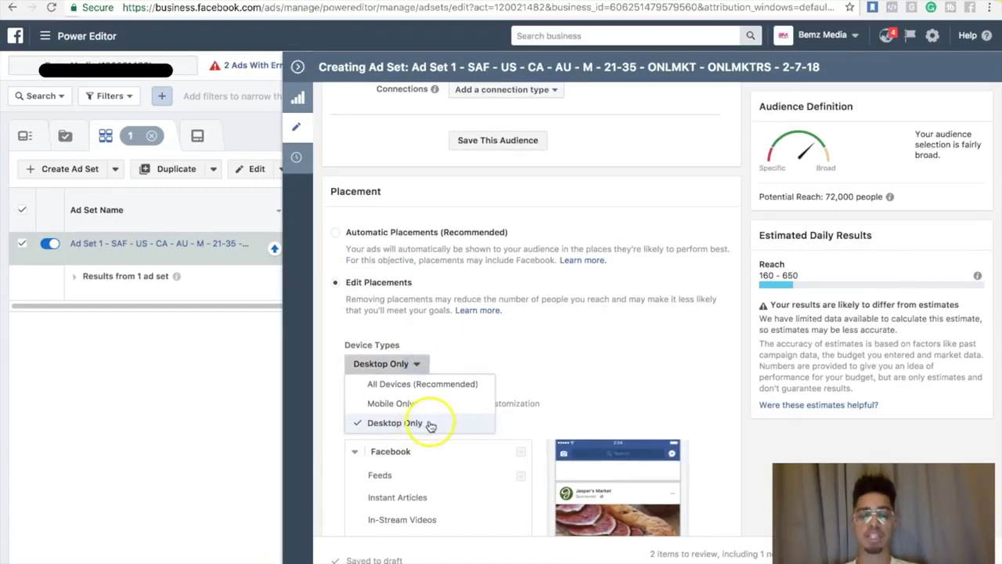
pyautogui.click(537, 352)
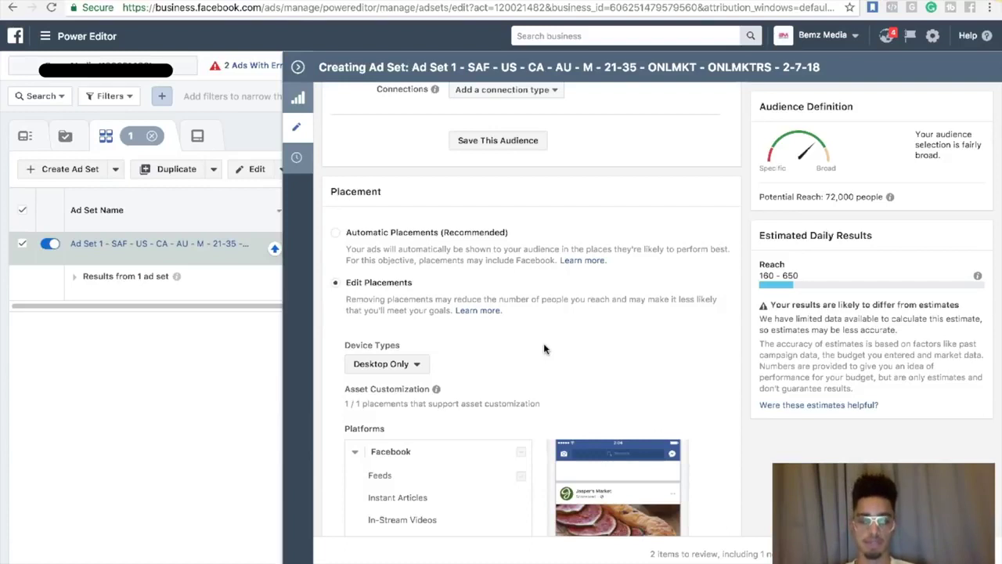
# Examine the Facebook, Instagram, Audience Network and Messenger placements and their previews for the desktop device type
pyautogui.scroll(-1, 544, 349)
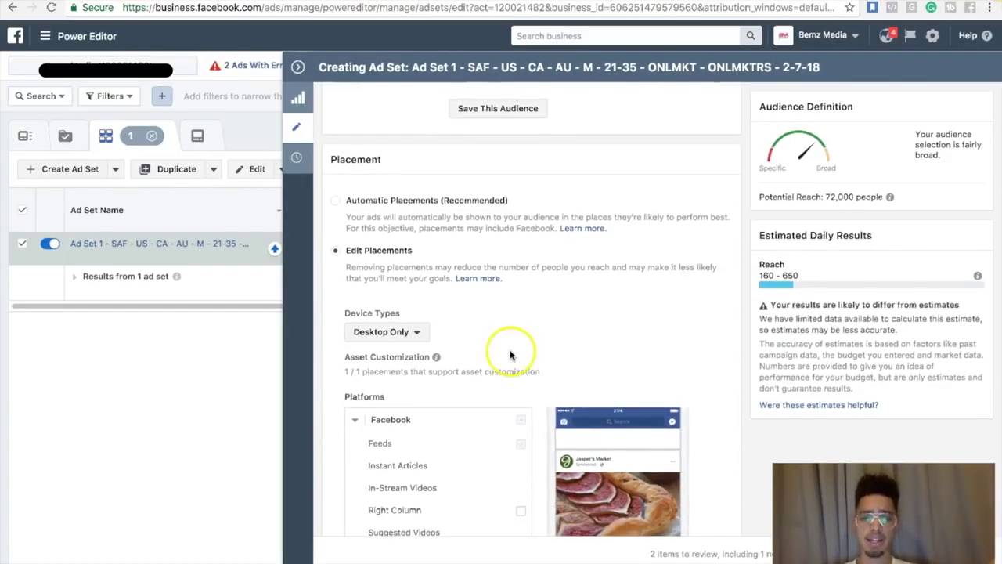
pyautogui.scroll(-1, 454, 329)
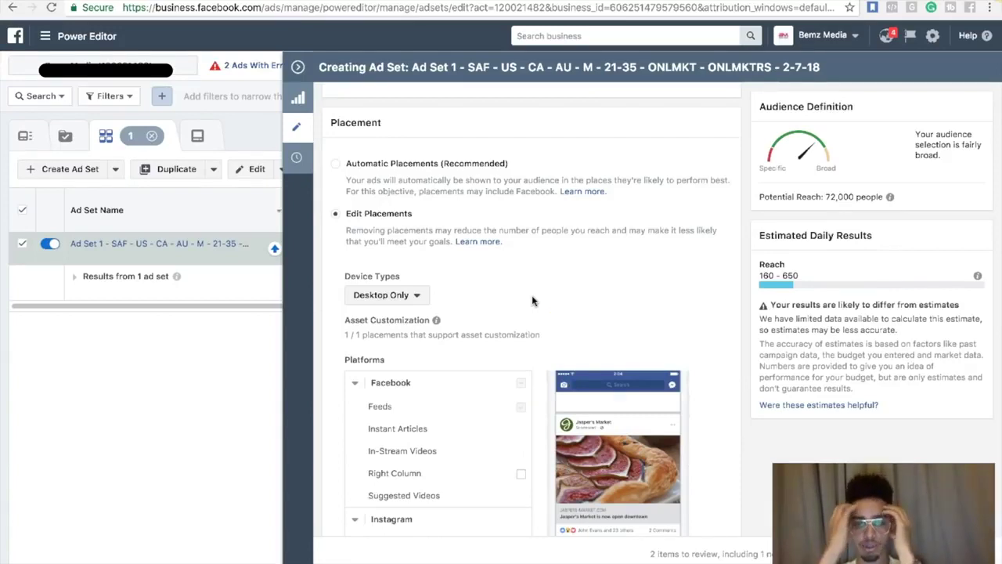
pyautogui.scroll(-1, 532, 300)
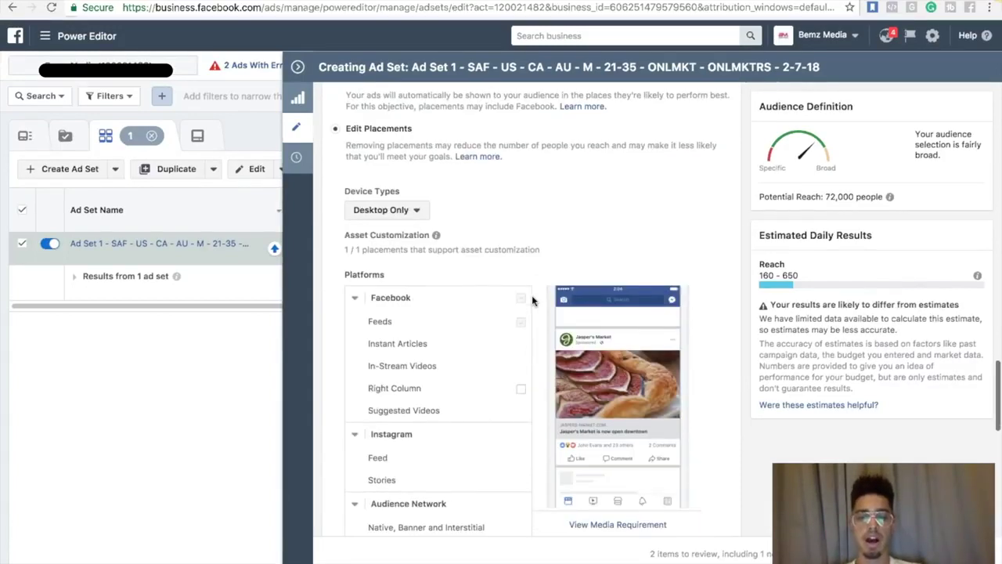
pyautogui.click(399, 349)
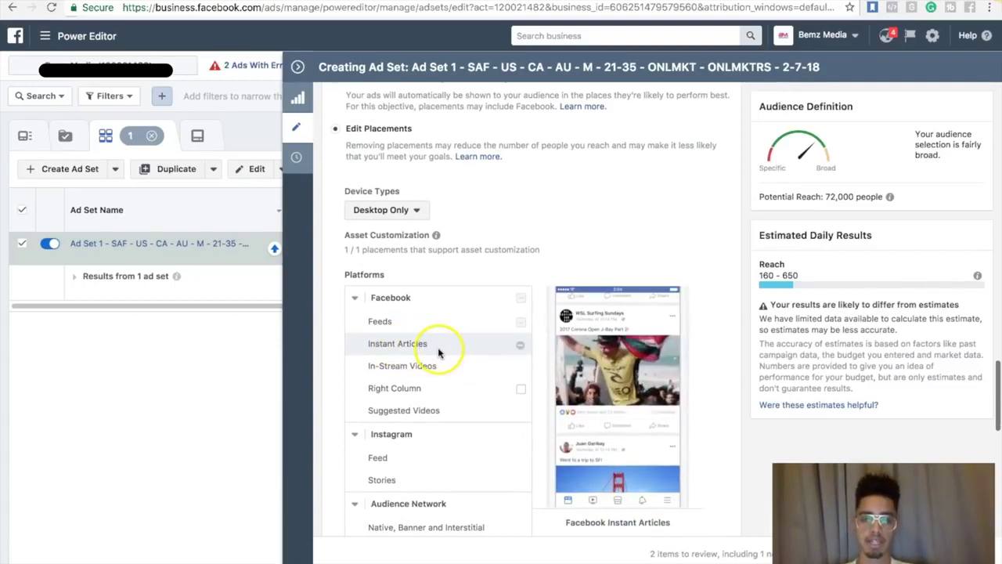
pyautogui.scroll(-1, 515, 396)
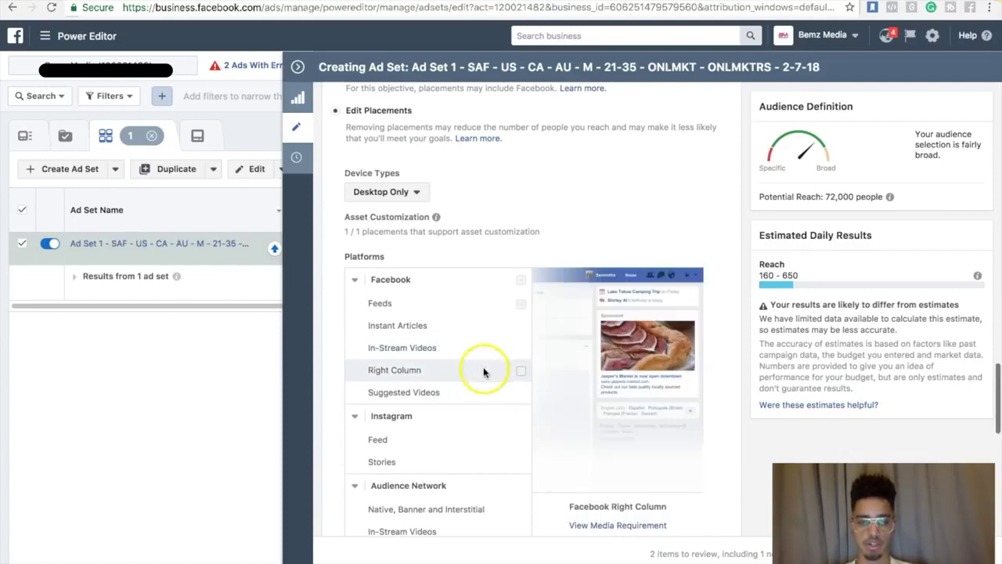
pyautogui.scroll(-5, 484, 403)
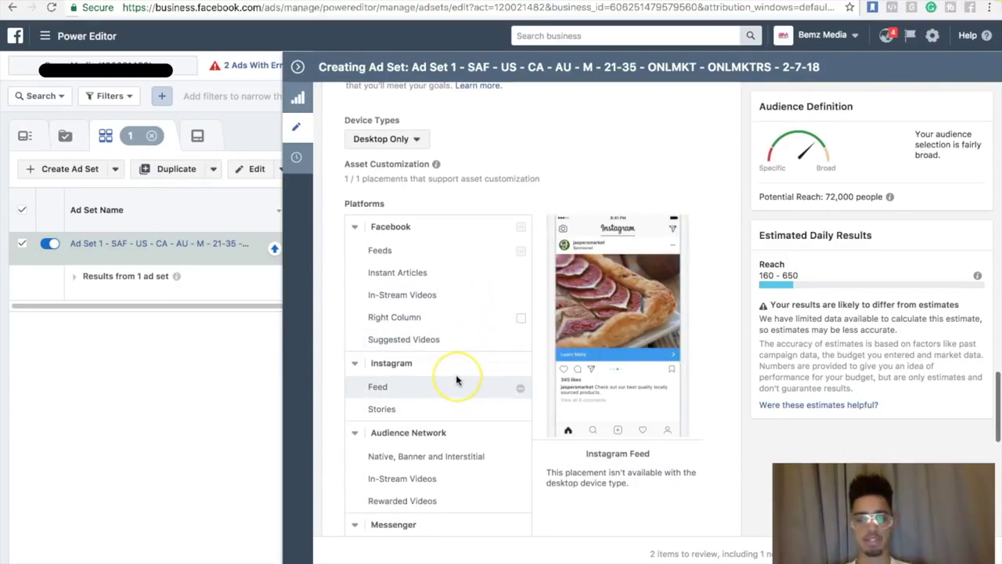
pyautogui.scroll(-2, 457, 377)
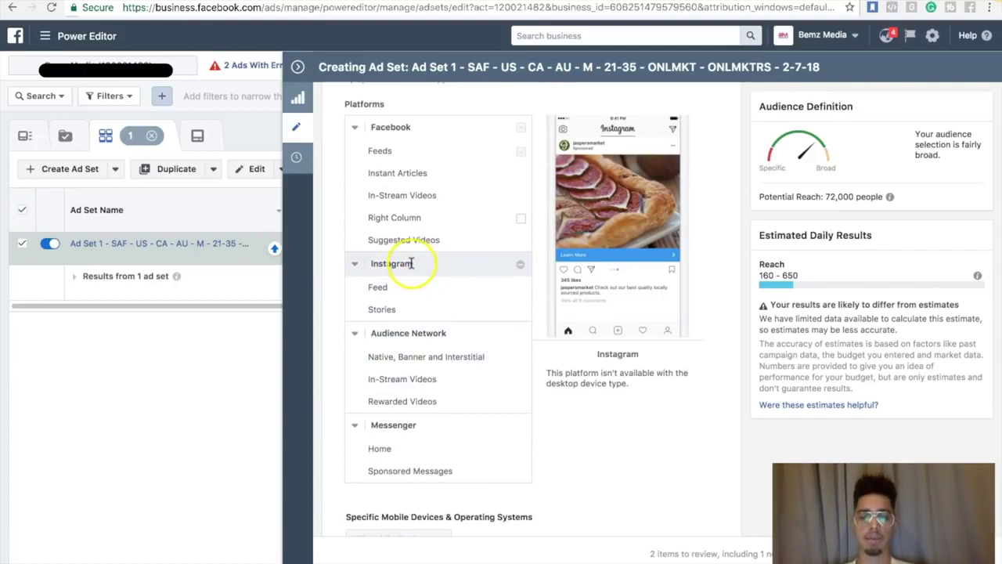
pyautogui.scroll(-5, 411, 265)
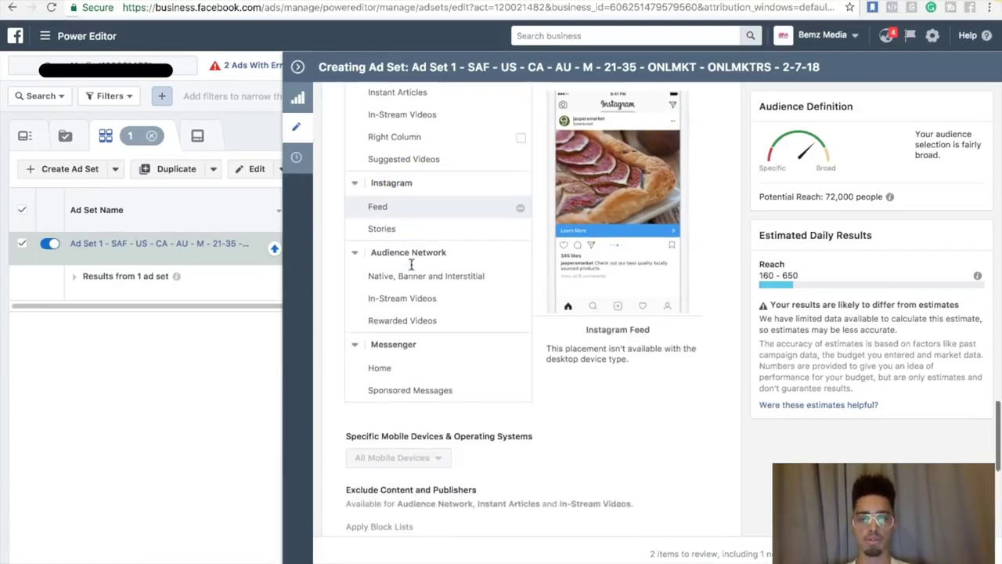
pyautogui.scroll(-1, 411, 265)
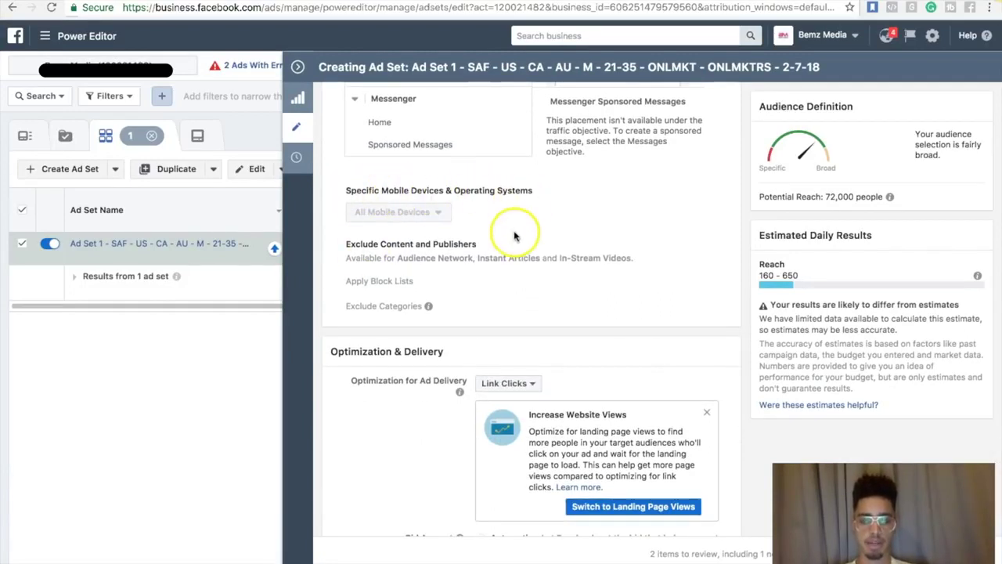
# Dismiss the Increase Website Views suggestion in Optimization & Delivery and set when you get charged to Link Click (CPC)
pyautogui.scroll(-3, 514, 235)
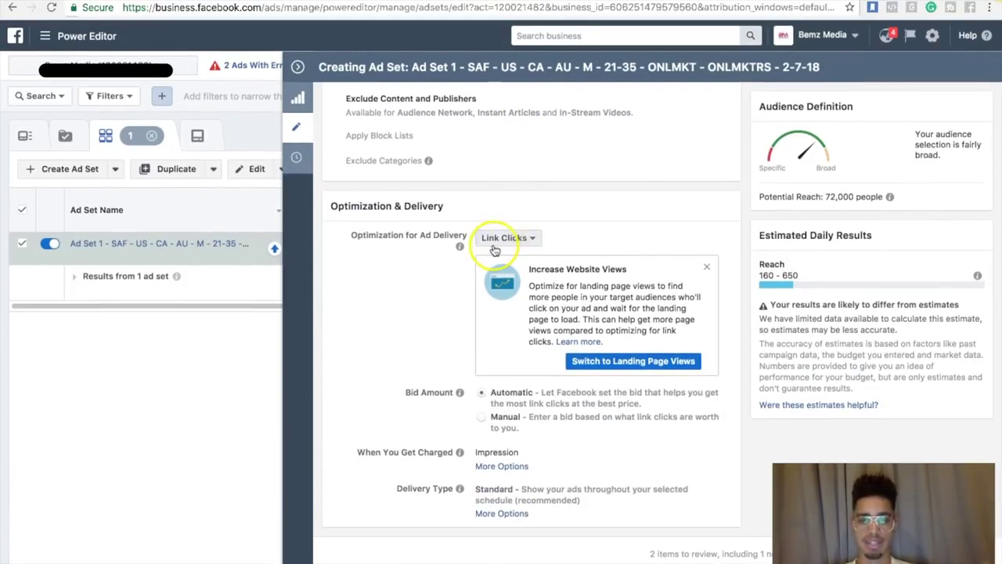
pyautogui.click(707, 269)
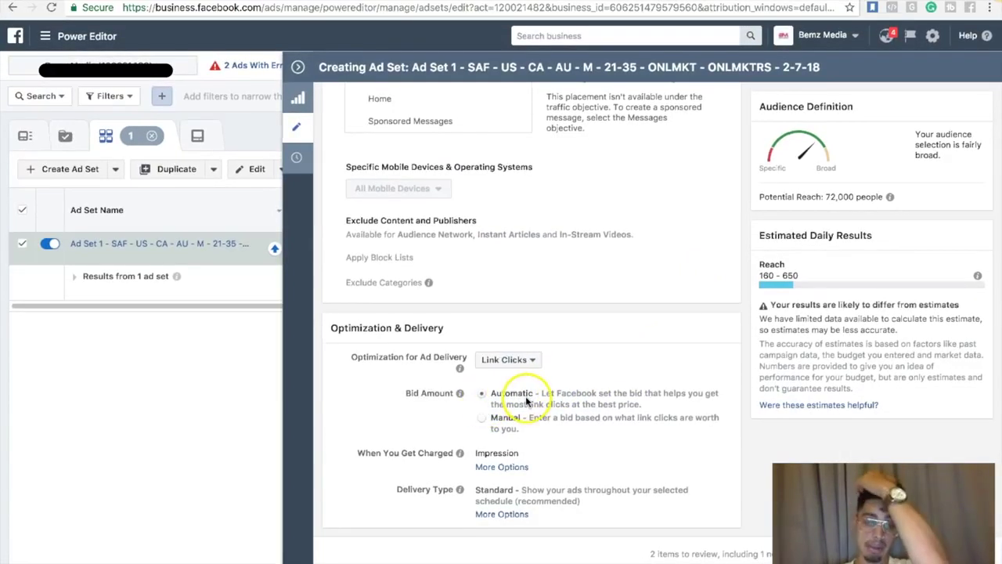
pyautogui.click(502, 466)
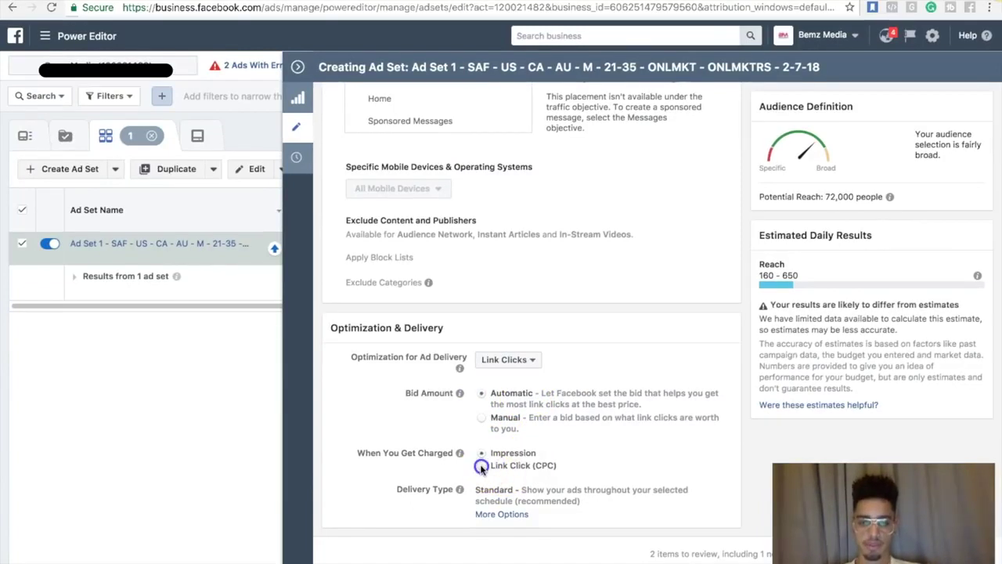
pyautogui.click(483, 465)
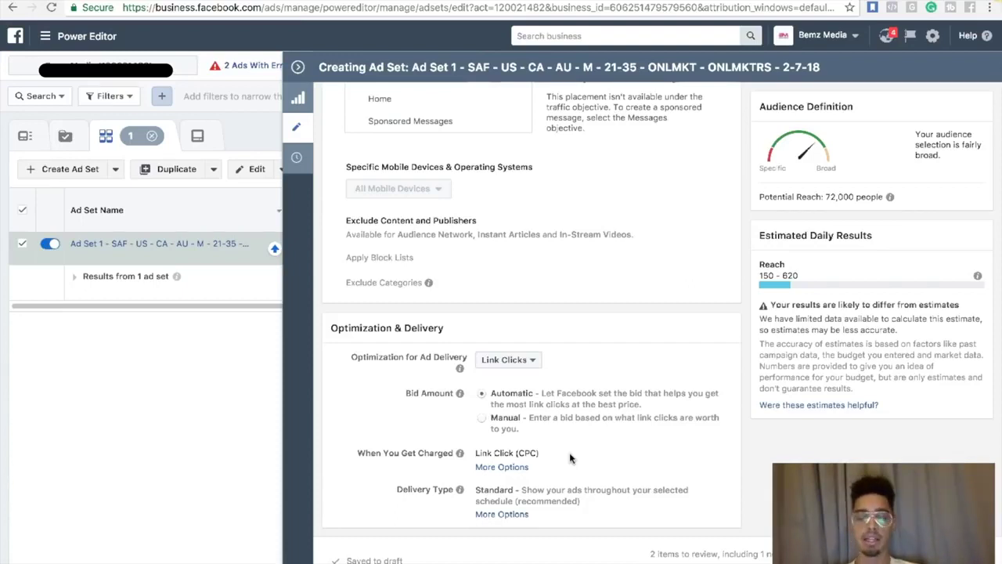
pyautogui.scroll(-1, 571, 458)
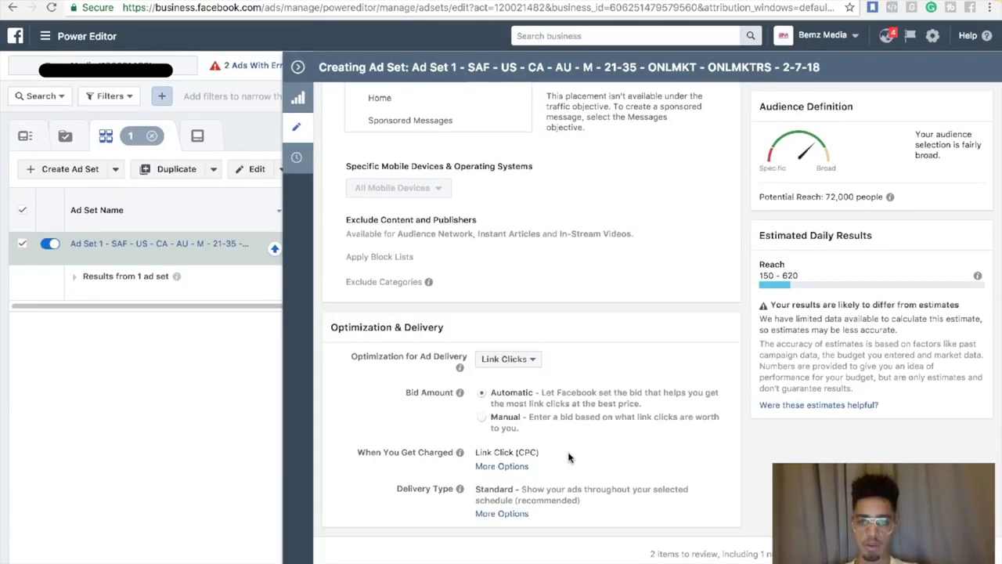
pyautogui.scroll(10, 568, 458)
pyautogui.scroll(15, 569, 459)
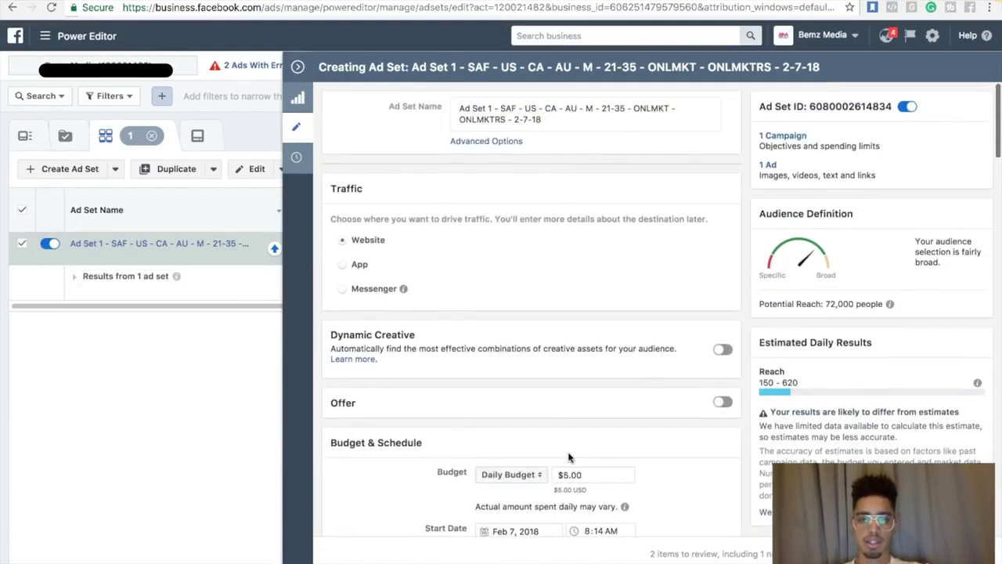
# Copy the full ad set name and check the name against the ad set's location, age and gender targeting
pyautogui.click(502, 111)
pyautogui.moveTo(557, 116); pyautogui.dragTo(462, 102)
pyautogui.hotkey('ctrl', 'c')
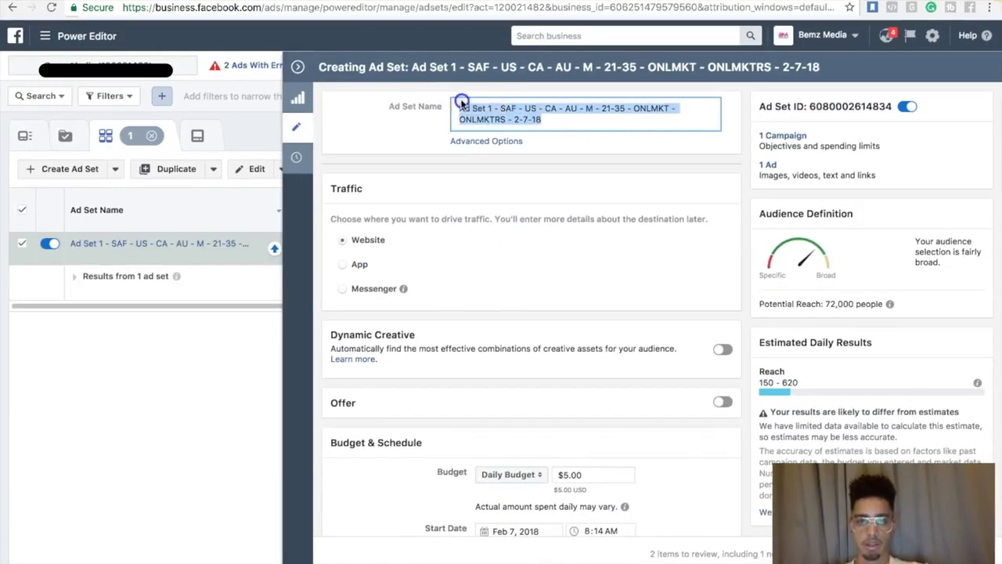
pyautogui.click(541, 112)
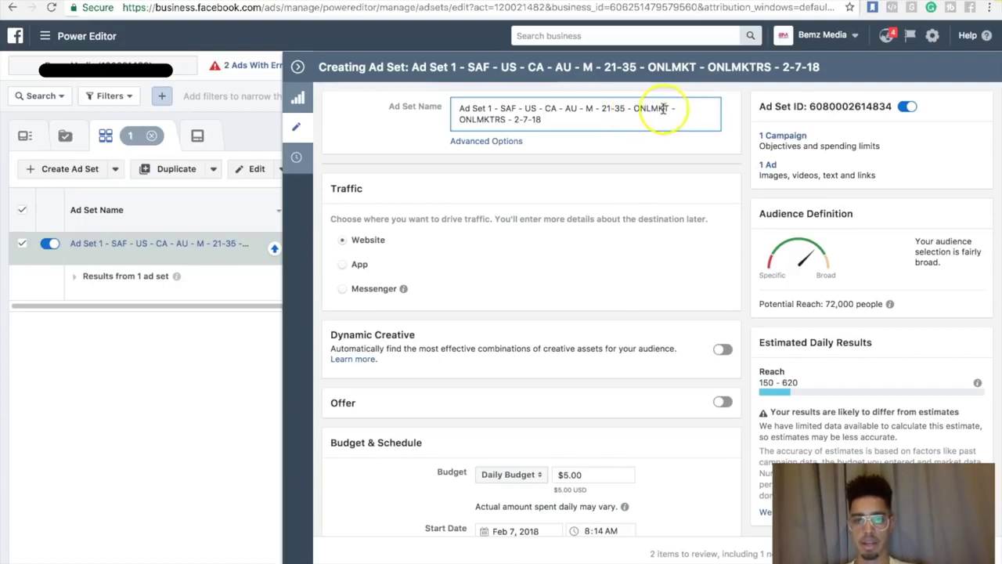
pyautogui.scroll(-3, 636, 217)
pyautogui.scroll(-10, 636, 218)
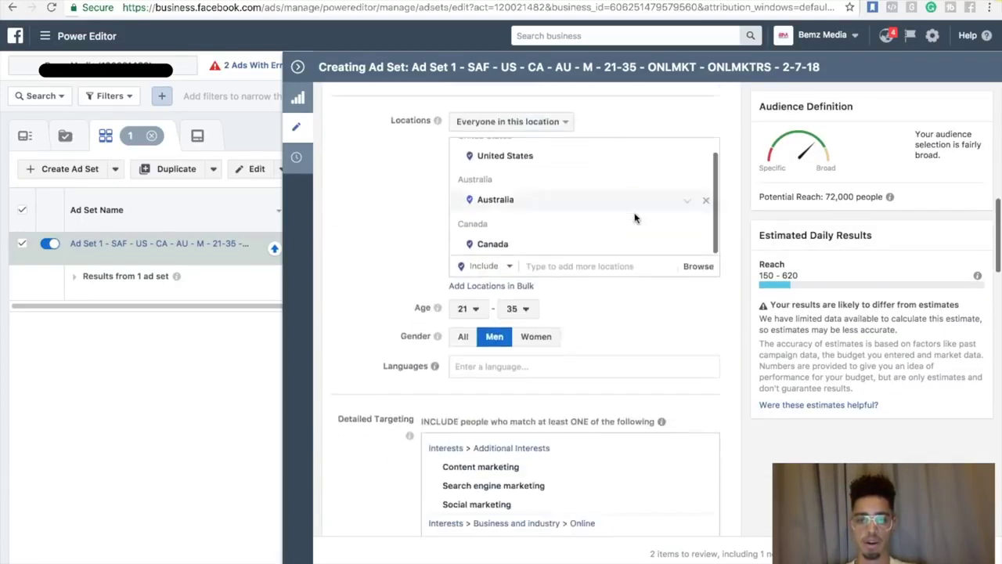
pyautogui.scroll(12, 505, 289)
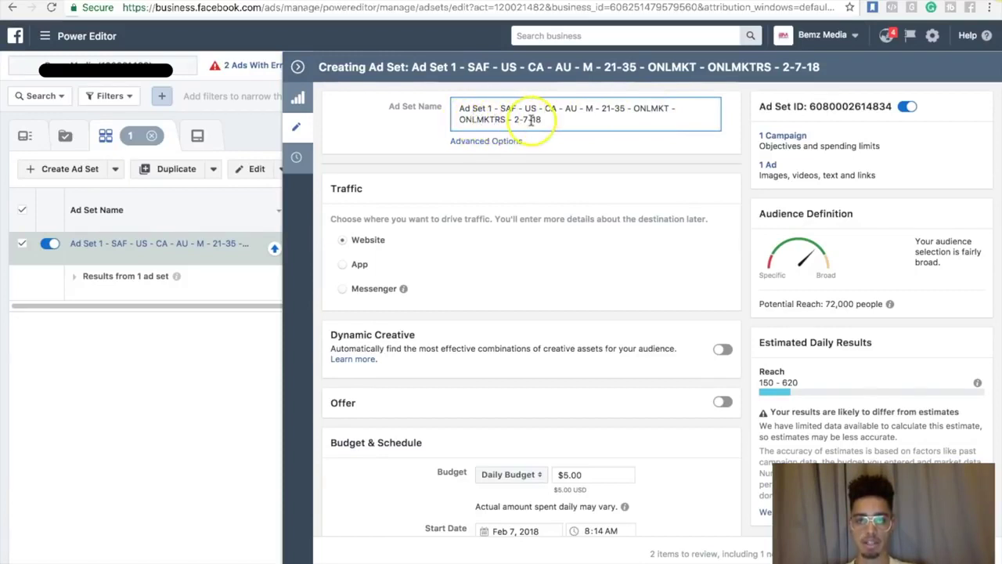
# Save the ad set's audience under the copied ad set name with the "Ad Set 1 - SAF -" prefix removed
pyautogui.scroll(-5, 558, 127)
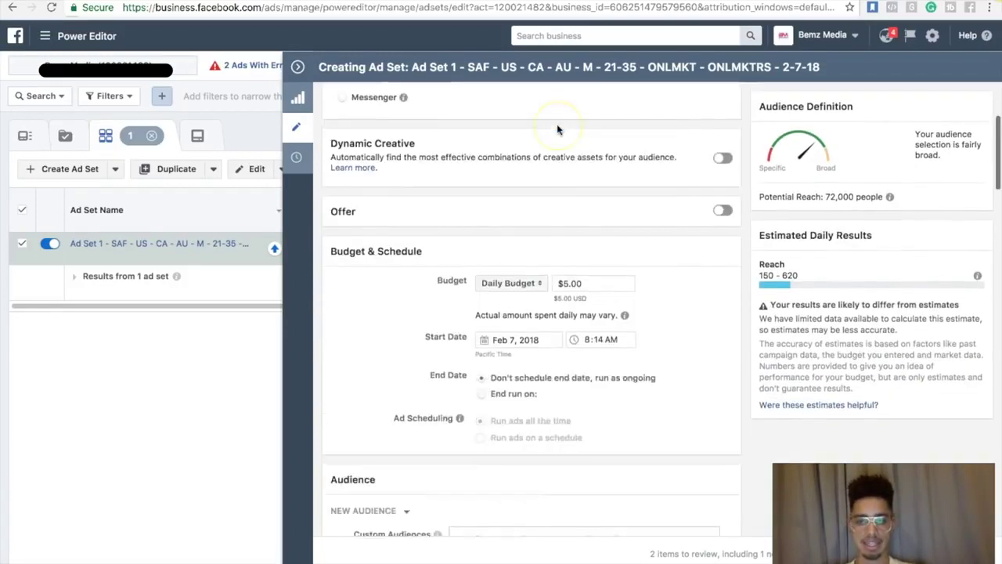
pyautogui.click(527, 335)
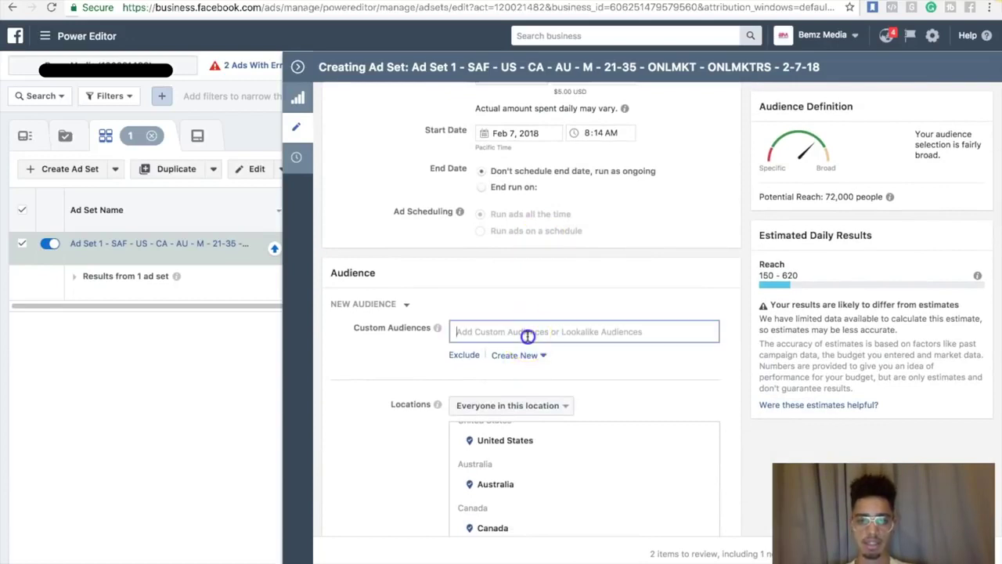
pyautogui.click(395, 357)
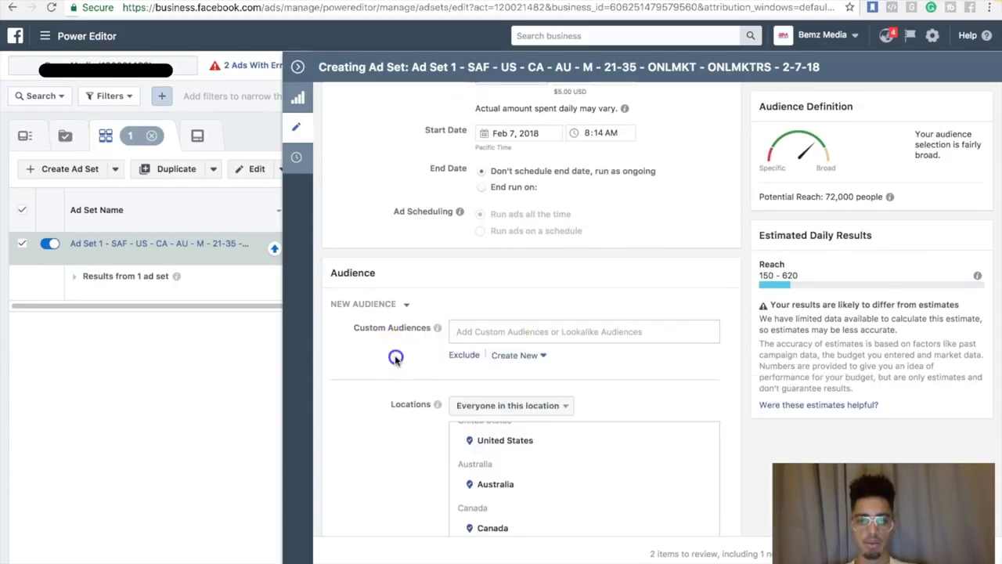
pyautogui.scroll(-4, 395, 333)
pyautogui.scroll(-9, 398, 329)
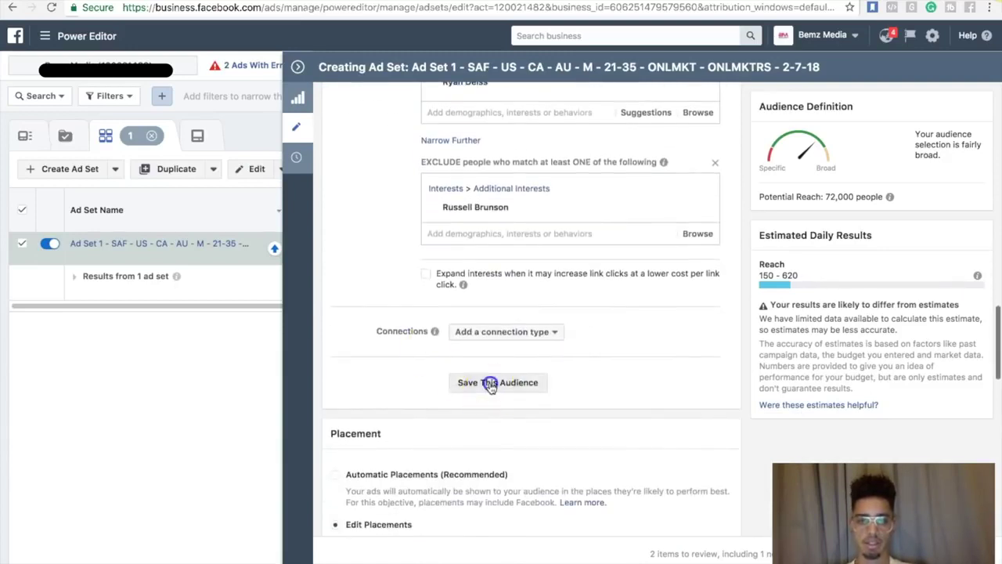
pyautogui.click(487, 383)
pyautogui.moveTo(490, 200); pyautogui.dragTo(420, 195)
pyautogui.hotkey('ctrl', 'v')
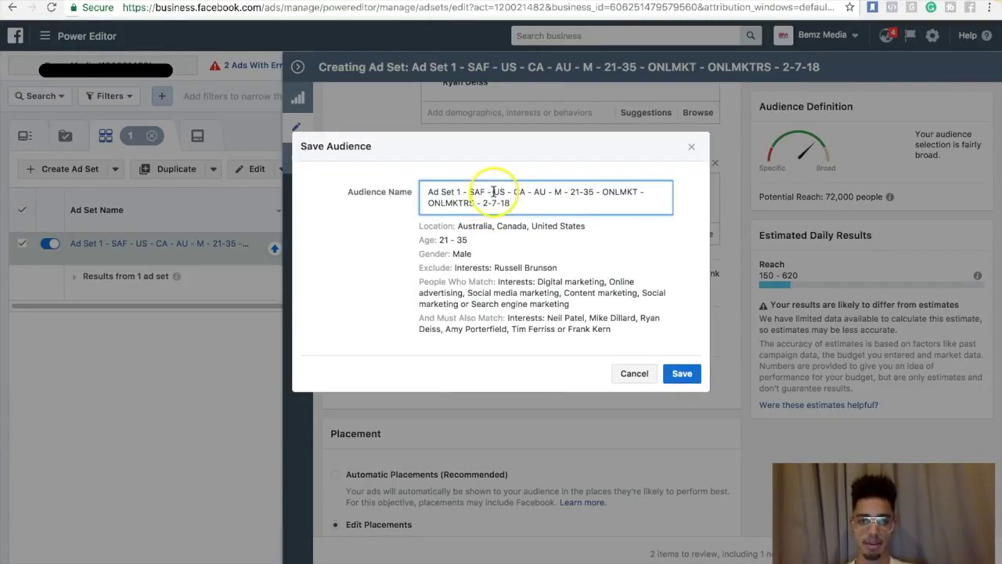
pyautogui.moveTo(493, 192); pyautogui.dragTo(364, 169)
pyautogui.press('BackSpace')
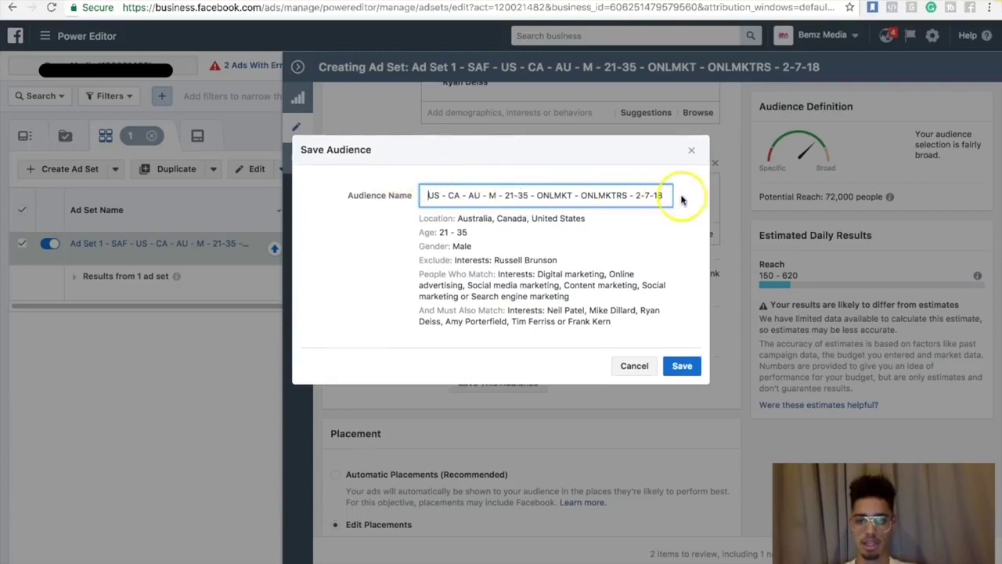
pyautogui.moveTo(662, 193); pyautogui.dragTo(629, 196)
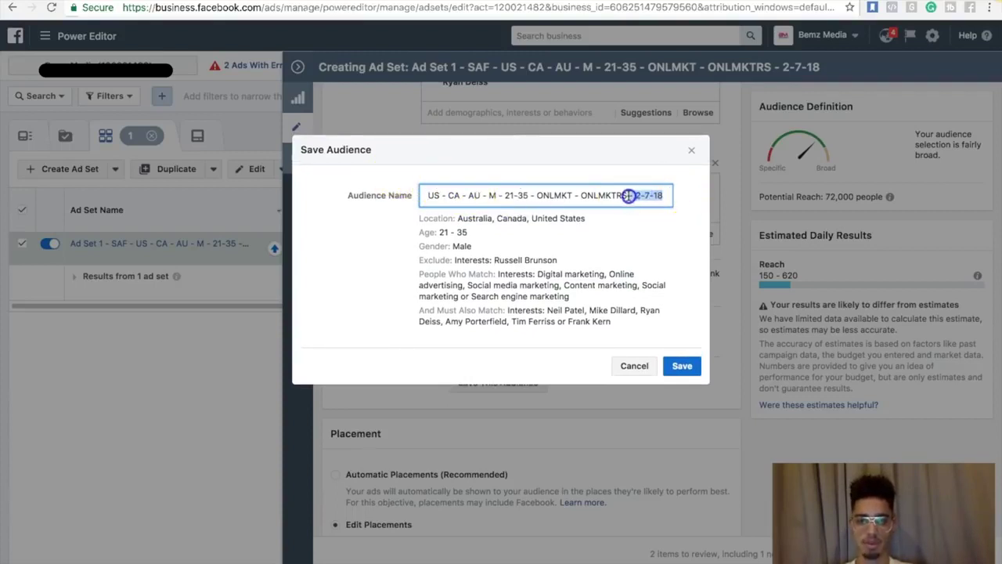
pyautogui.click(678, 367)
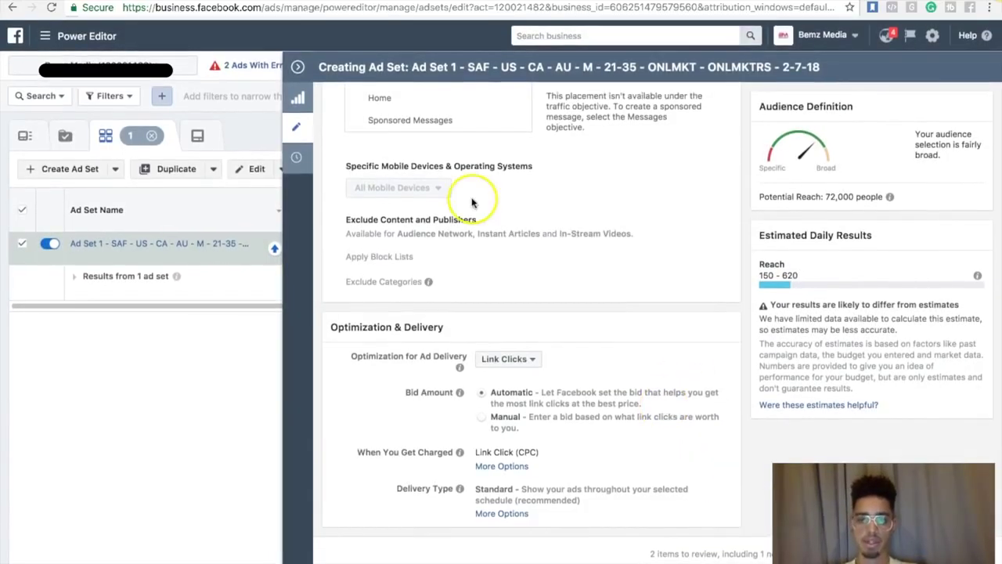
# Close the ad set editor, open Ad 1 - Video Ad - SAF - 2-7-18 for editing and review its format, media and destination options
pyautogui.click(296, 67)
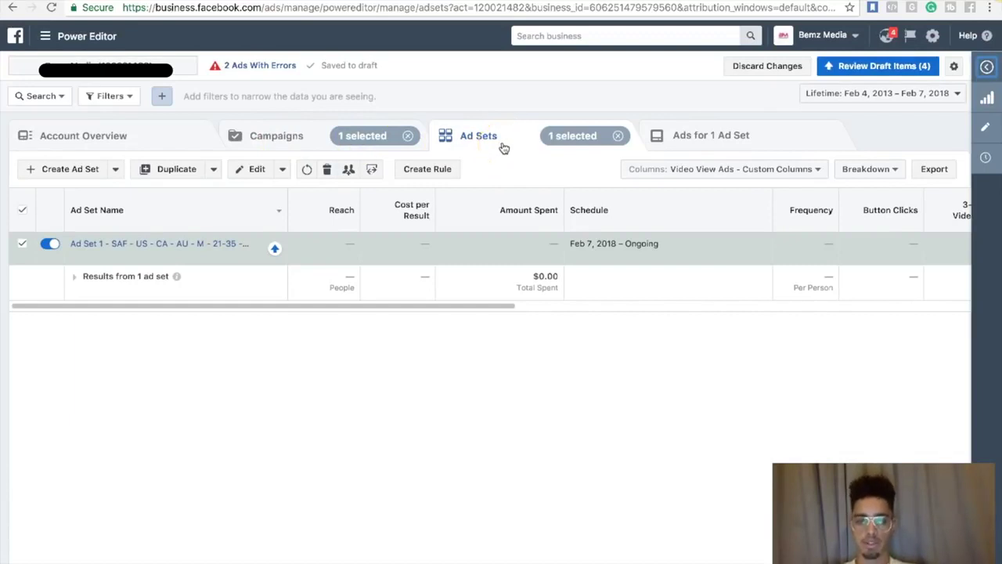
pyautogui.click(683, 136)
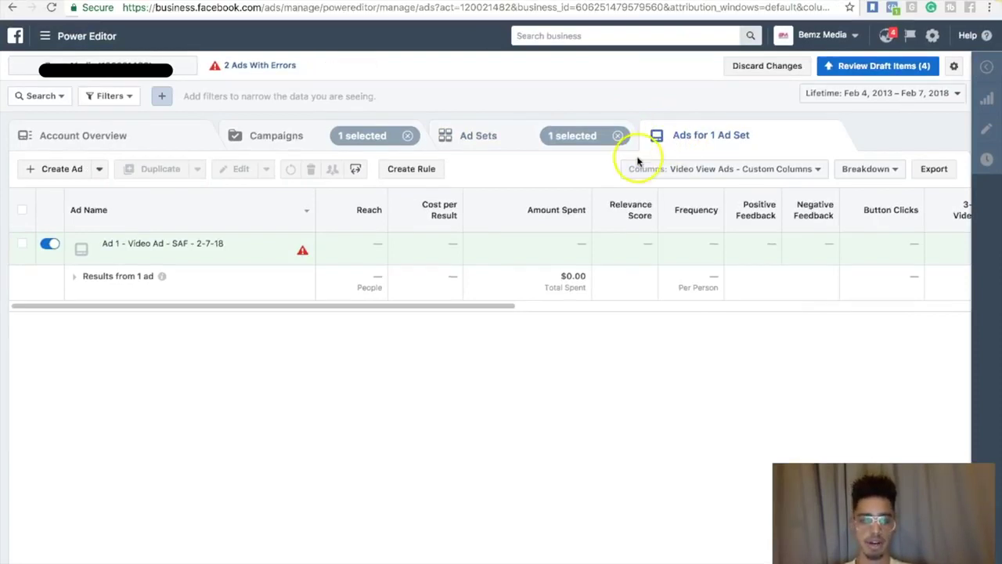
pyautogui.moveTo(138, 253)
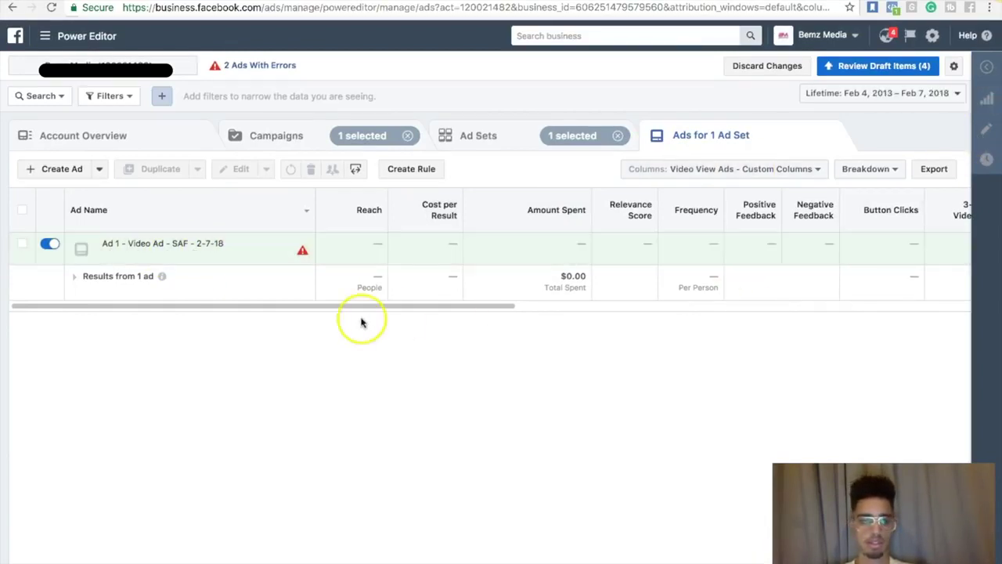
pyautogui.click(22, 244)
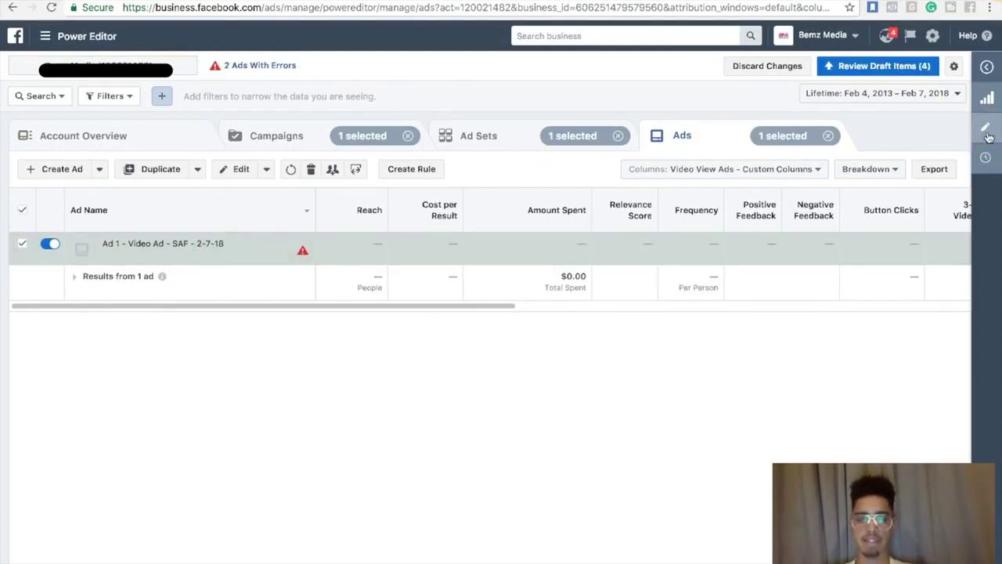
pyautogui.click(988, 135)
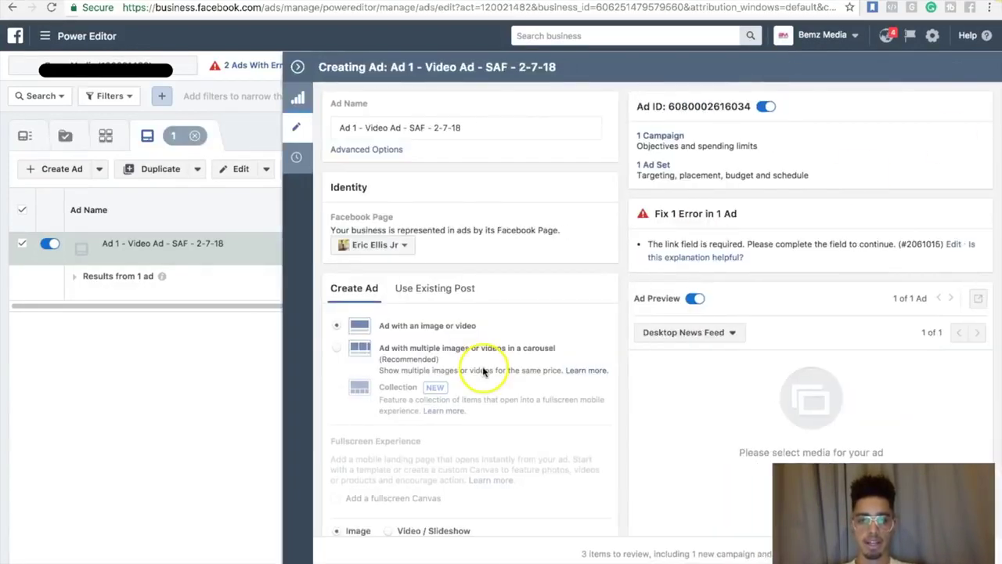
pyautogui.scroll(-3, 483, 374)
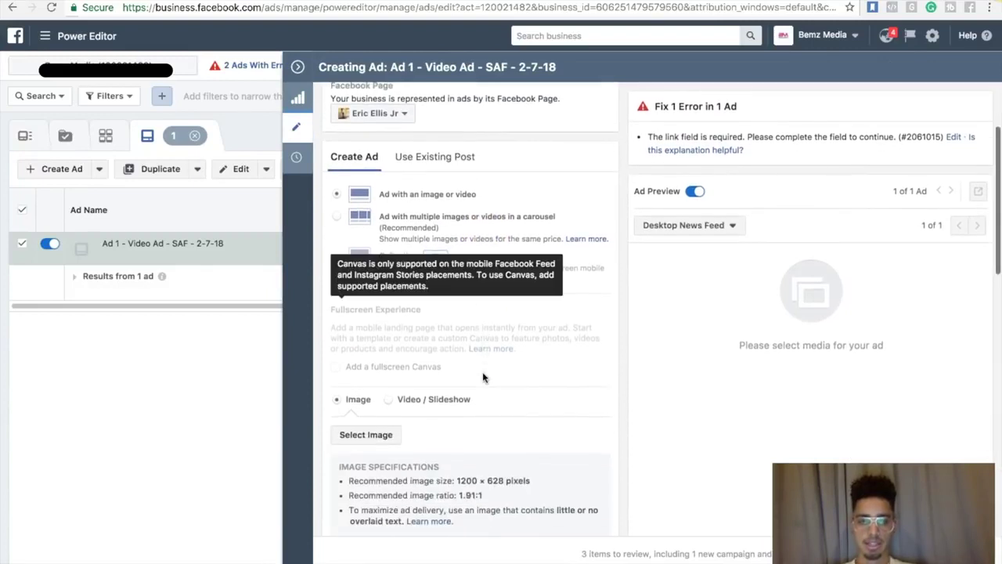
pyautogui.scroll(-1, 483, 375)
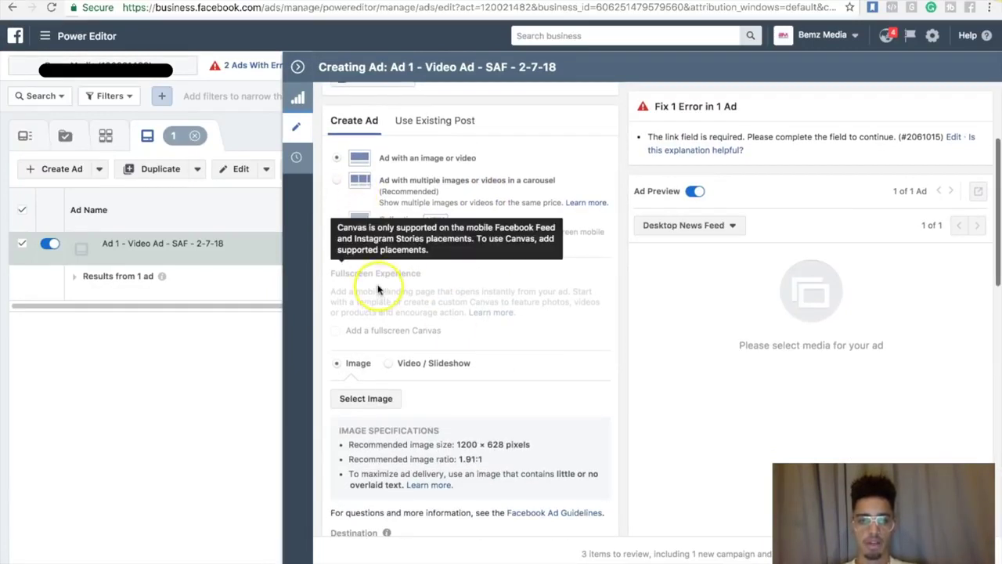
pyautogui.scroll(-3, 378, 290)
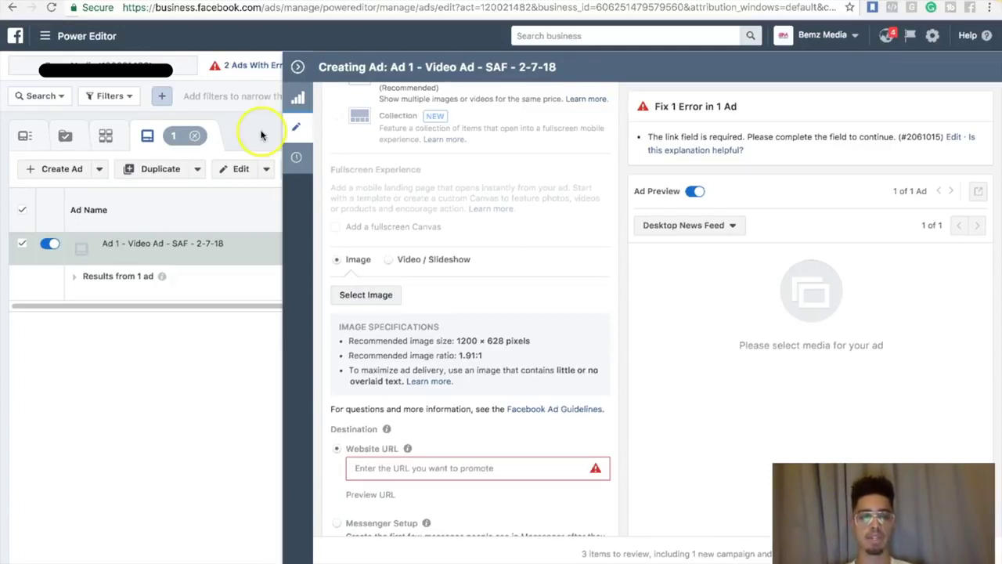
# Include the Affiliate Bootcamp Video Views campaign and its three Video Ad ad sets in the selection and view their ads
pyautogui.click(297, 67)
pyautogui.click(242, 138)
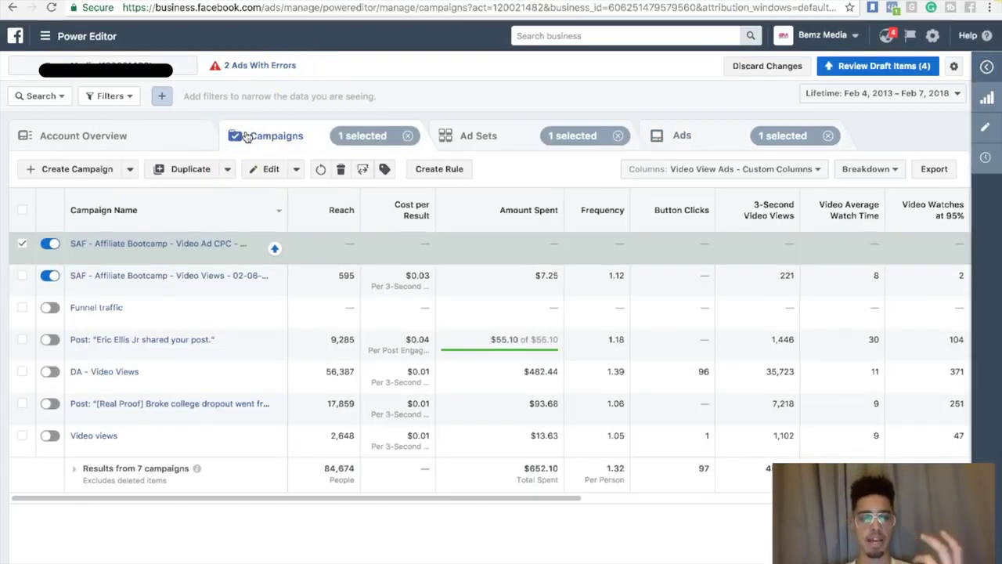
pyautogui.click(22, 275)
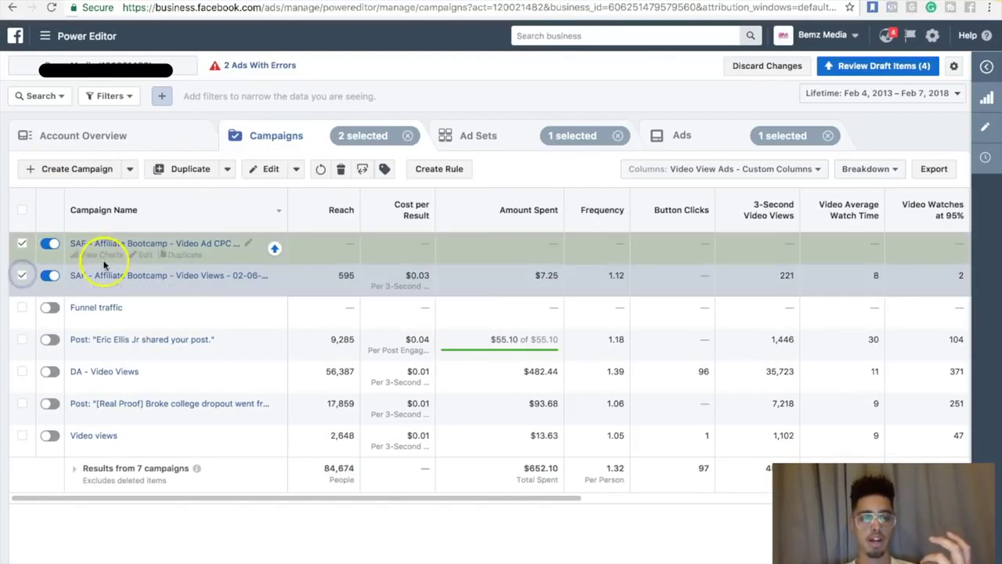
pyautogui.click(500, 136)
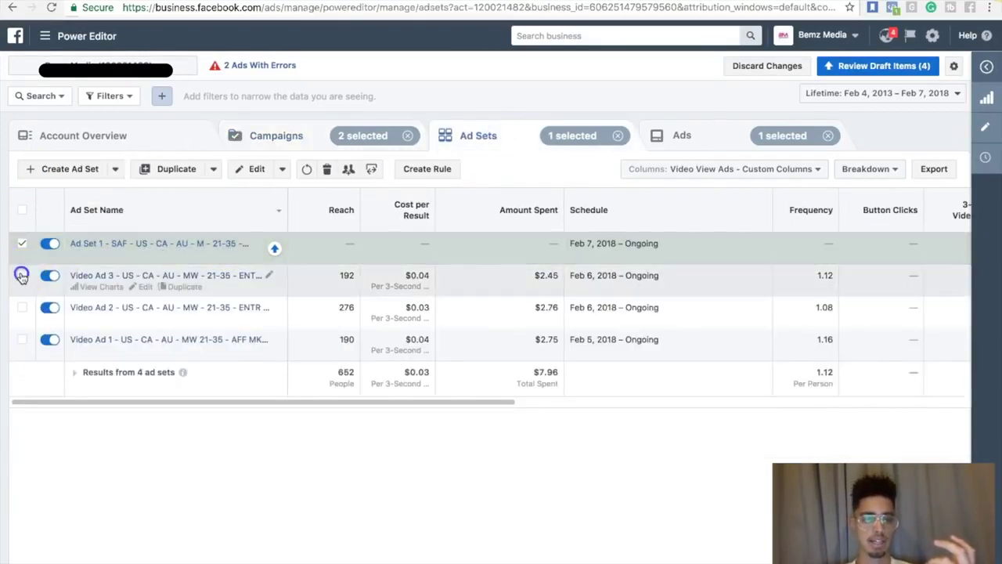
pyautogui.click(22, 276)
pyautogui.click(22, 307)
pyautogui.click(24, 340)
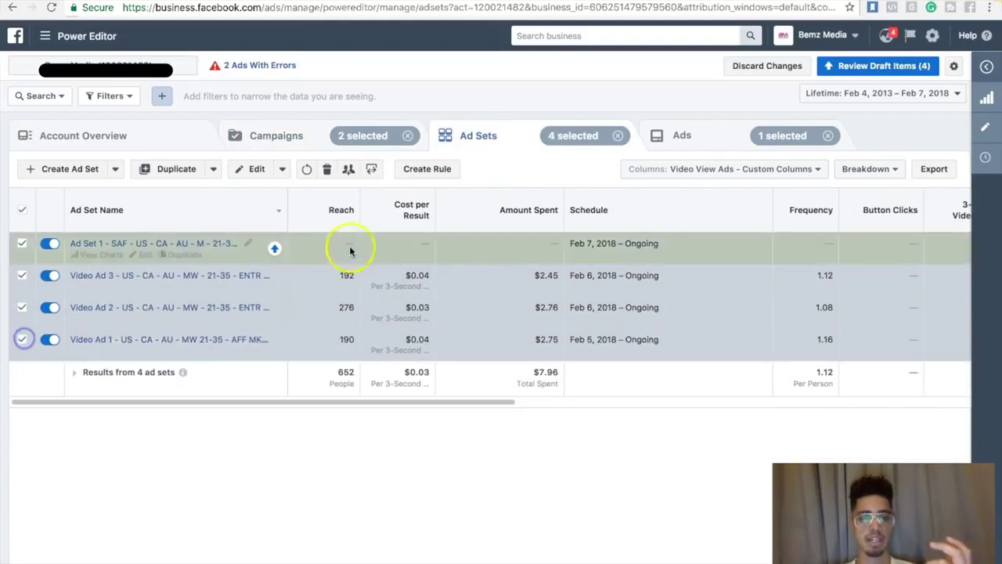
pyautogui.click(664, 139)
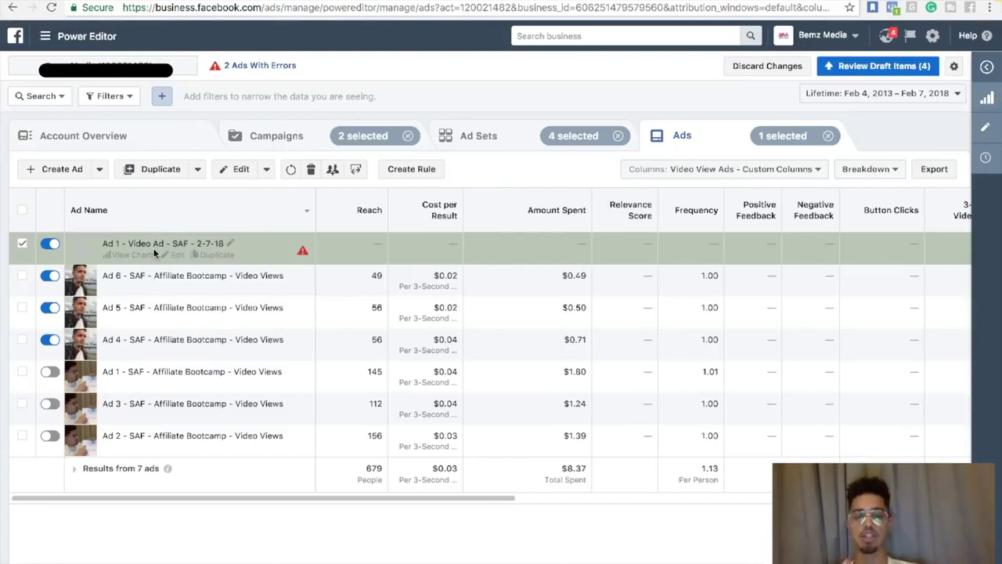
# Deselect the Video Ad 1, 2 and 3 ad sets and list only the ad belonging to Ad Set 1
pyautogui.click(479, 141)
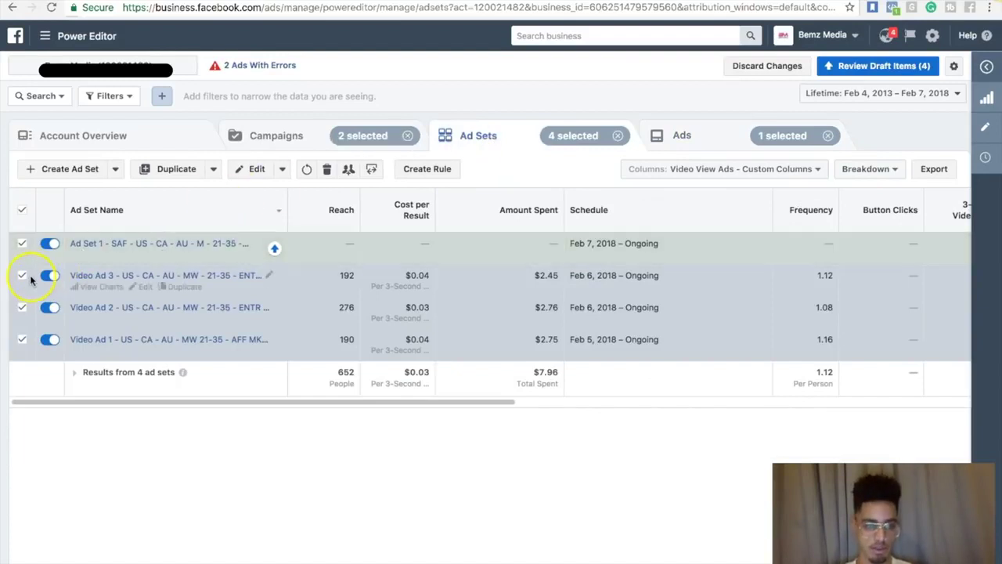
pyautogui.click(22, 276)
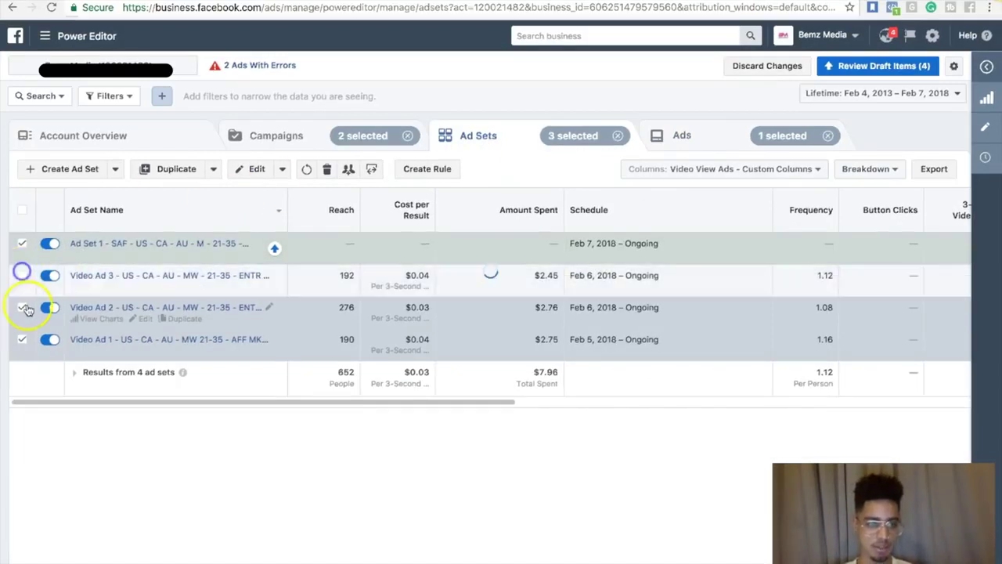
pyautogui.click(22, 307)
pyautogui.click(22, 339)
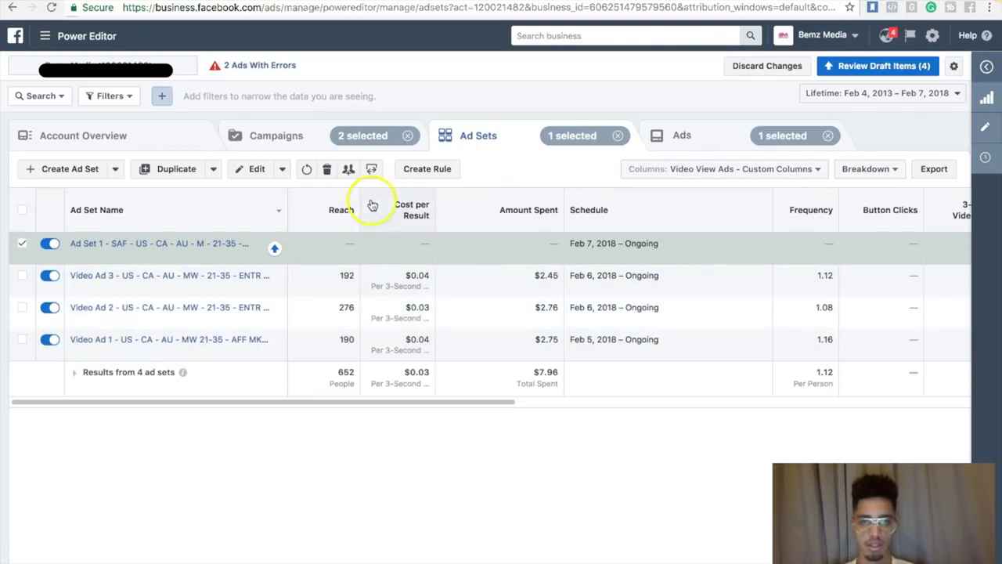
pyautogui.click(705, 135)
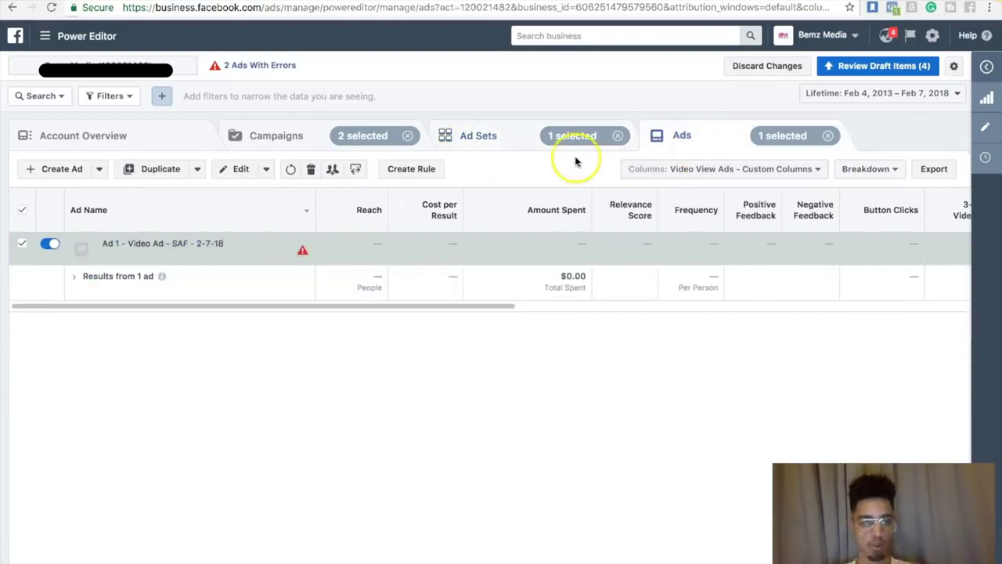
# Check Ad Set 1's full name in the ad set list and open Ad 1 - Video Ad - SAF - 2-7-18 for editing
pyautogui.click(484, 133)
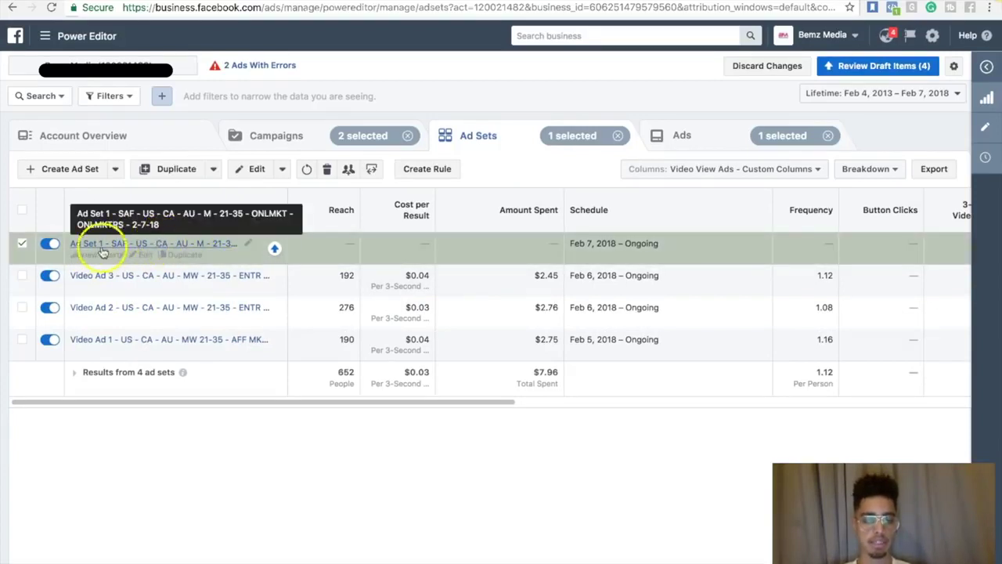
pyautogui.moveTo(132, 235)
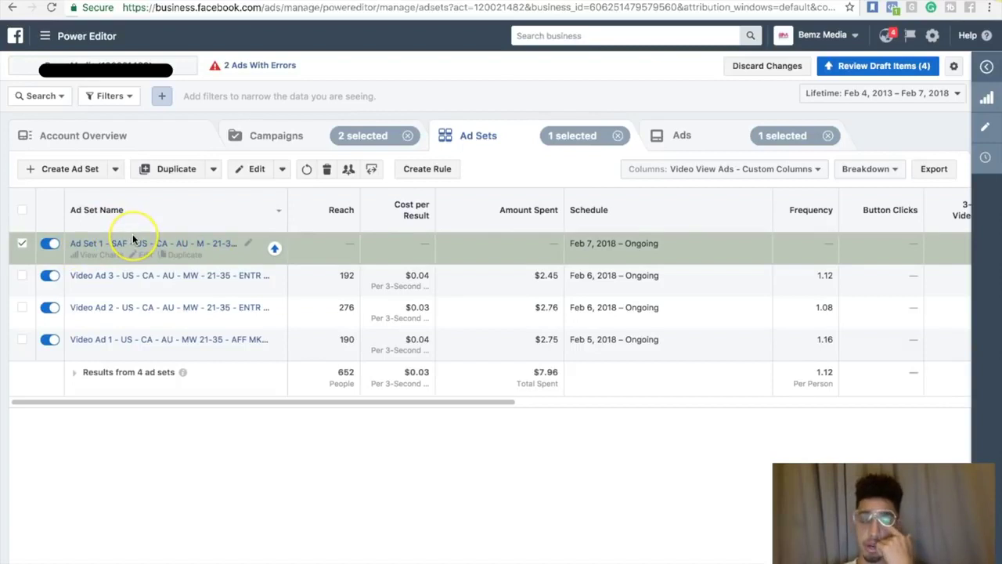
pyautogui.click(707, 136)
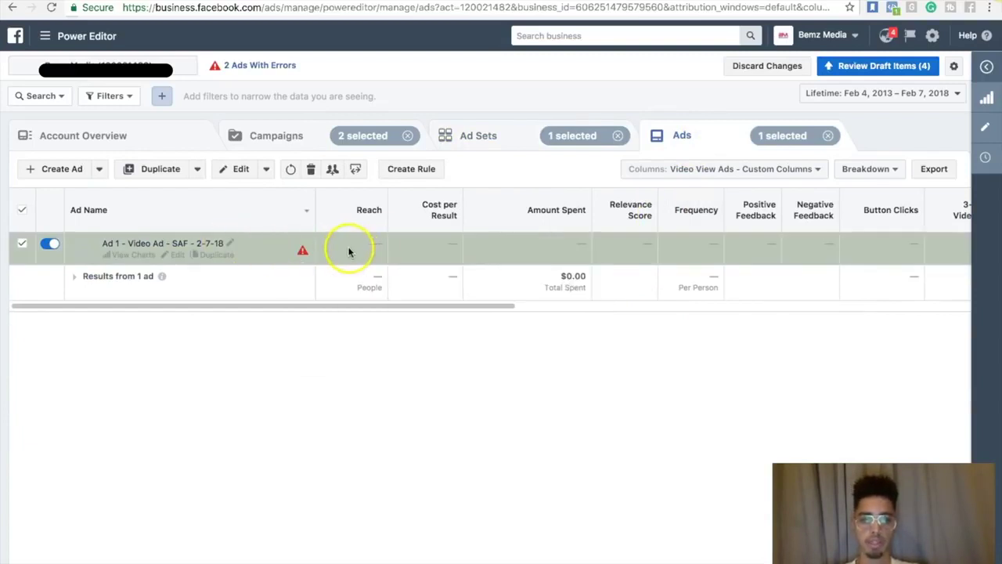
pyautogui.click(990, 131)
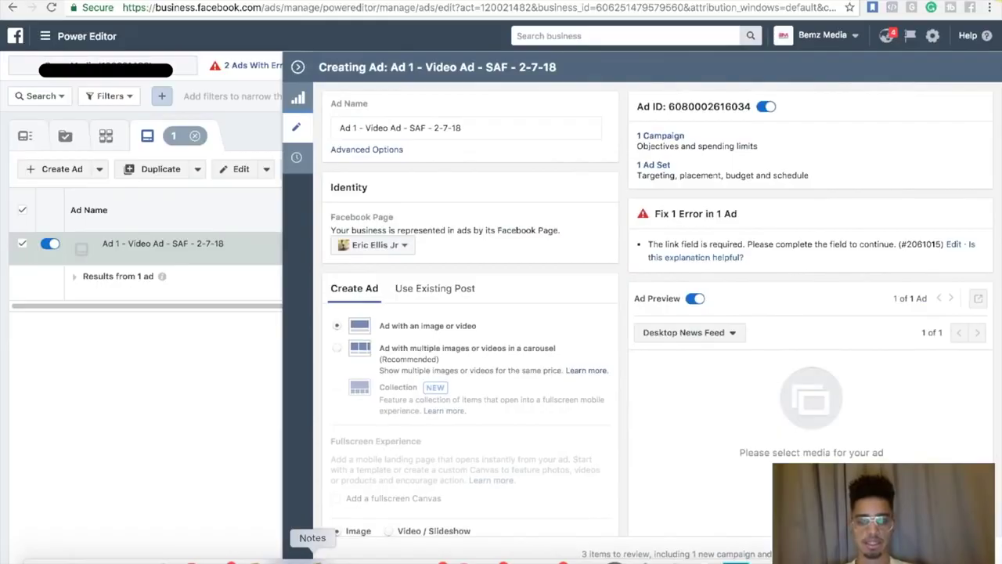
# Switch to Notes, copy the entire "Affiliate Marketing SUCKS..." note, and return to the ad in Power Editor
pyautogui.click(313, 557)
pyautogui.click(616, 109)
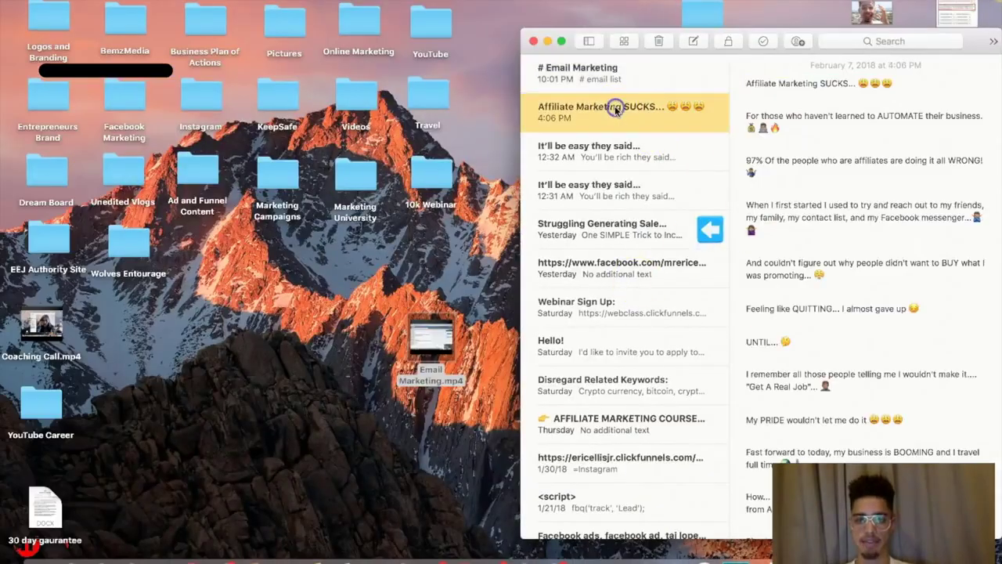
pyautogui.moveTo(749, 78); pyautogui.dragTo(787, 537)
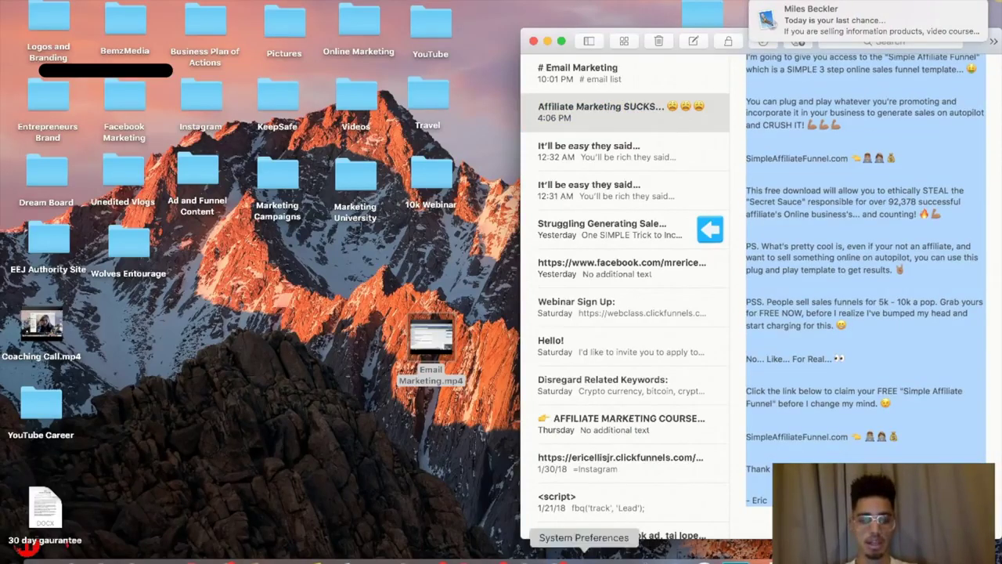
pyautogui.click(192, 558)
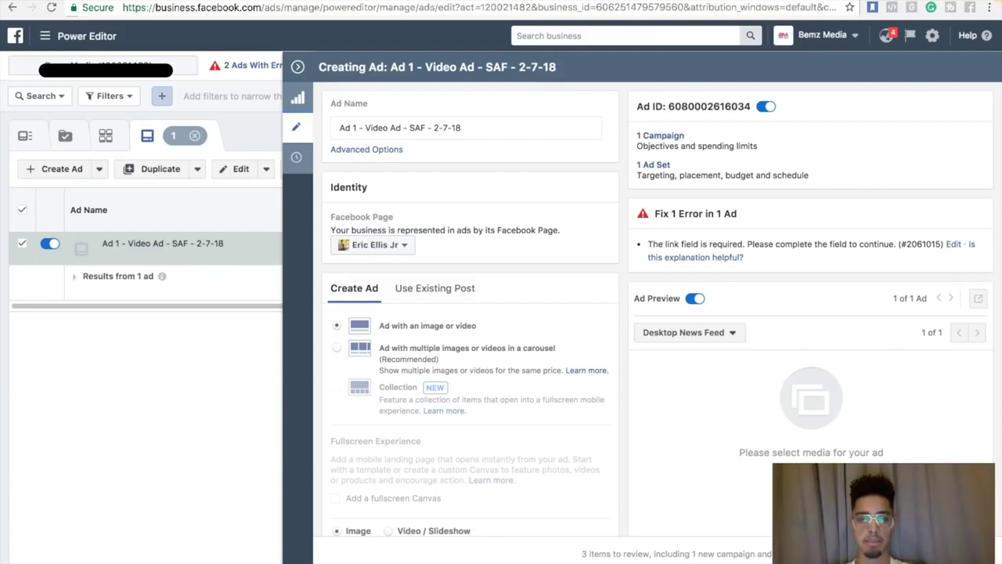
# Set the ad's destination website URL to simpleaffiliatefunnel.com
pyautogui.scroll(-3, 426, 312)
pyautogui.scroll(-6, 418, 312)
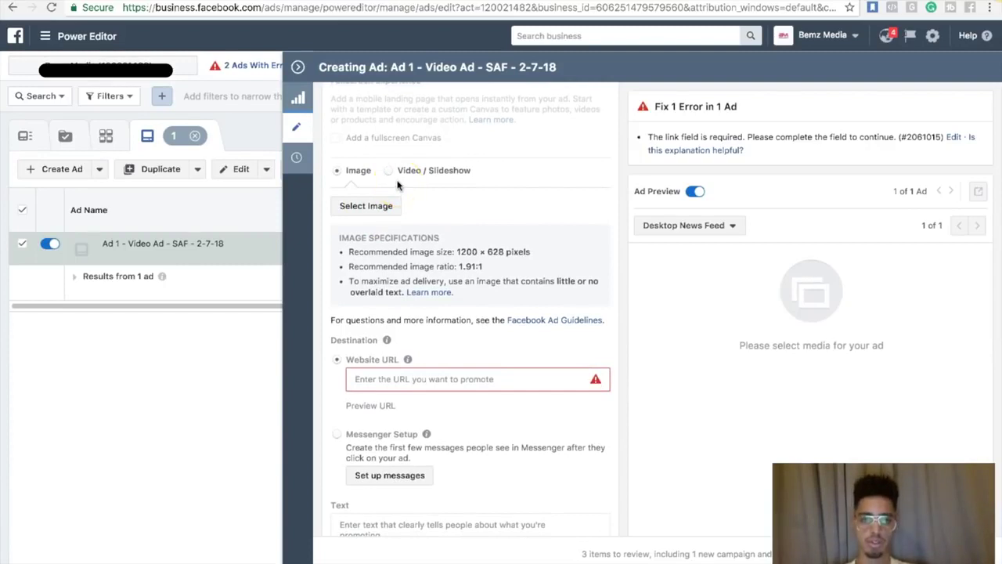
pyautogui.click(399, 378)
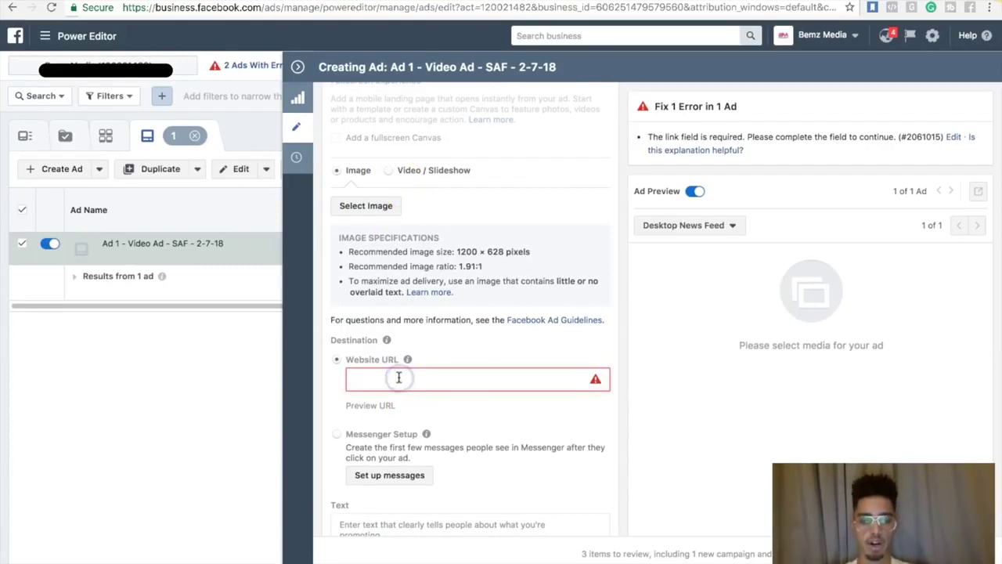
pyautogui.write('Si')
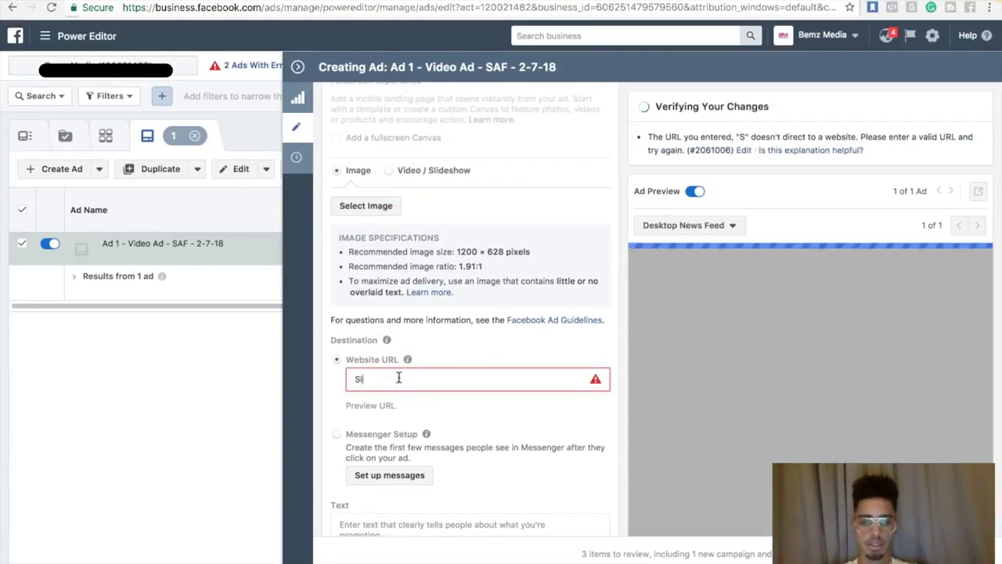
pyautogui.press('BackSpace')
pyautogui.press('BackSpace')
pyautogui.write('simpleaffiliate')
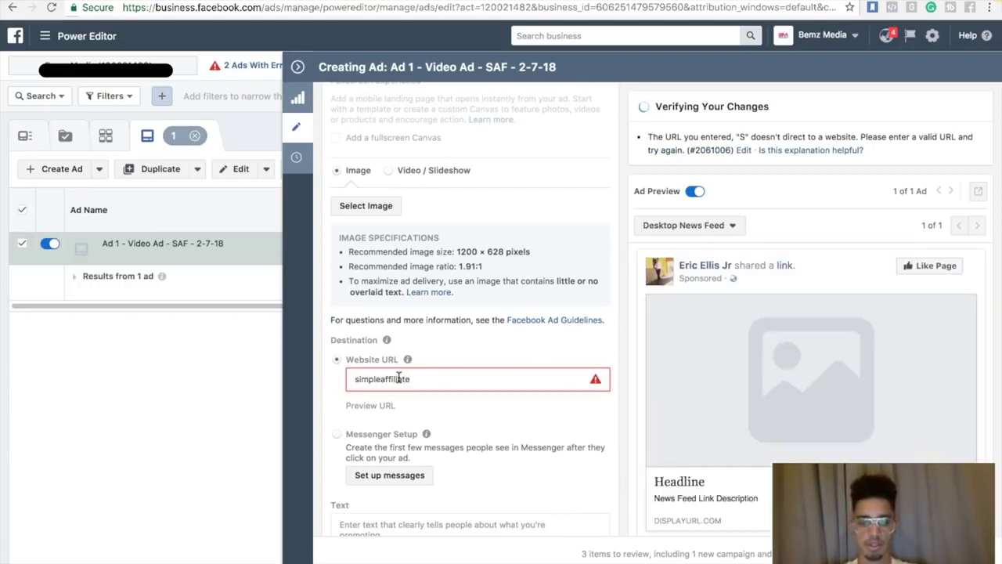
pyautogui.write('funnel.cp')
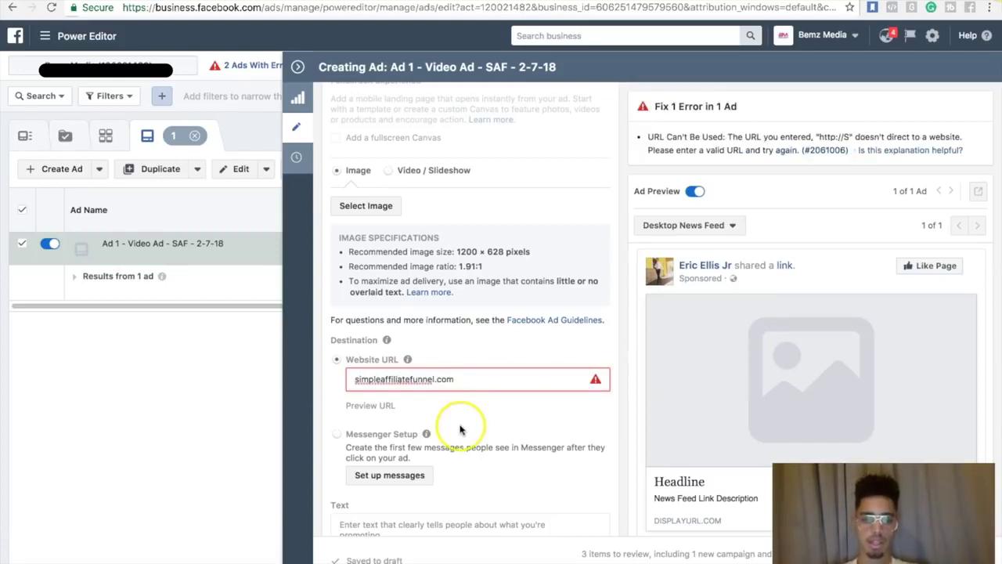
pyautogui.scroll(1, 459, 470)
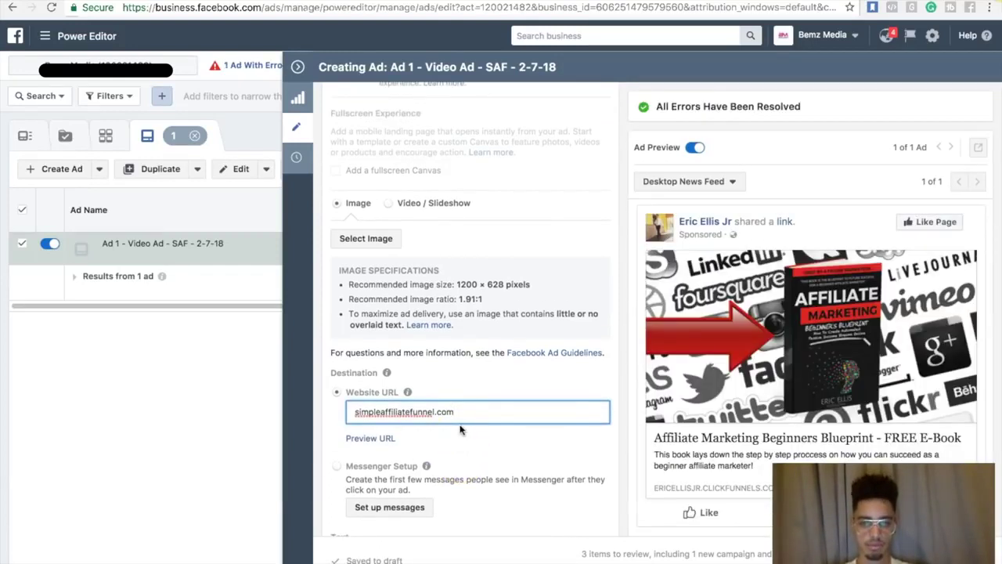
pyautogui.scroll(1, 460, 429)
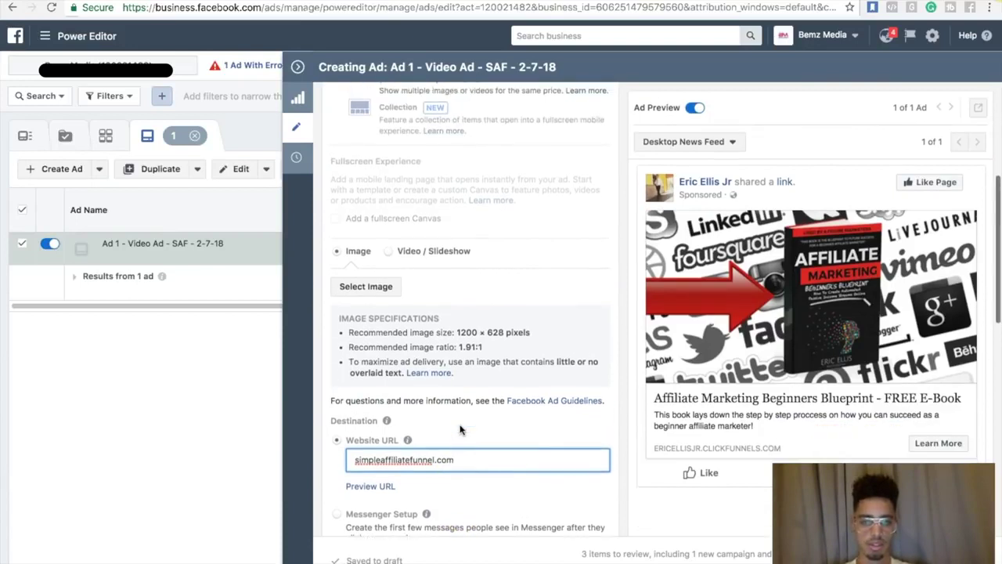
# Look through the page's existing posts that could serve as the ad and return to the option for creating a new ad
pyautogui.scroll(-3, 460, 429)
pyautogui.scroll(-3, 461, 429)
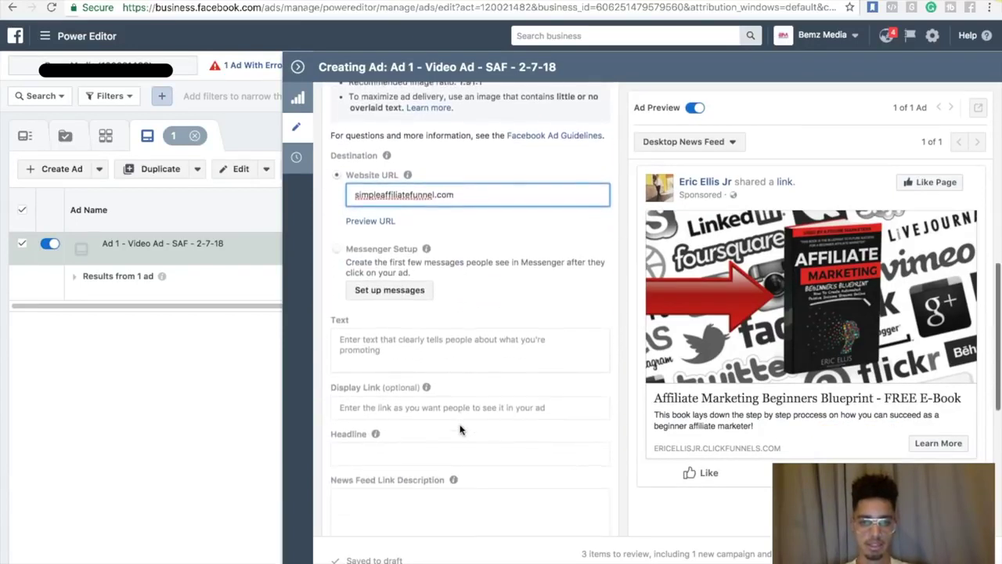
pyautogui.scroll(10, 460, 429)
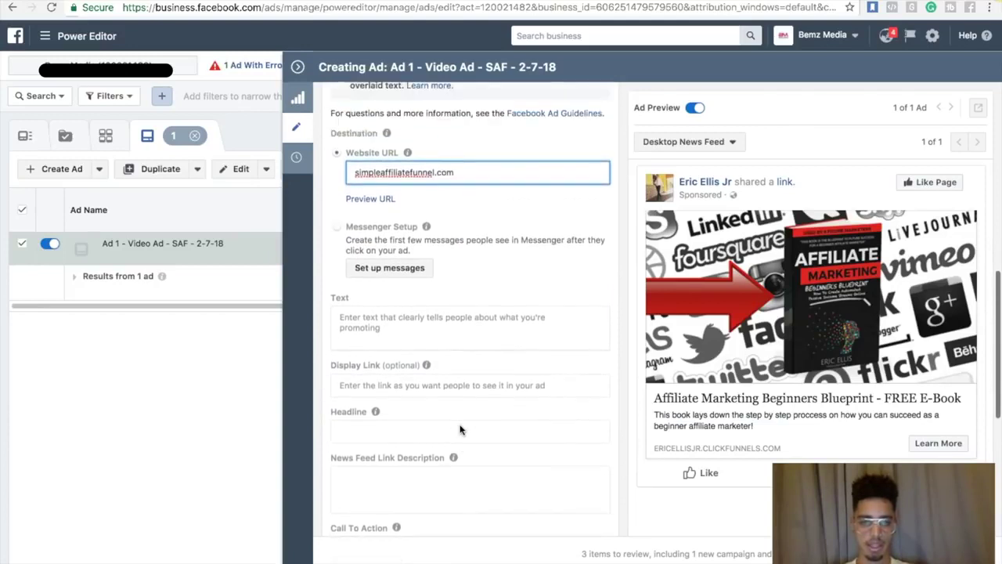
pyautogui.scroll(-1, 460, 429)
pyautogui.scroll(1, 460, 429)
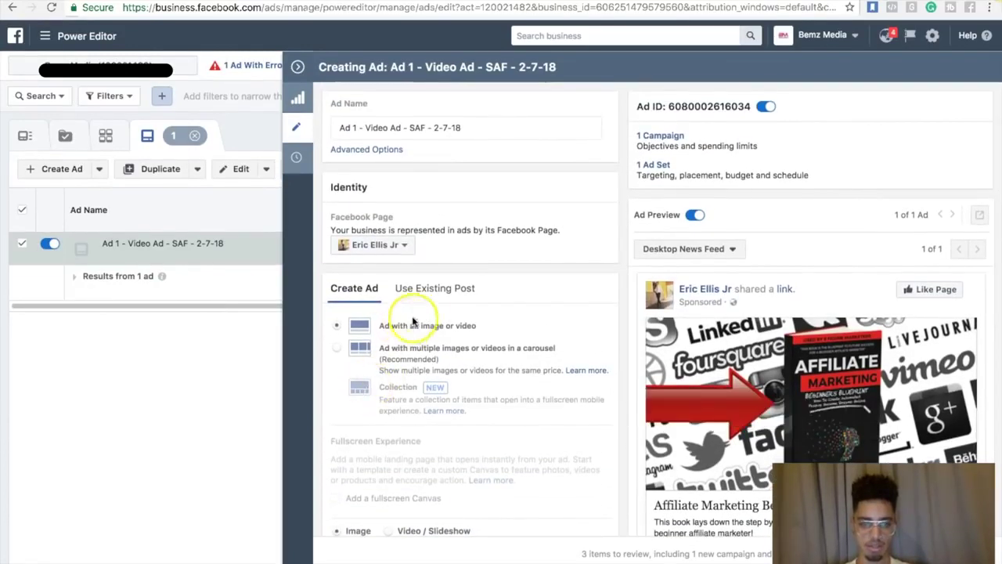
pyautogui.click(433, 290)
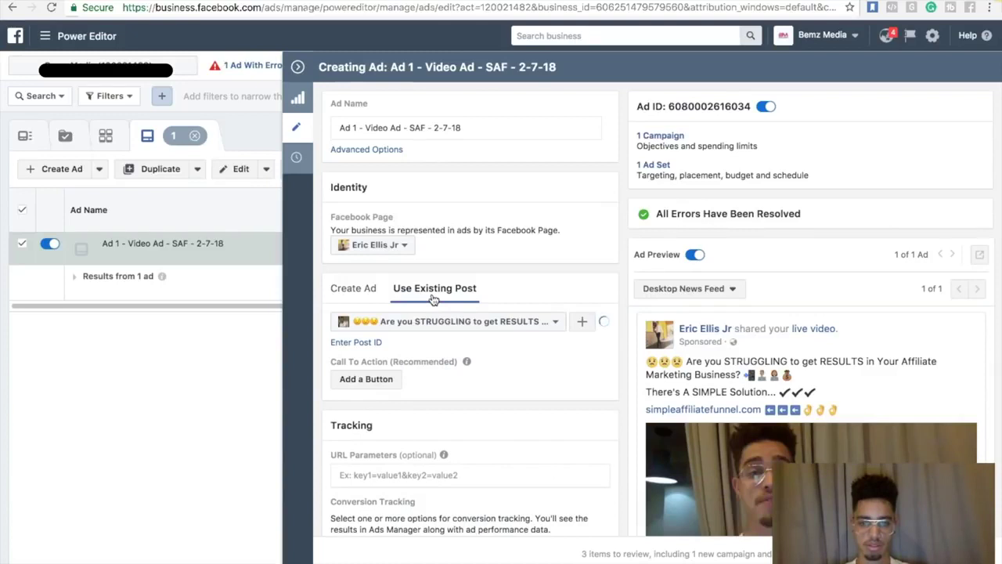
pyautogui.scroll(-1, 433, 300)
pyautogui.click(559, 296)
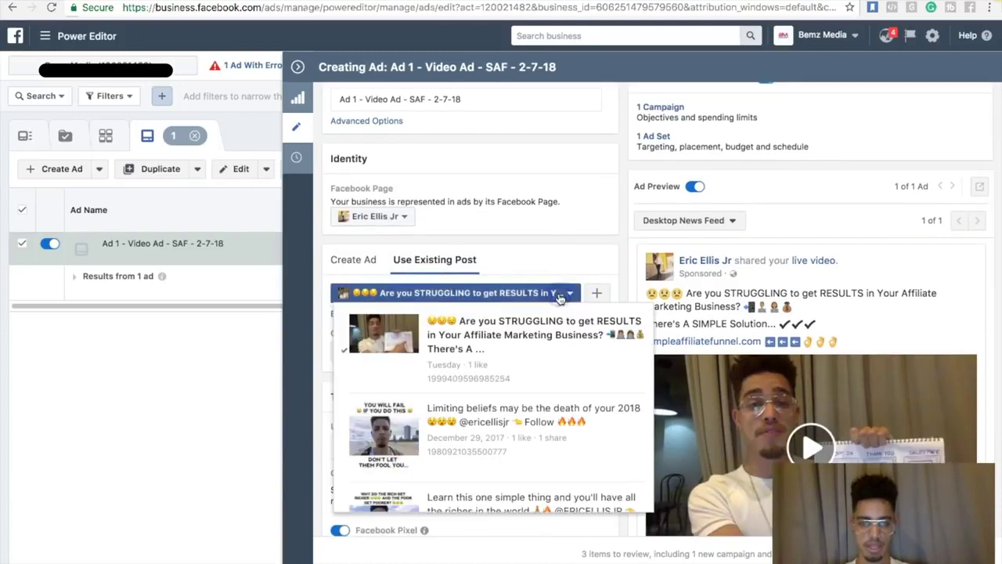
pyautogui.scroll(-5, 546, 385)
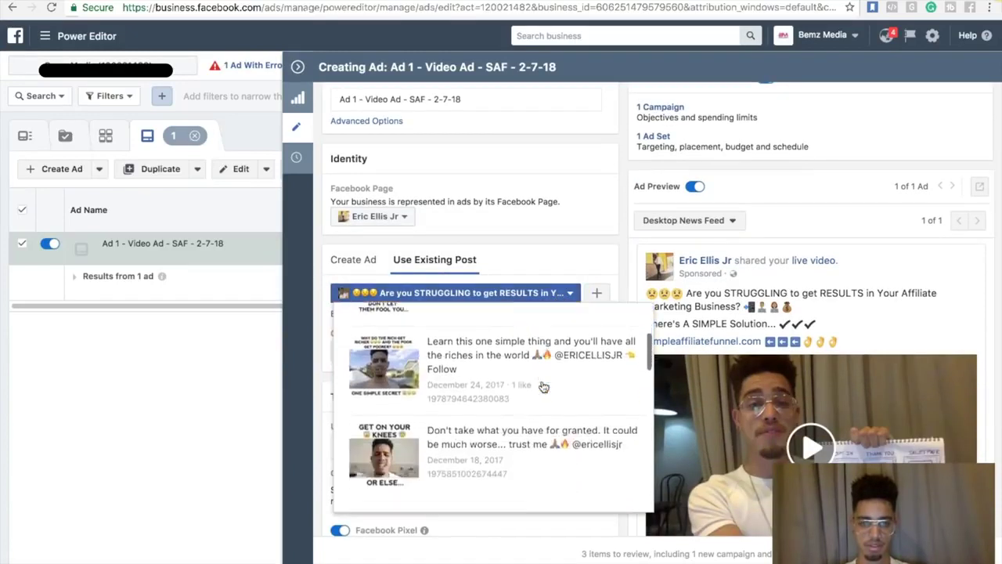
pyautogui.scroll(-10, 544, 387)
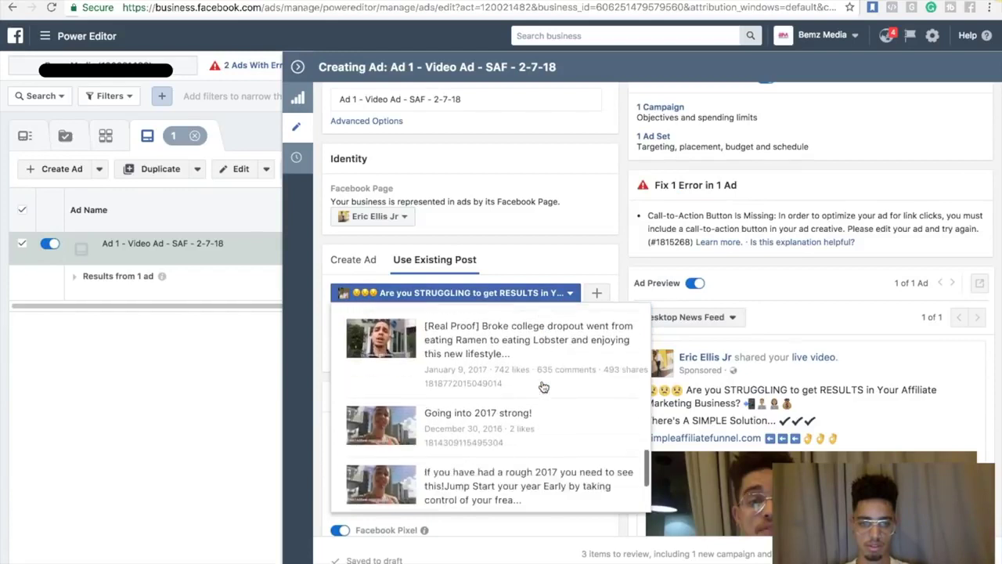
pyautogui.scroll(-1, 544, 389)
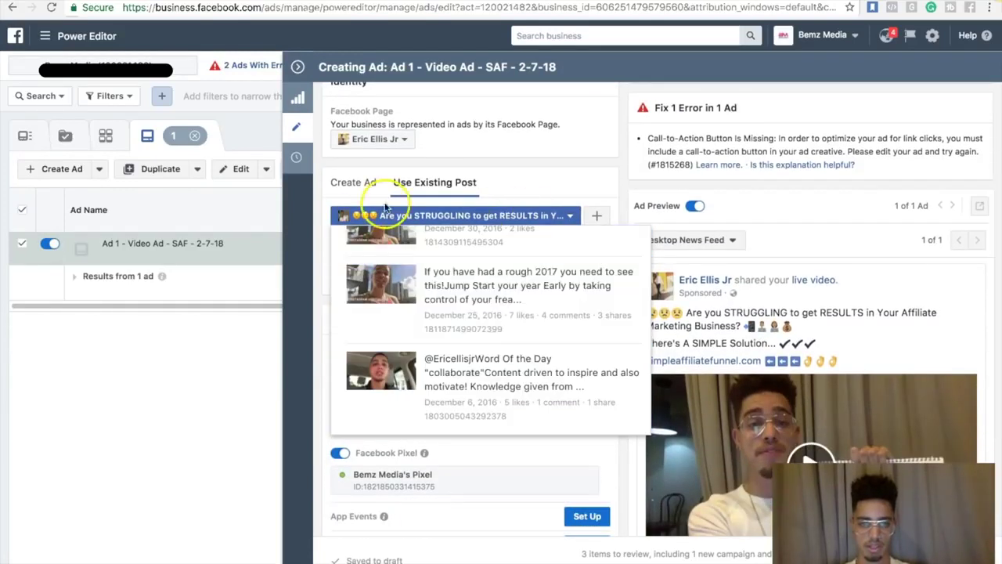
pyautogui.click(368, 185)
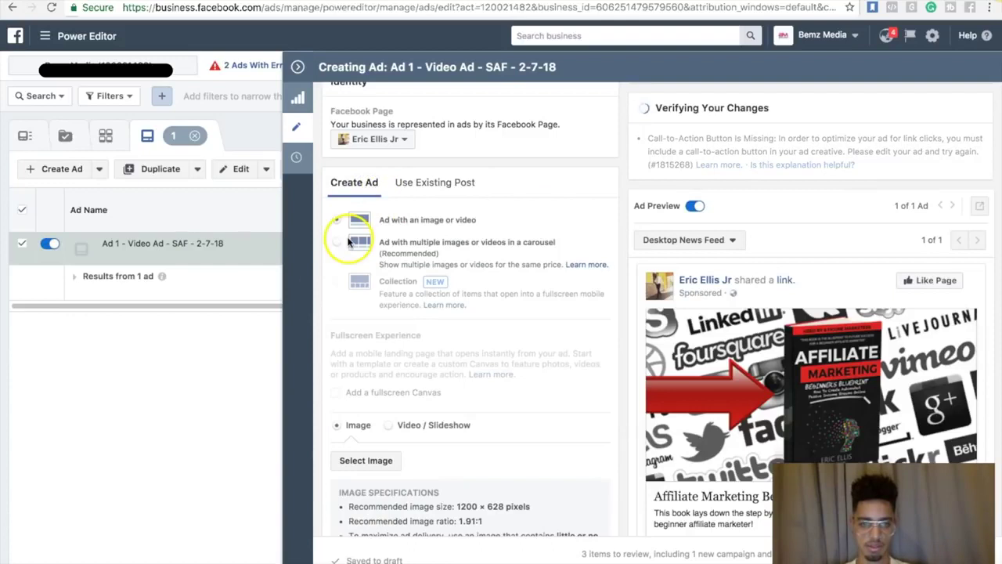
# Change the ad's media to Video / Slideshow and select the first Facebook Ad - SAF.mp4 video from the library
pyautogui.scroll(-5, 411, 205)
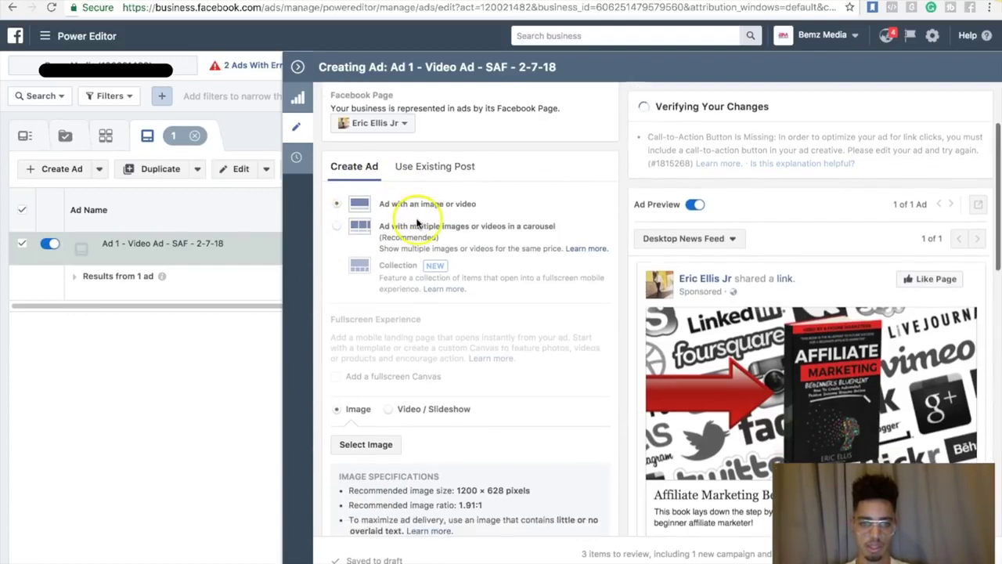
pyautogui.click(389, 231)
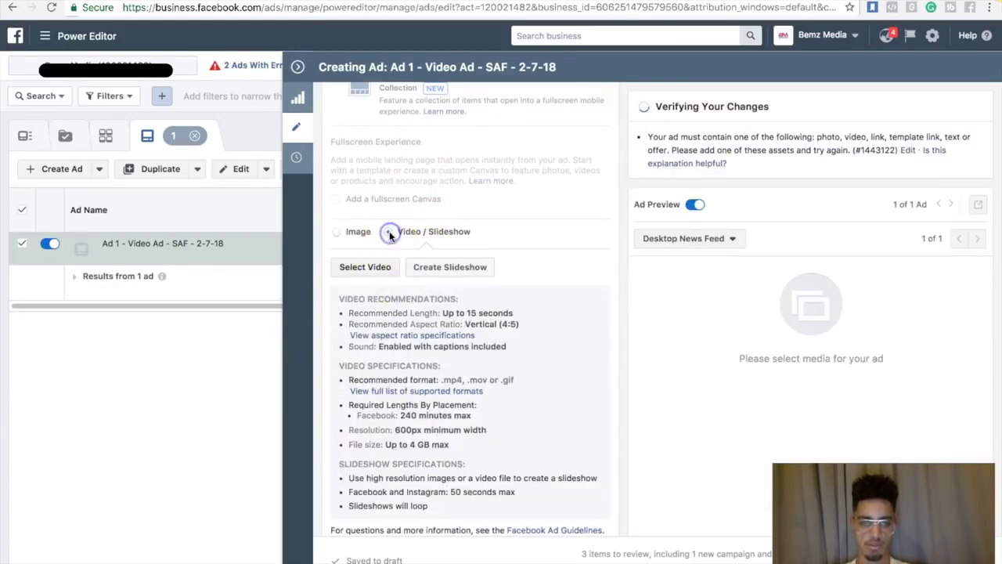
pyautogui.click(384, 268)
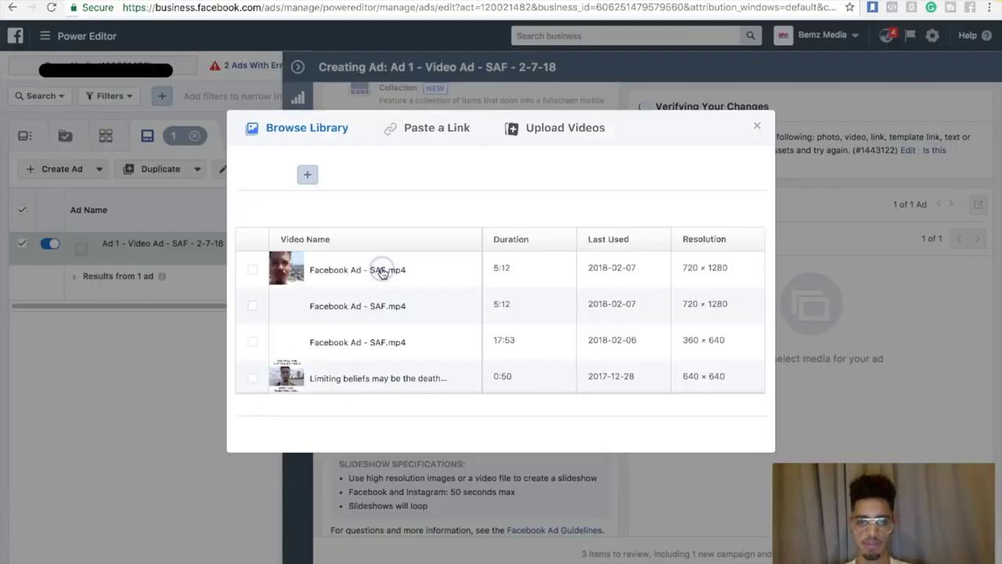
pyautogui.click(254, 269)
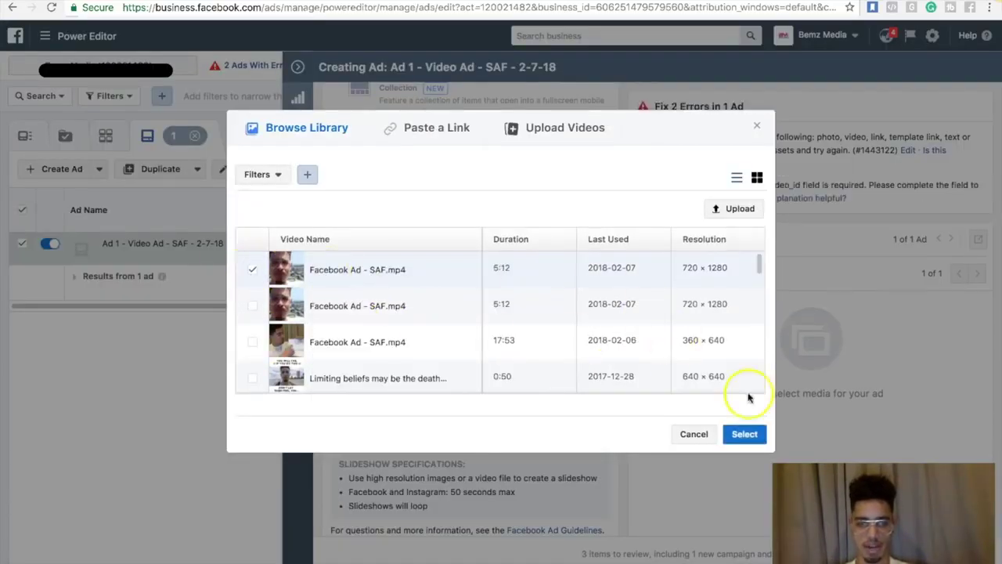
pyautogui.click(742, 435)
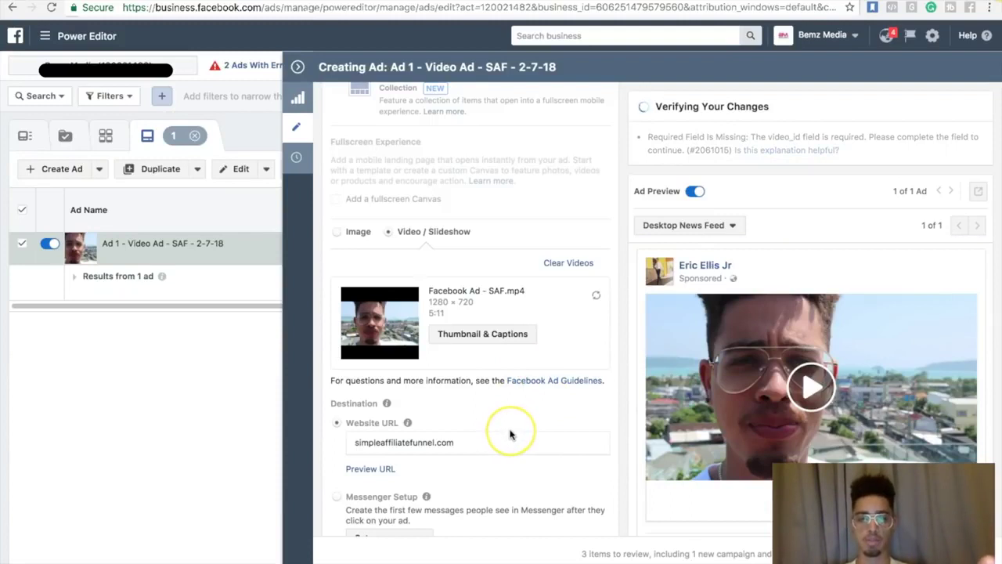
# Paste the copied "Affiliate Marketing SUCKS..." note as the ad's text
pyautogui.scroll(-2, 513, 430)
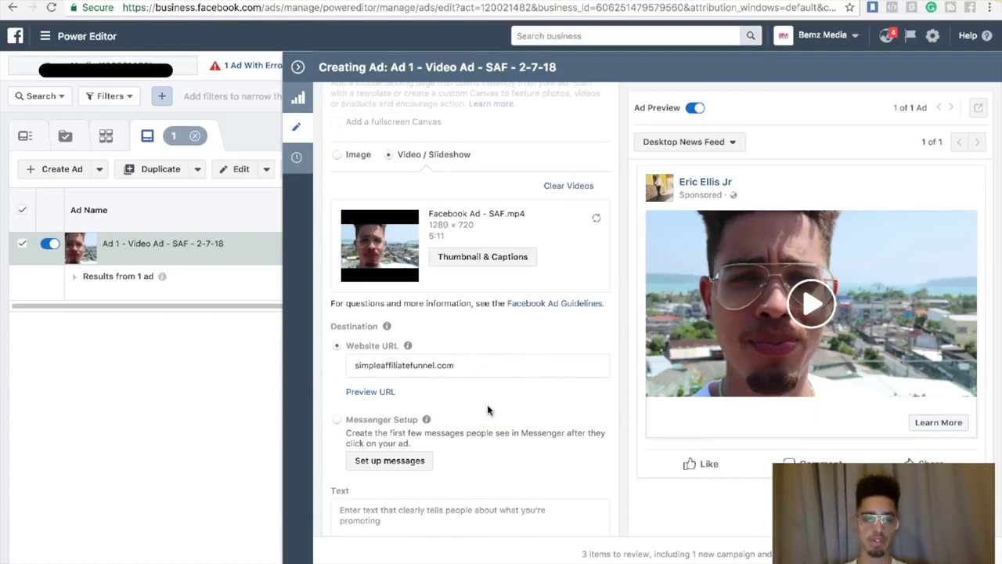
pyautogui.scroll(-1, 457, 387)
pyautogui.scroll(-3, 457, 387)
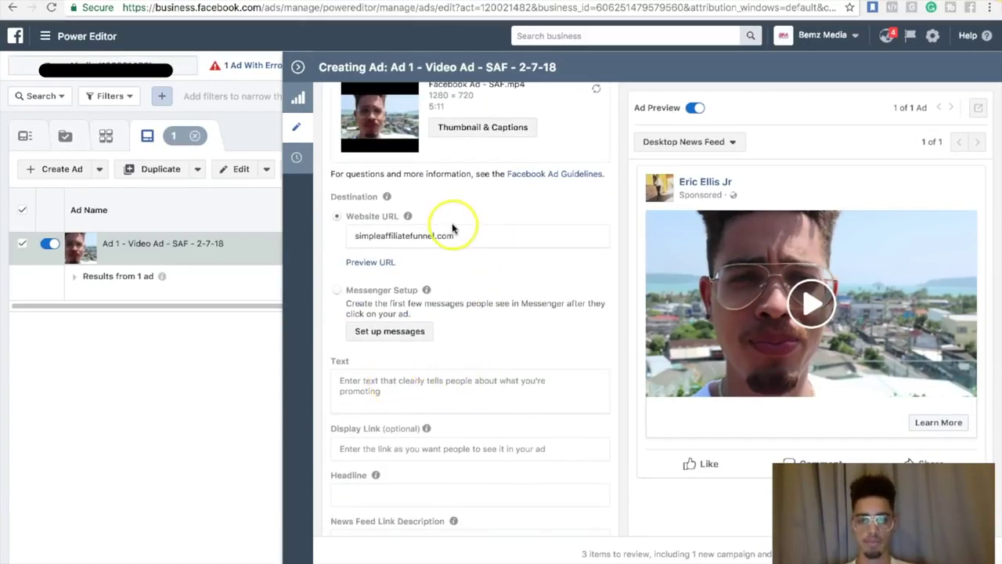
pyautogui.click(366, 389)
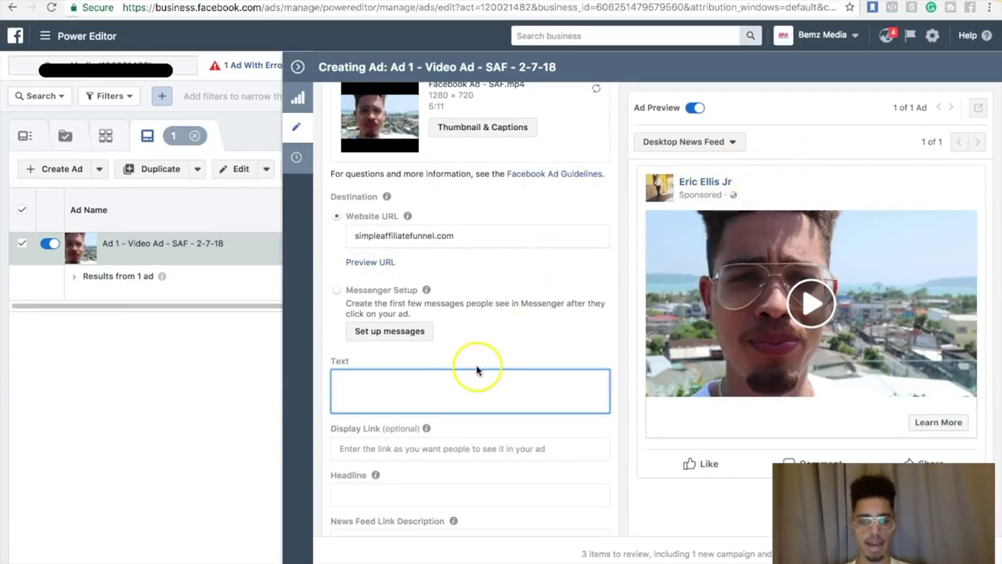
pyautogui.hotkey('ctrl', 'v')
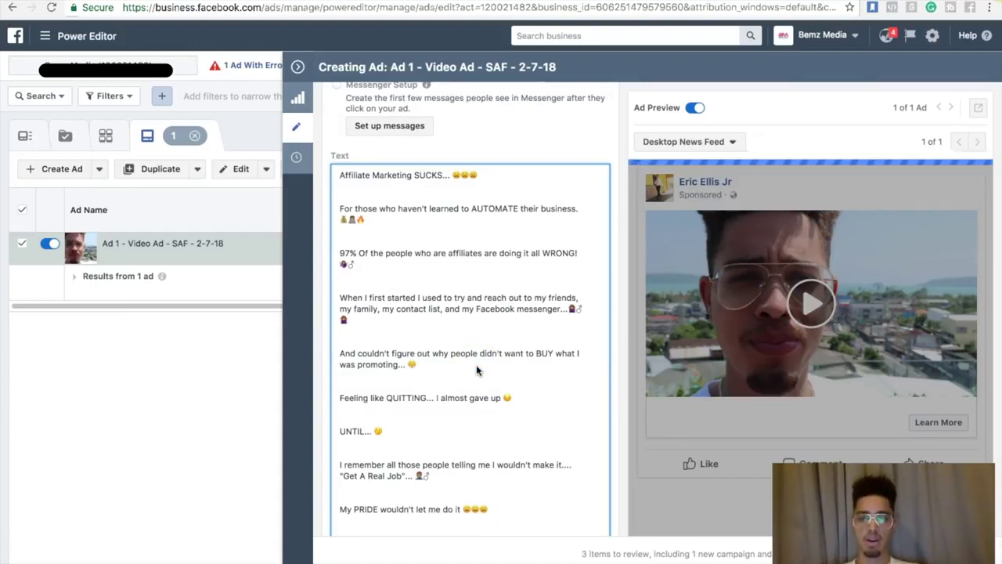
pyautogui.scroll(4, 479, 371)
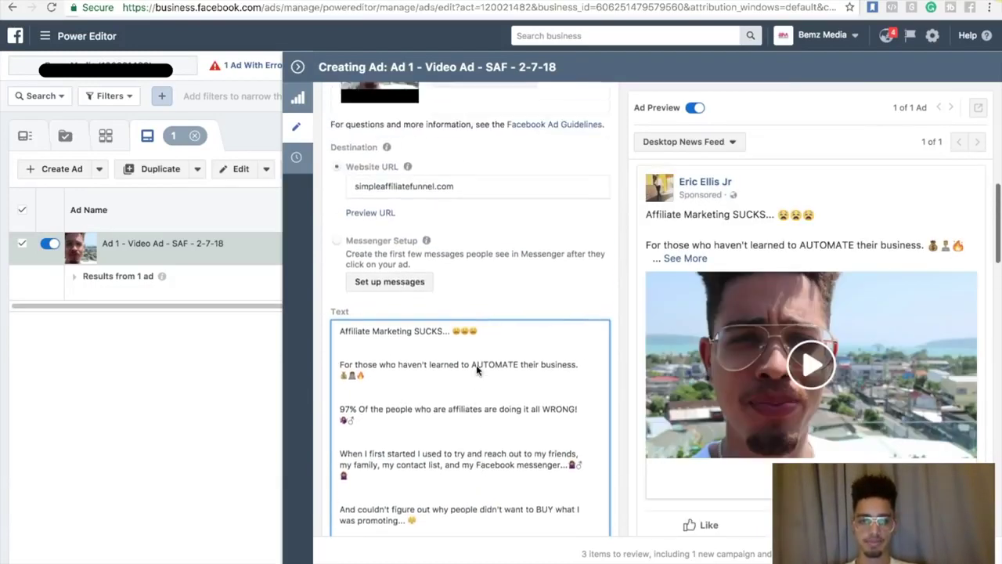
# Enter "Why Do MOST Affiliate Marketers FAIL? SIMPLE Trick To AVOID" as the ad's headline
pyautogui.scroll(-8, 478, 370)
pyautogui.scroll(-10, 478, 371)
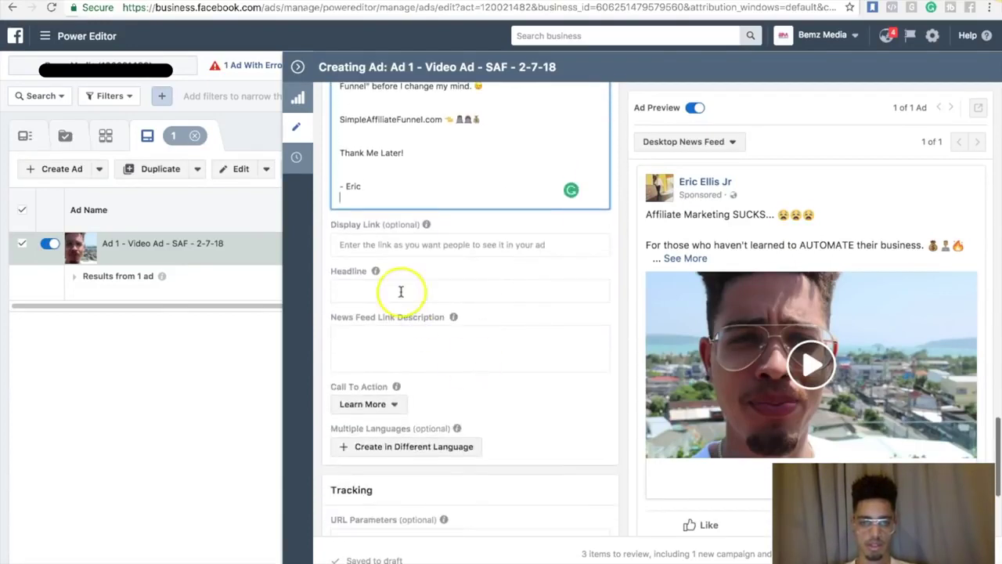
pyautogui.click(383, 288)
pyautogui.write('Why Do')
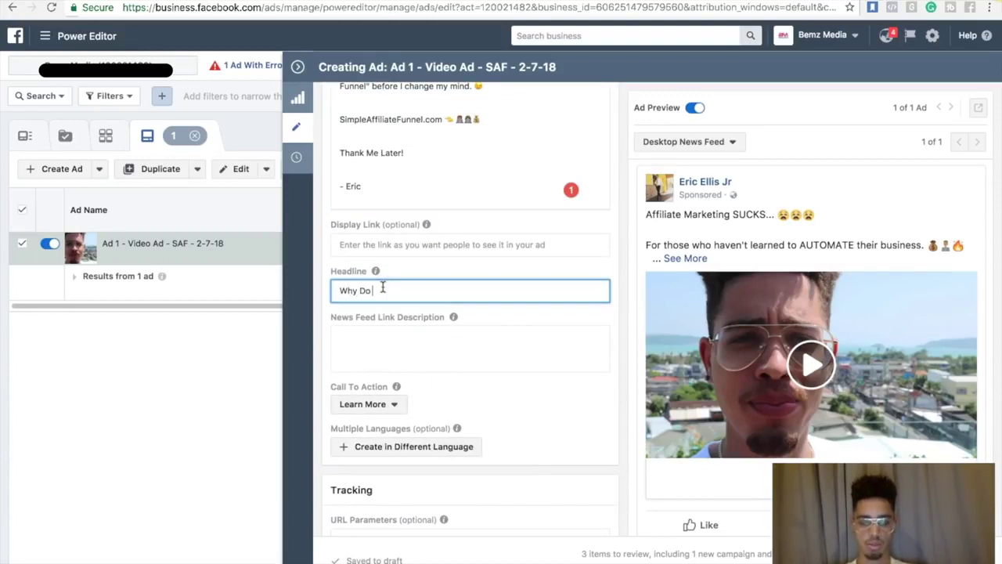
pyautogui.write(' MOST A')
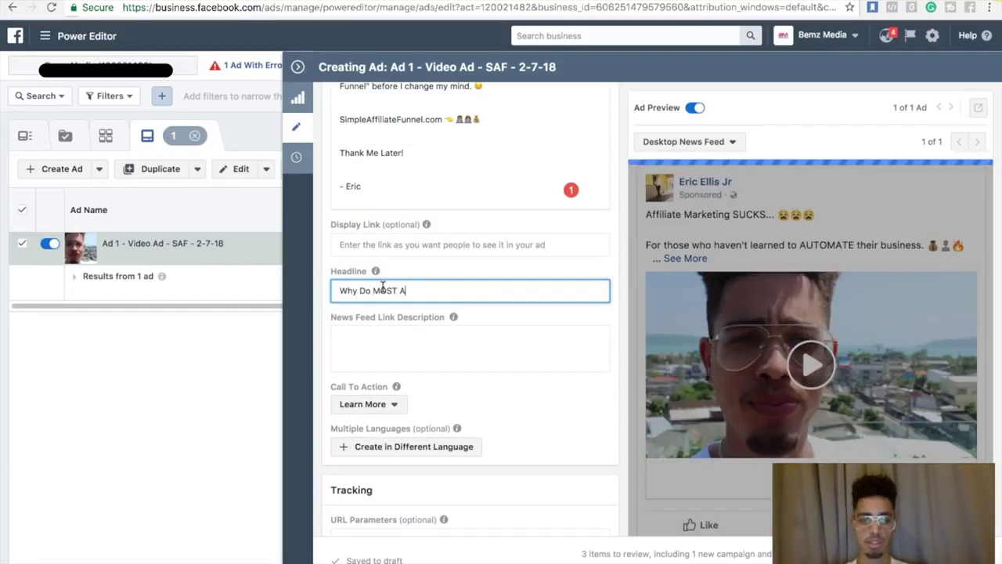
pyautogui.write('ffiliate Marketers FAIL?')
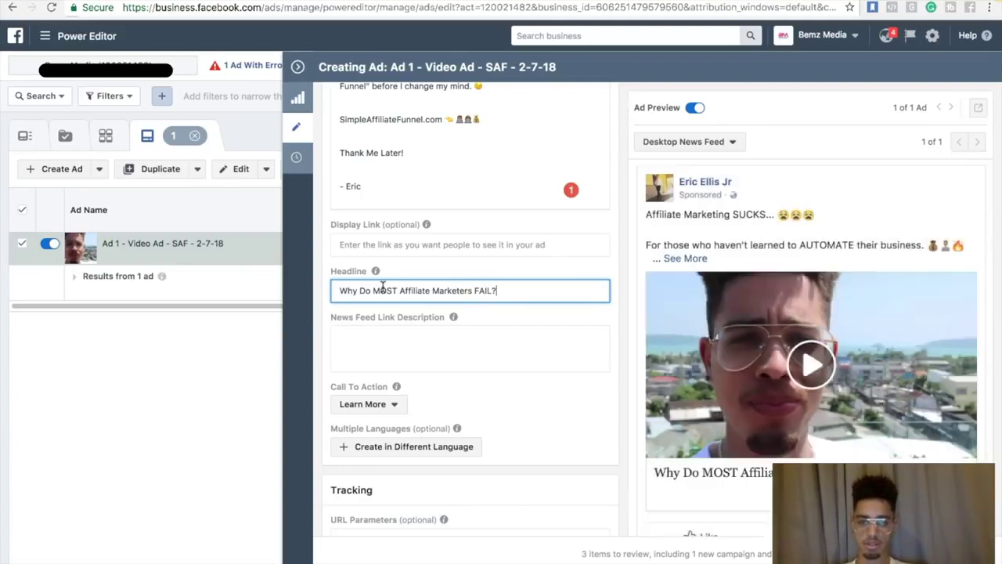
pyautogui.click(407, 287)
pyautogui.write('S')
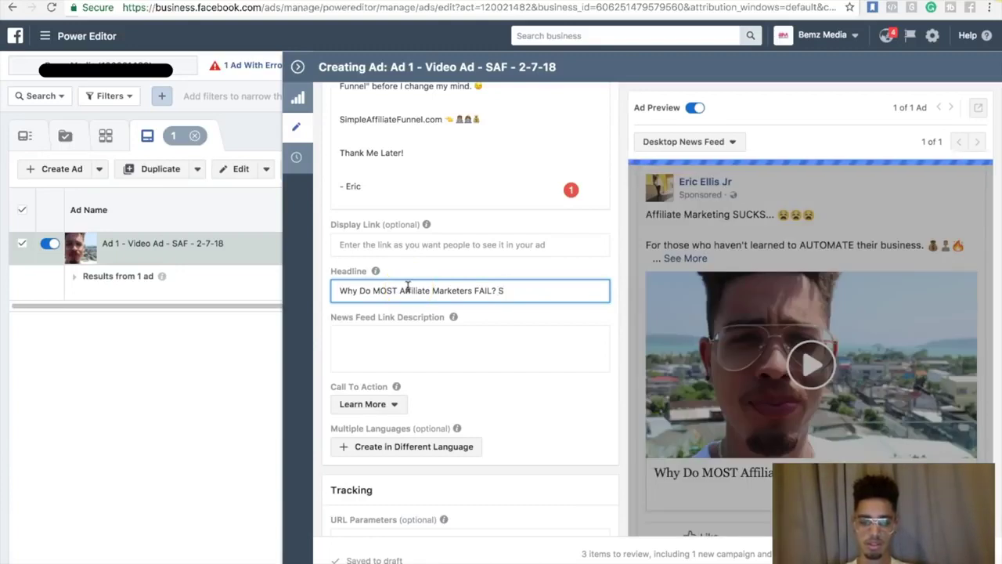
pyautogui.write('IMPLE Trick To AVOID')
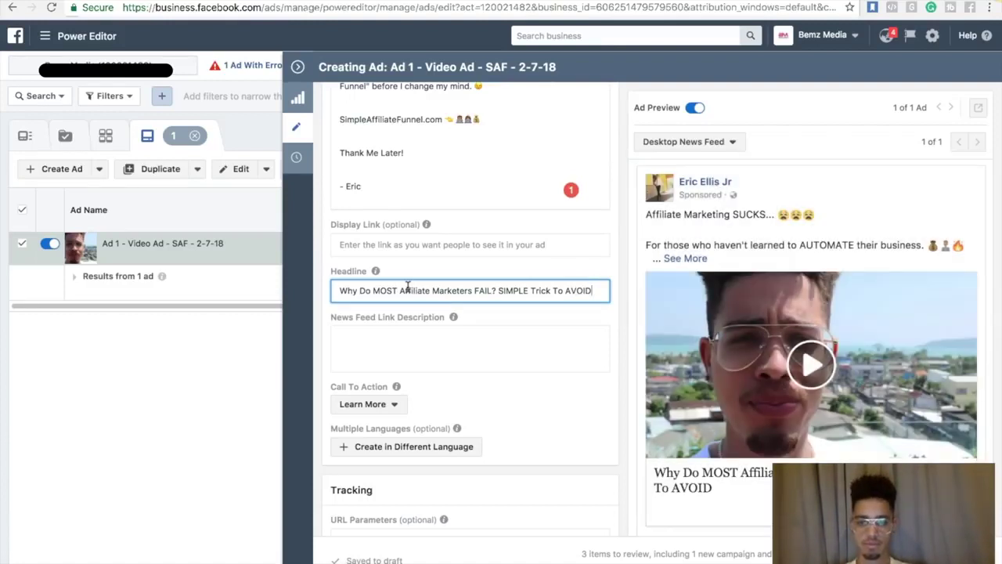
# Replace the word "MOST" in the ad's headline with "97%"
pyautogui.click(397, 291)
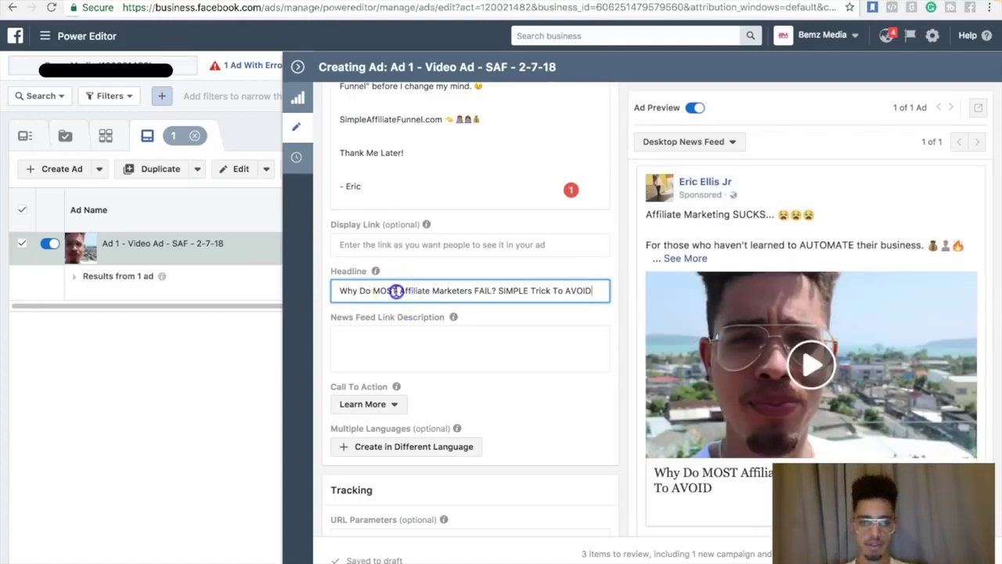
pyautogui.press('BackSpace')
pyautogui.press('BackSpace')
pyautogui.press('BackSpace')
pyautogui.press('BackSpace')
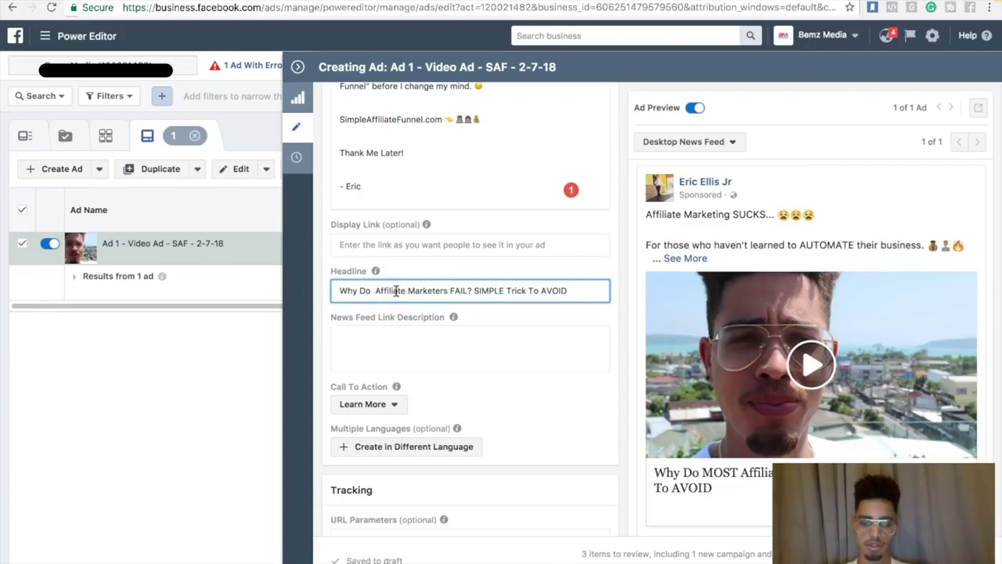
pyautogui.write('97')
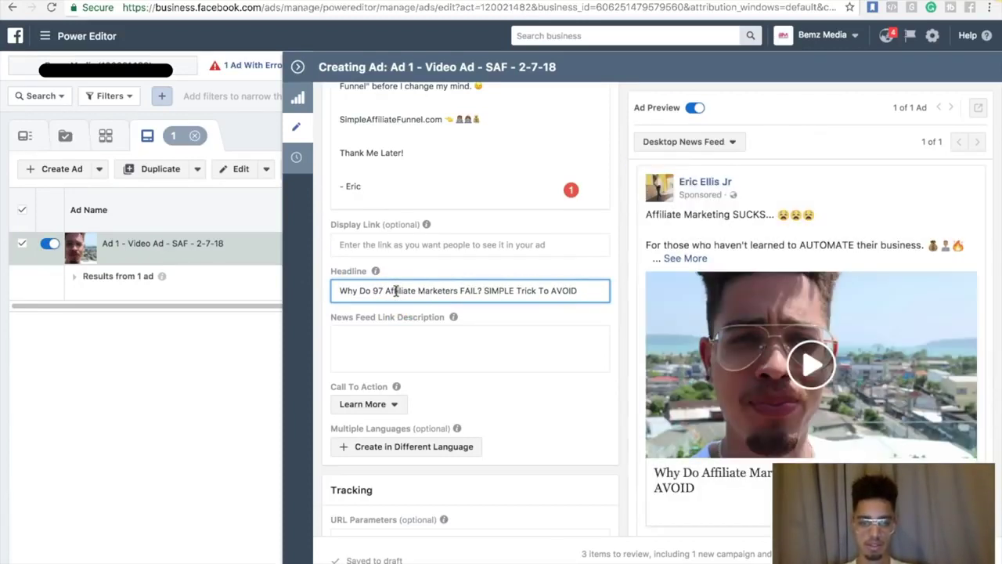
pyautogui.write('%')
# Append "The SCARY 97%!" to the end of the headline and insert "Of" before "Affiliate Marketers"
pyautogui.click(589, 291)
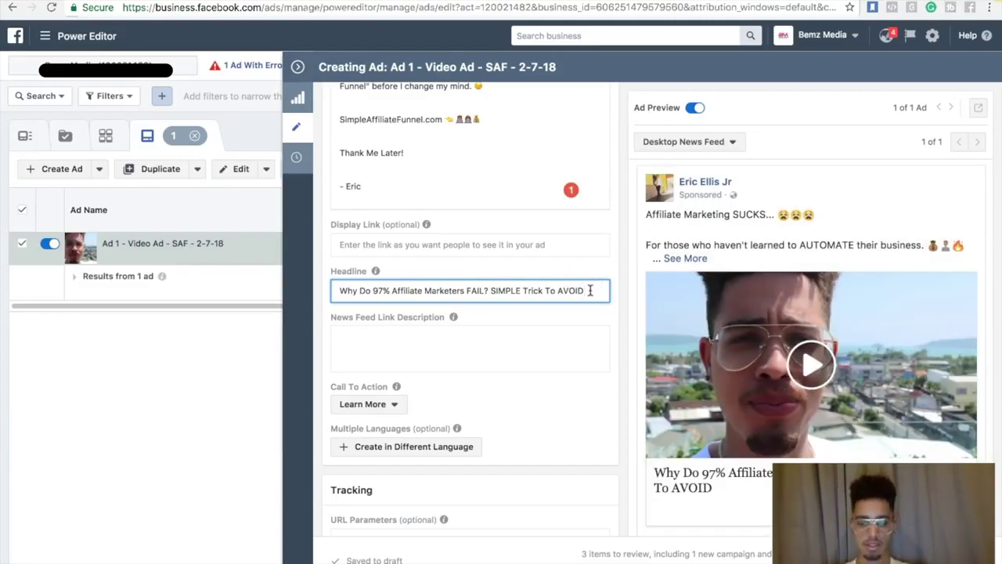
pyautogui.write('The SCARY 97%!')
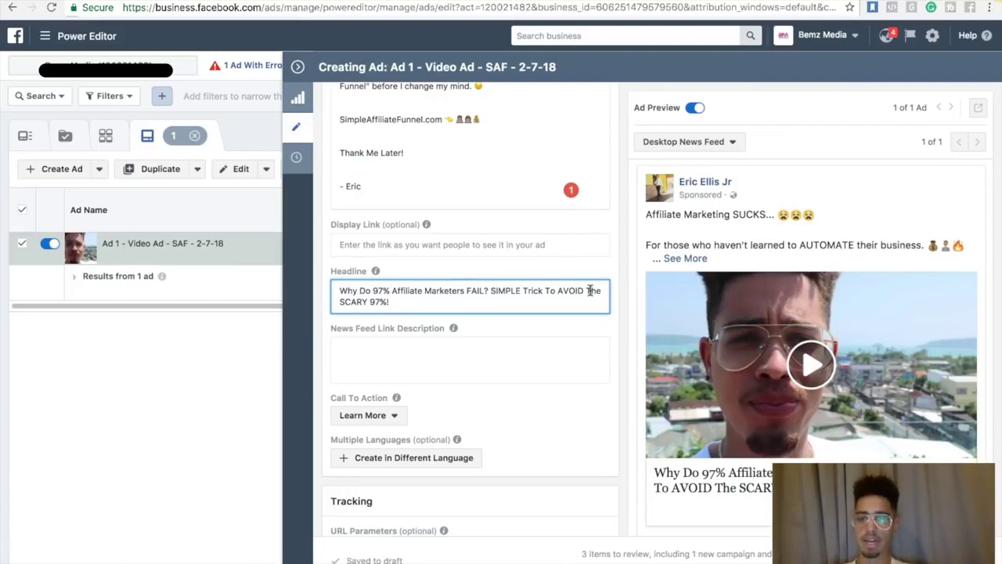
pyautogui.click(393, 289)
pyautogui.write('Of')
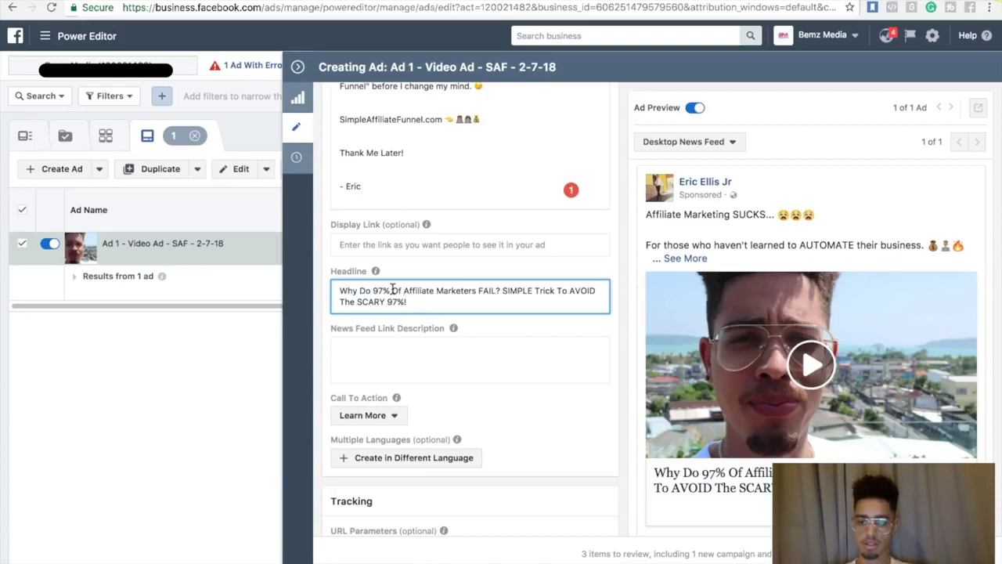
pyautogui.click(403, 293)
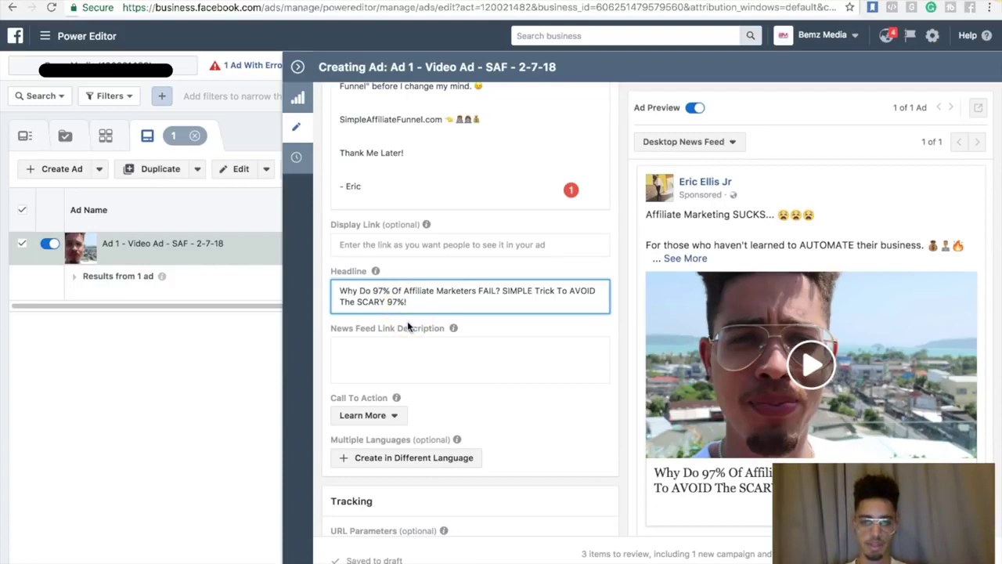
# Begin the news feed link description with "This SIMPLE Trick will completely save your affiliate marketing business!"
pyautogui.click(453, 358)
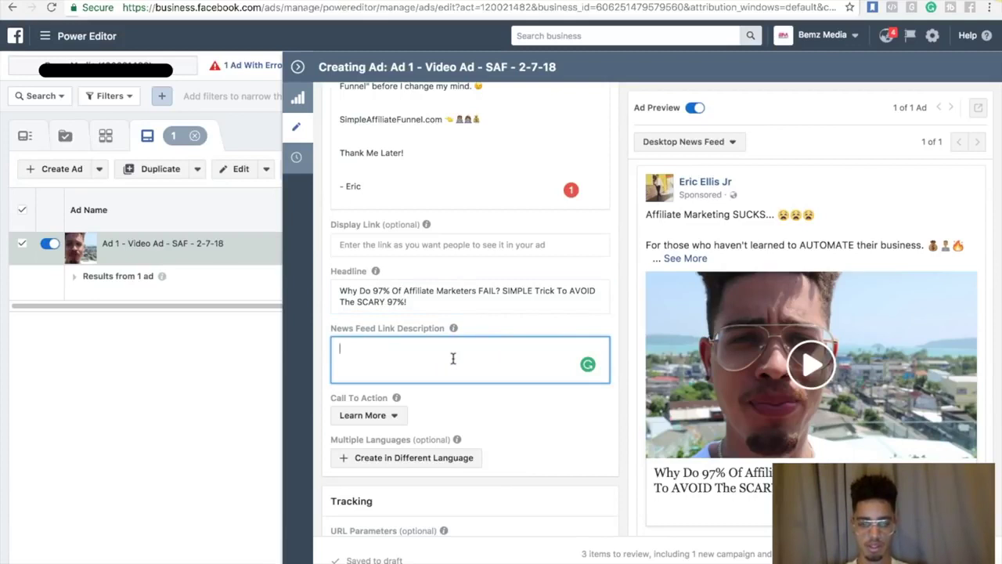
pyautogui.write('This SIMPLE Trick')
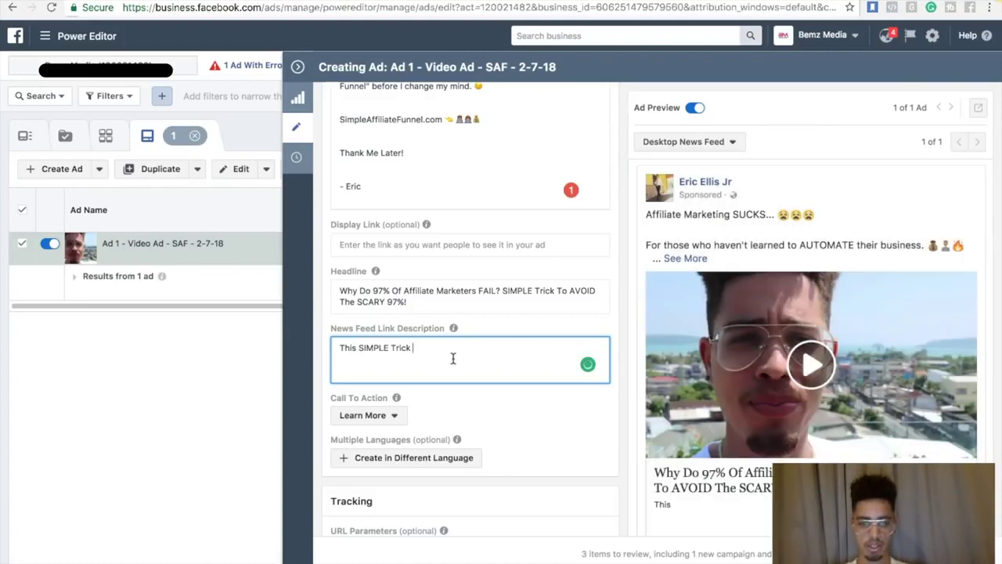
pyautogui.write('will')
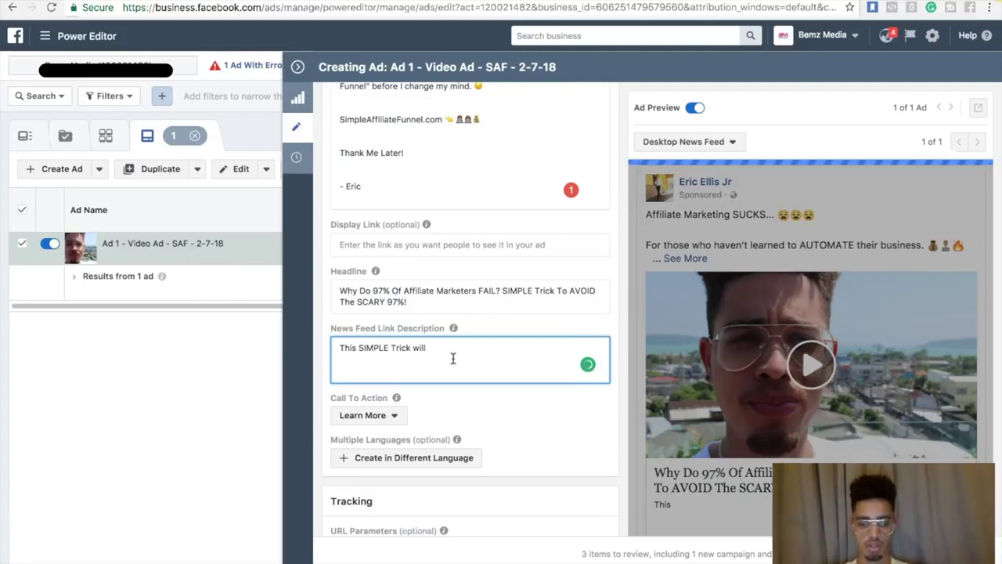
pyautogui.write(' completely ')
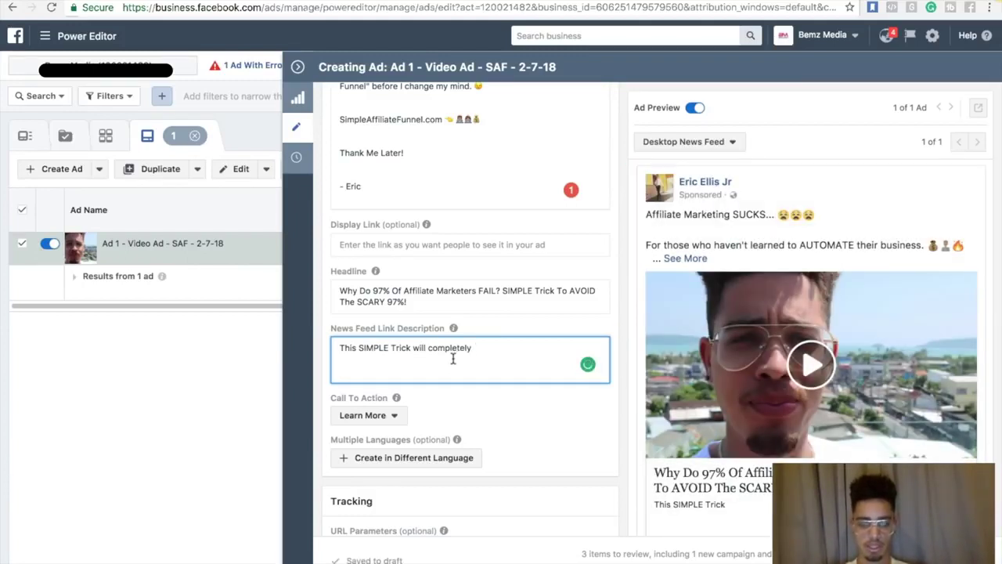
pyautogui.write('save your affiliate marketing b')
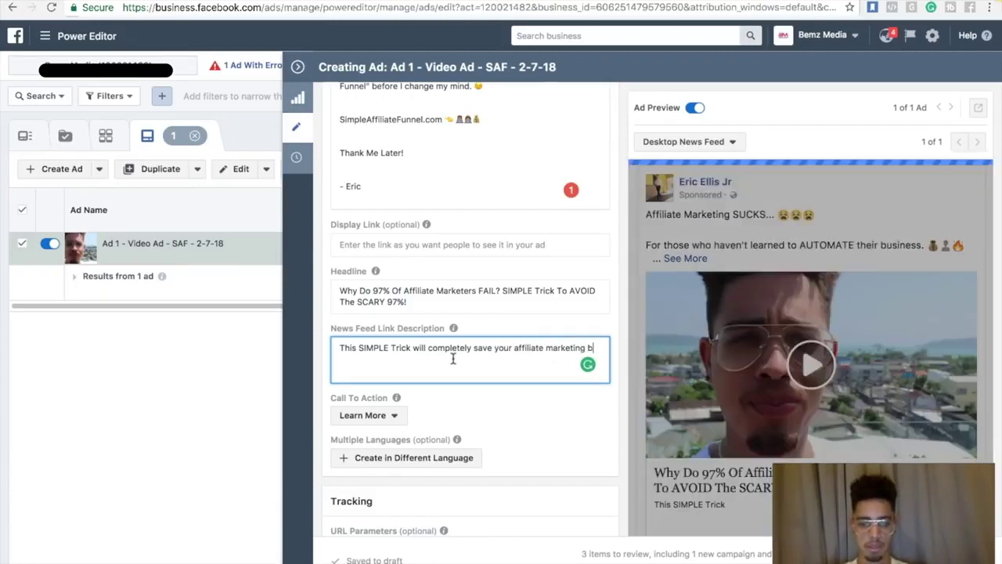
pyautogui.write('usiness! Automati')
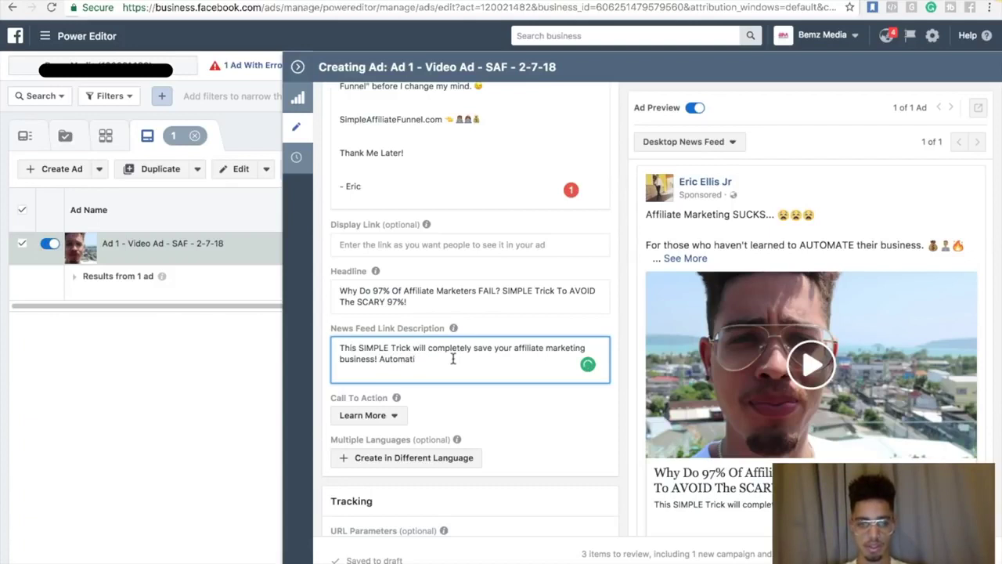
# Replace the partial word "Automati" with "This will help you put your affiliate marketing business on cruse control!" and try correcting "cruse" to "cruise"
pyautogui.press('BackSpace')
pyautogui.press('BackSpace')
pyautogui.press('BackSpace')
pyautogui.press('BackSpace')
pyautogui.press('BackSpace')
pyautogui.press('BackSpace')
pyautogui.press('BackSpace')
pyautogui.press('BackSpace')
pyautogui.write('This will help')
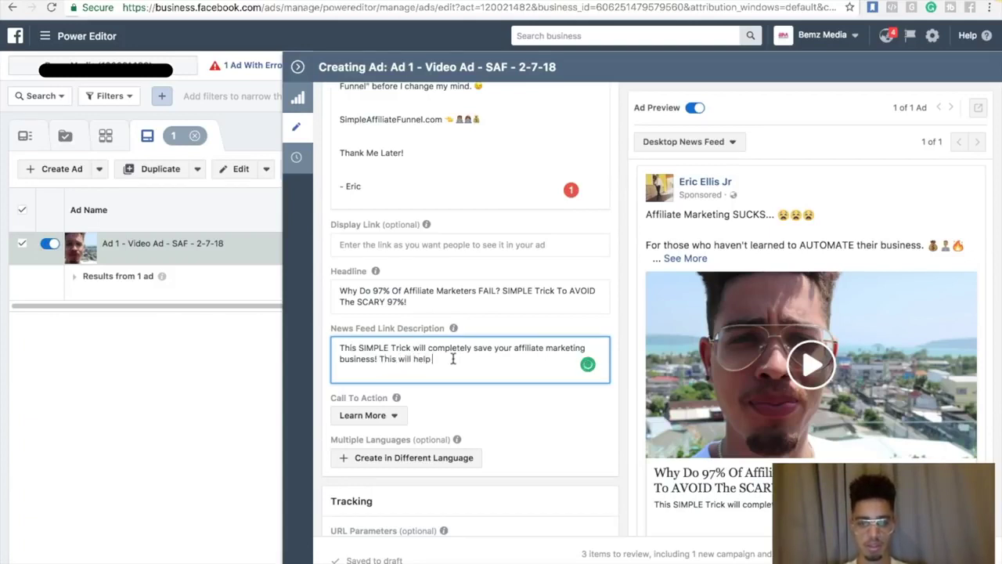
pyautogui.write(' you get your affi')
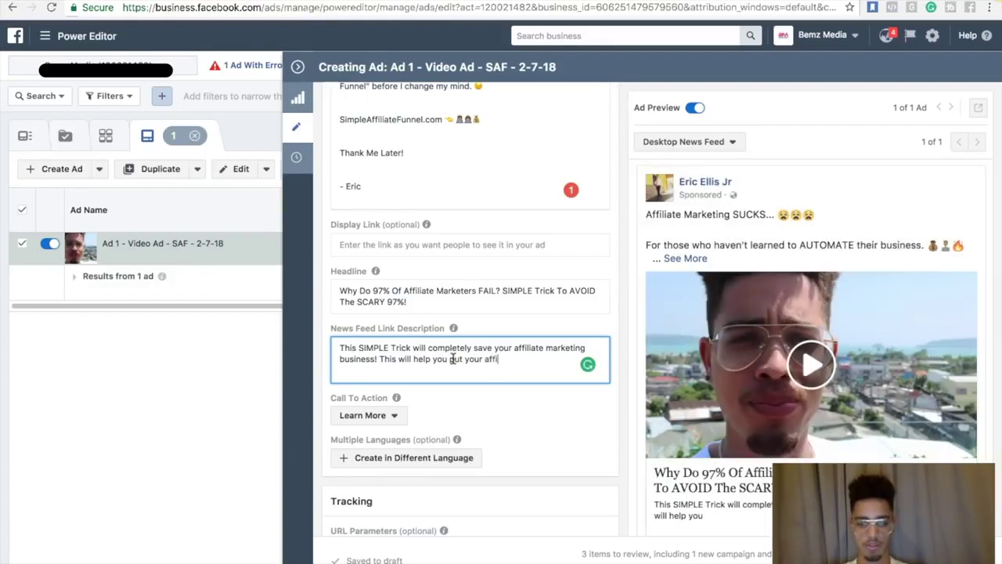
pyautogui.write('liate marketing business ')
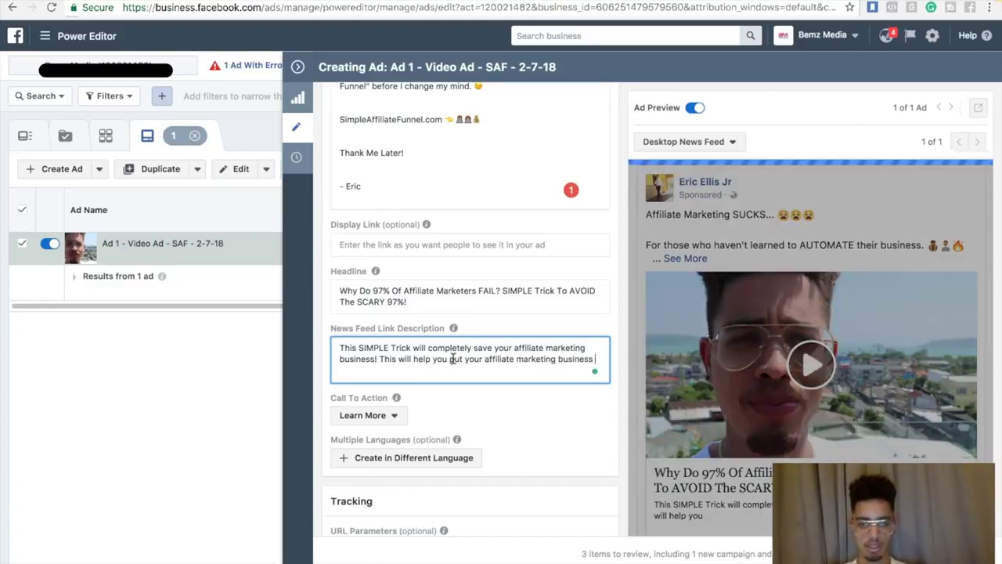
pyautogui.write('on cruse control!')
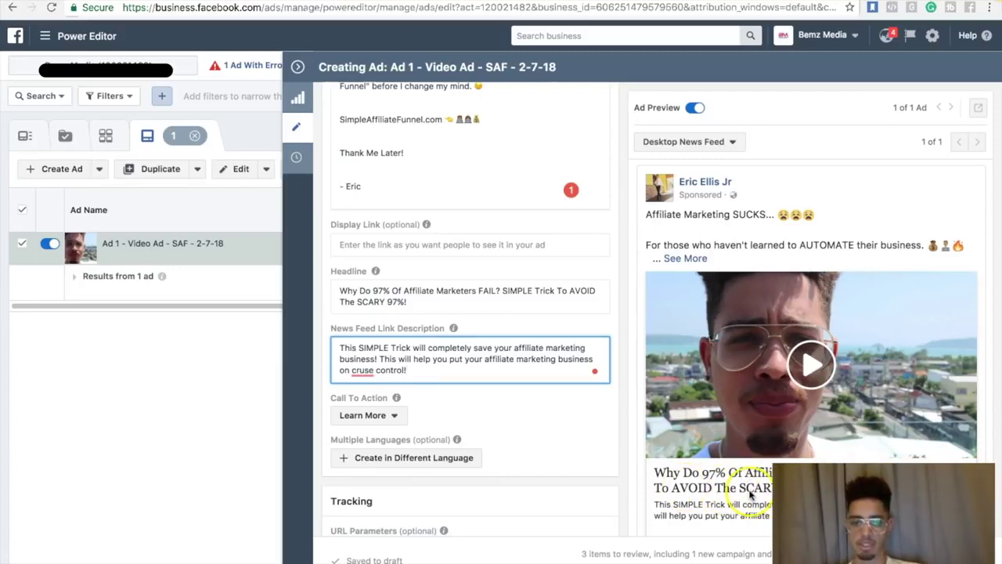
pyautogui.moveTo(361, 372)
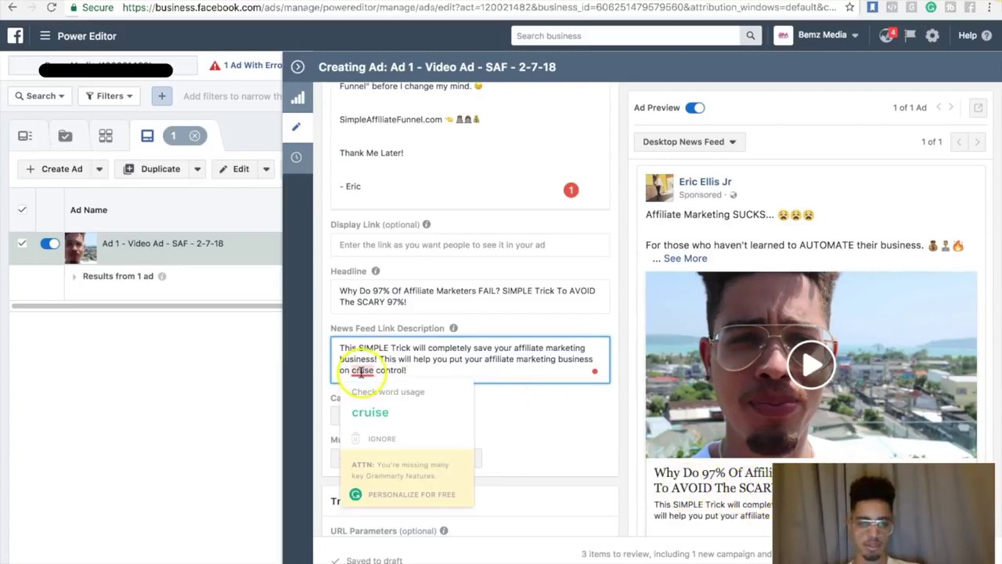
pyautogui.click(368, 408)
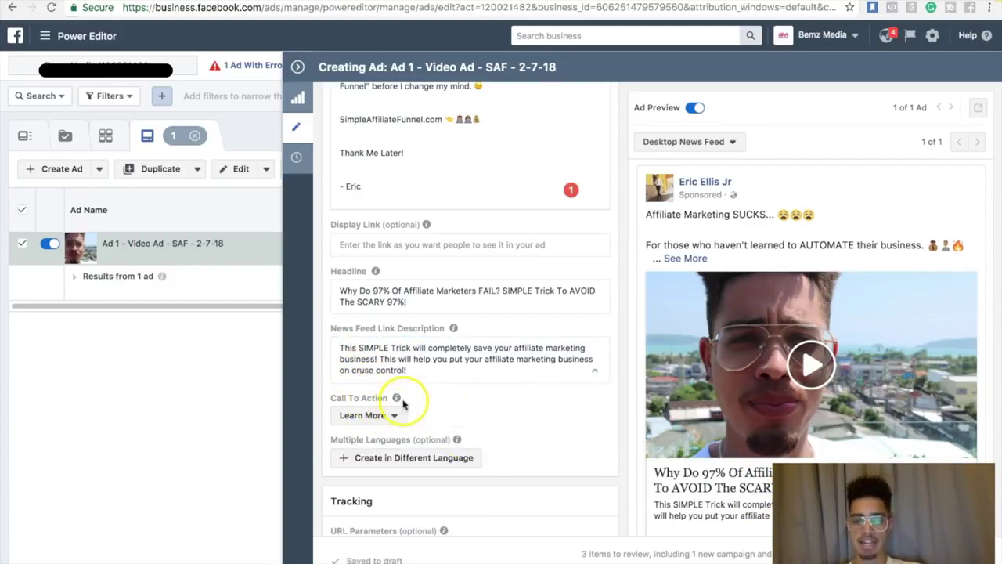
# Review the ad's main text from its closing lines back to its opening paragraphs alongside the ad preview
pyautogui.scroll(5, 469, 291)
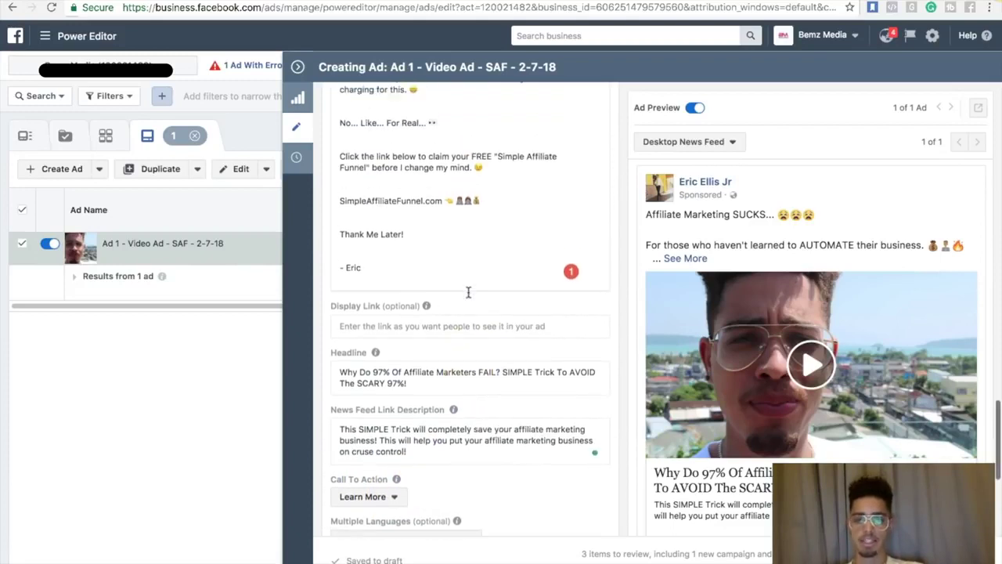
pyautogui.scroll(15, 468, 291)
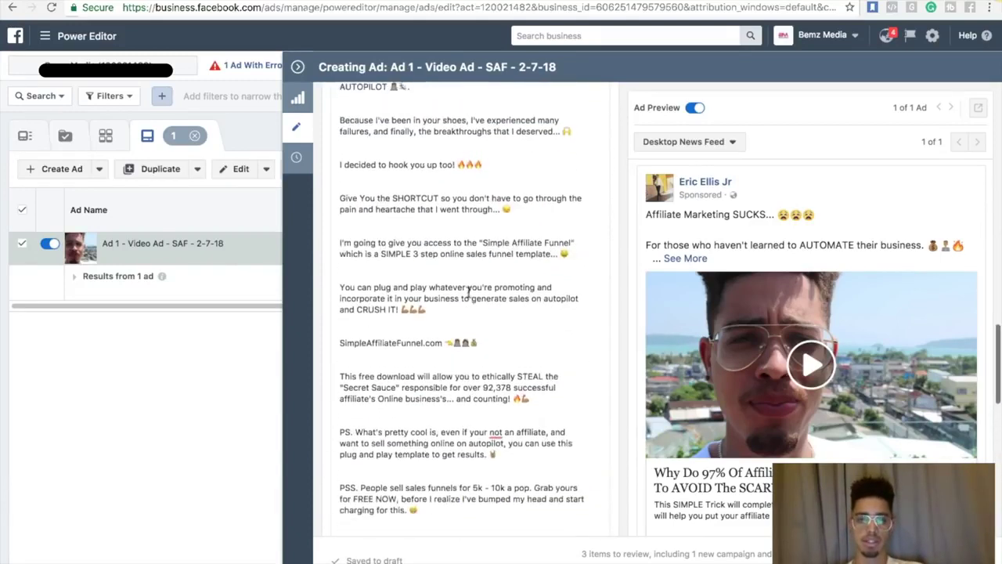
pyautogui.scroll(8, 468, 292)
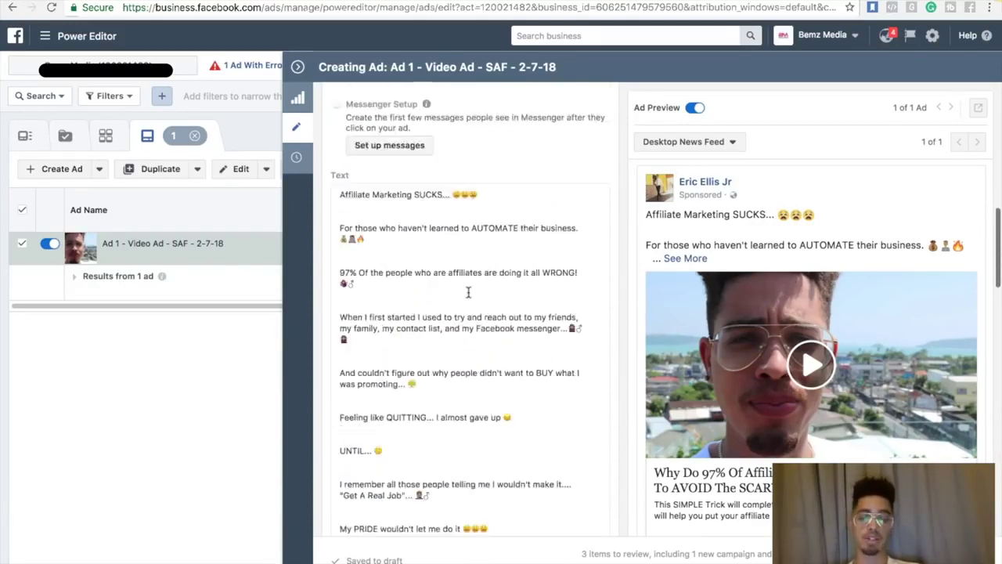
pyautogui.scroll(-3, 473, 401)
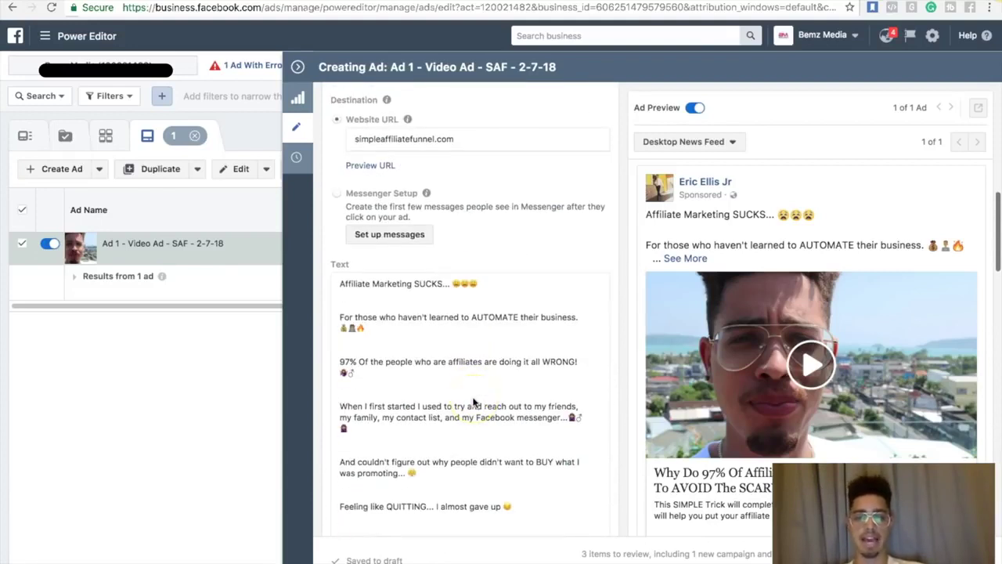
pyautogui.click(451, 349)
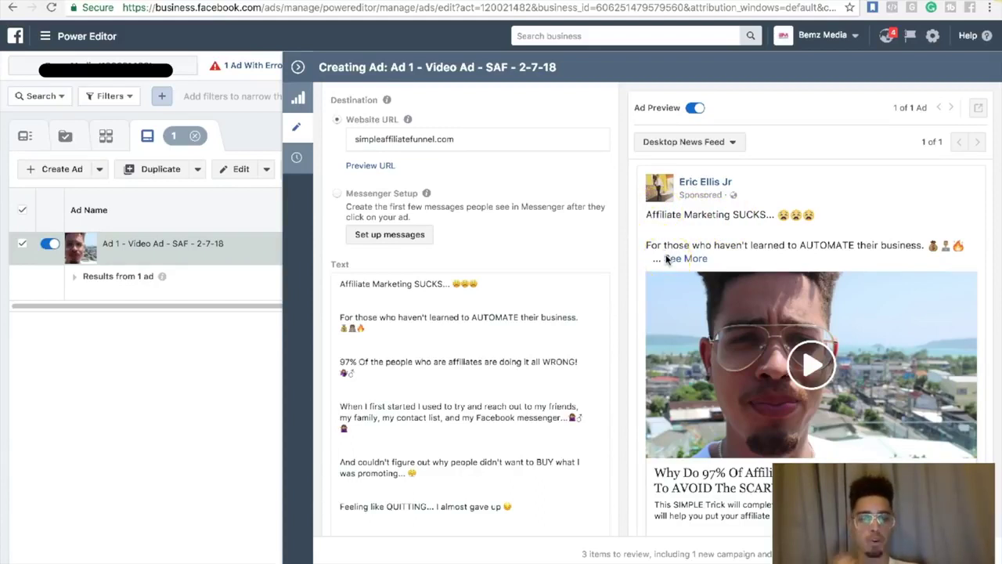
pyautogui.scroll(-1, 523, 320)
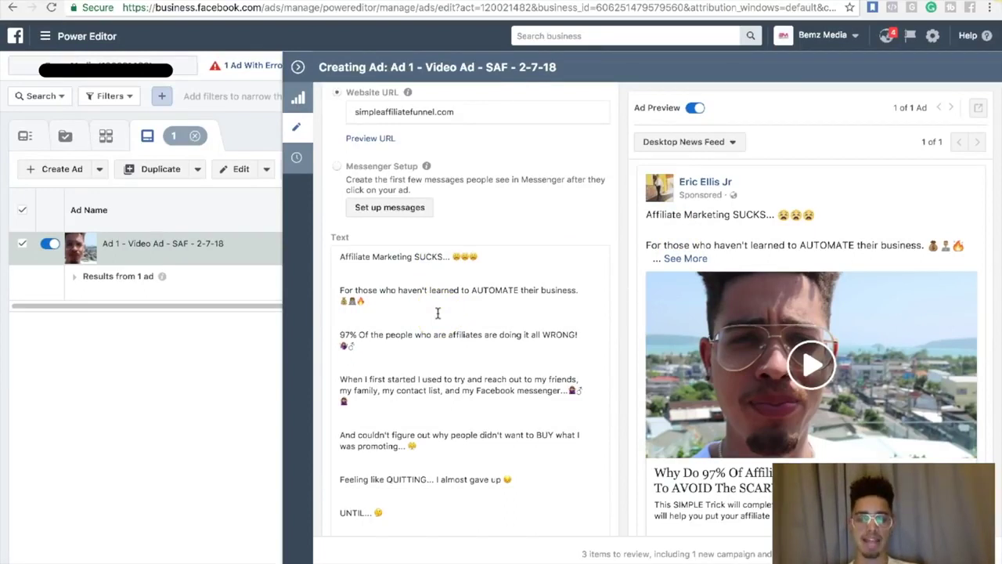
pyautogui.scroll(-1, 438, 314)
pyautogui.click(362, 292)
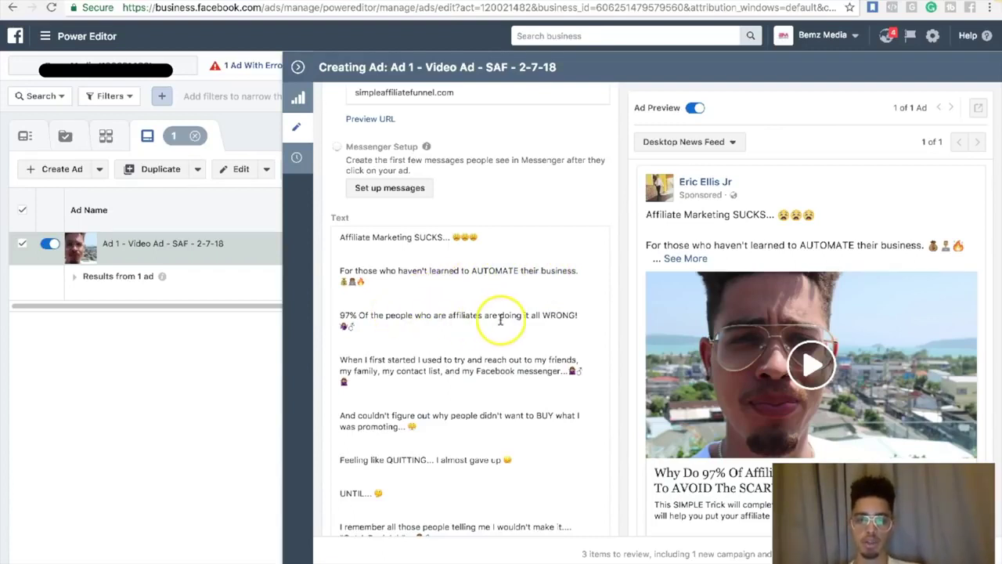
pyautogui.scroll(-1, 482, 338)
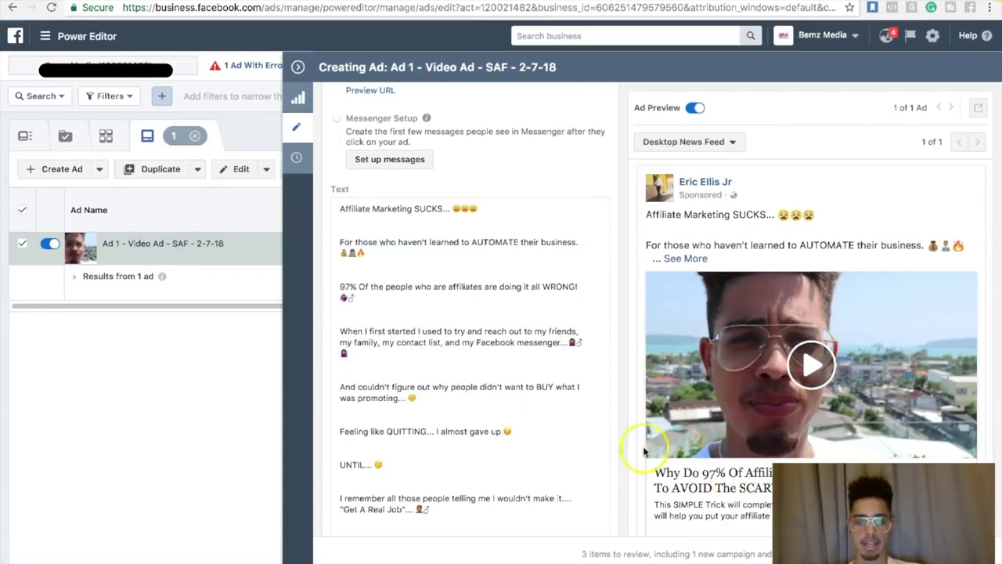
# Insert "Affiliate Marketing" after "When I first started" in the ad's main text
pyautogui.click(416, 330)
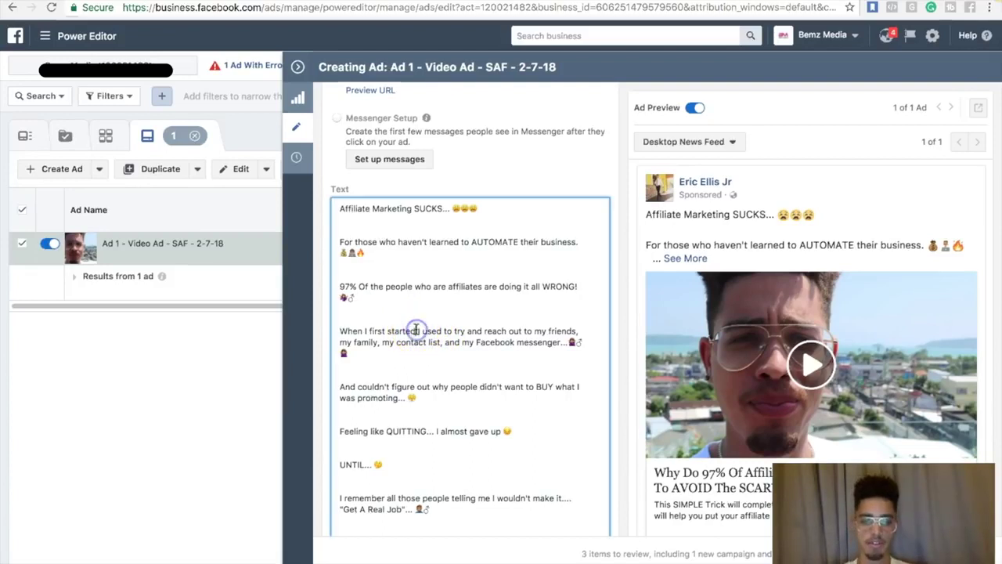
pyautogui.write(',')
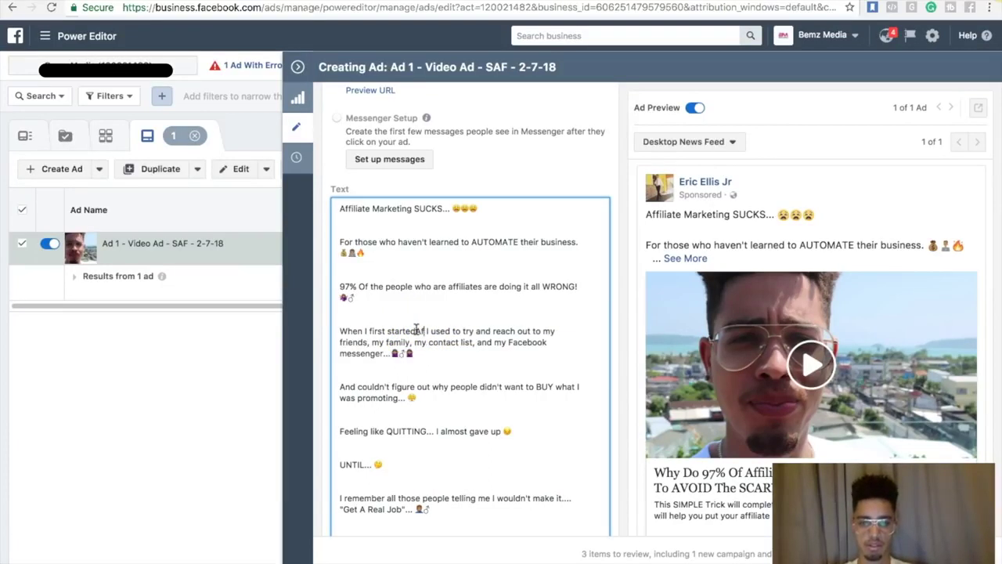
pyautogui.write(' Affiliate')
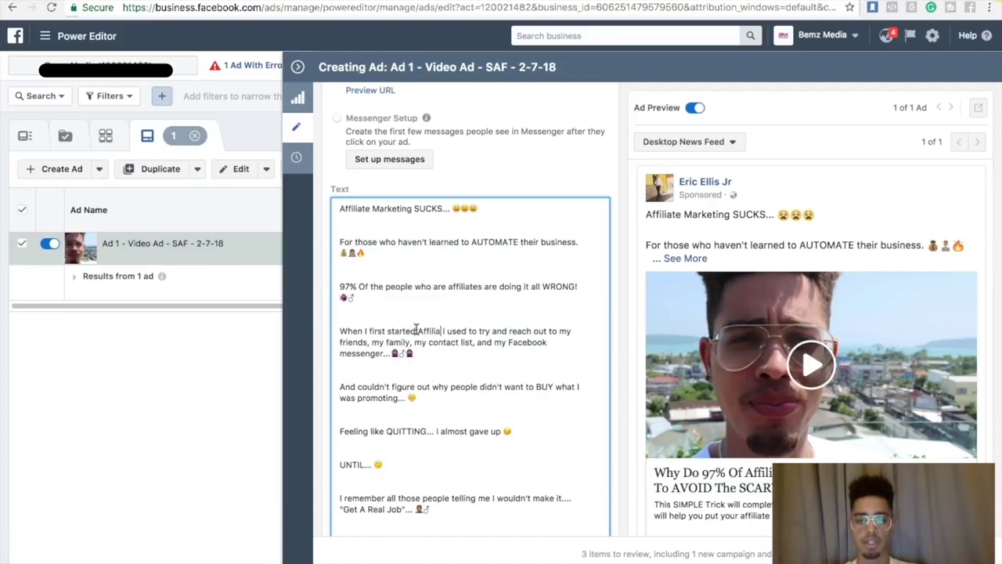
pyautogui.write('Marketing')
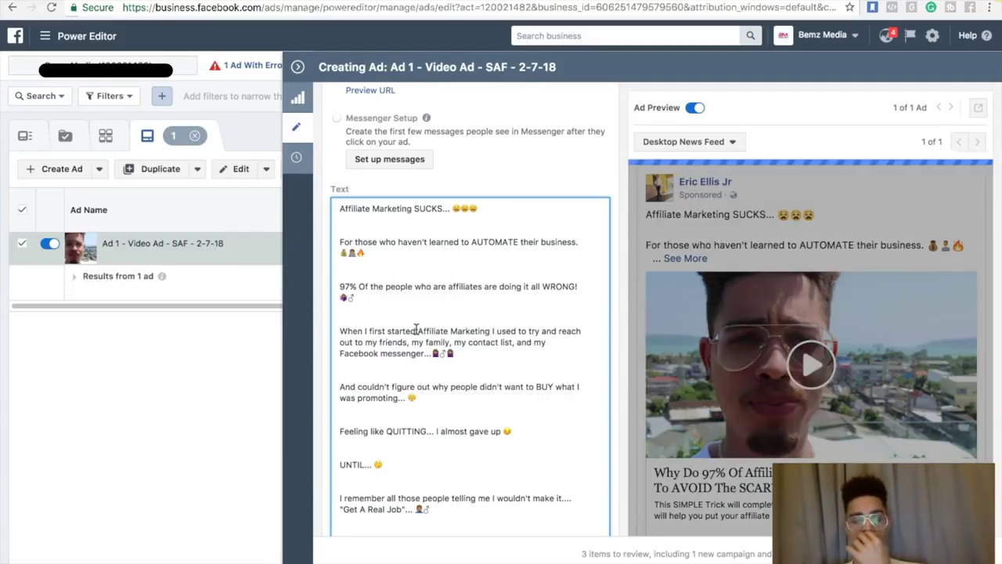
# Insert "Everyone on" before "my Facebook messenger" in the paragraph about reaching out to friends and family
pyautogui.scroll(-3, 462, 391)
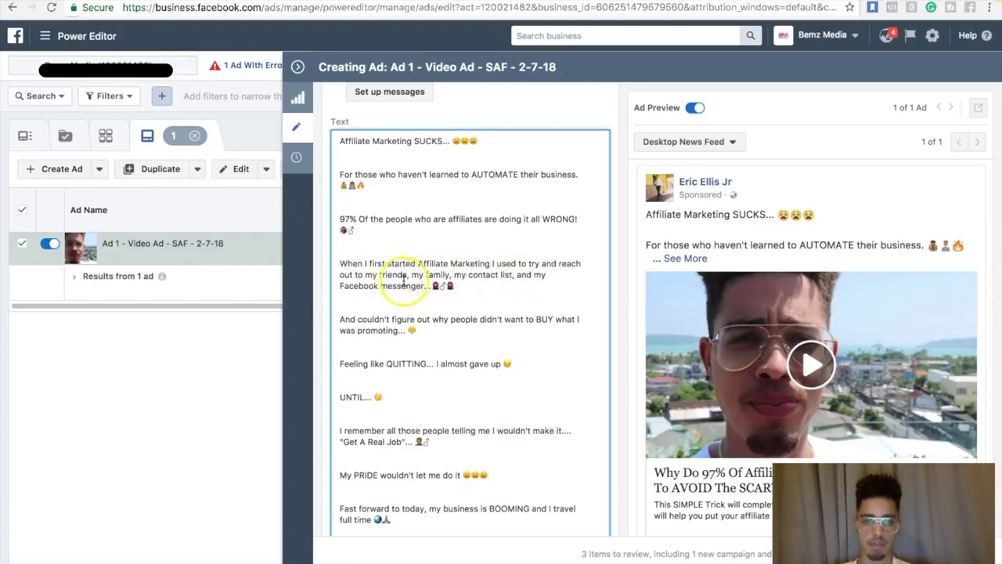
pyautogui.click(491, 266)
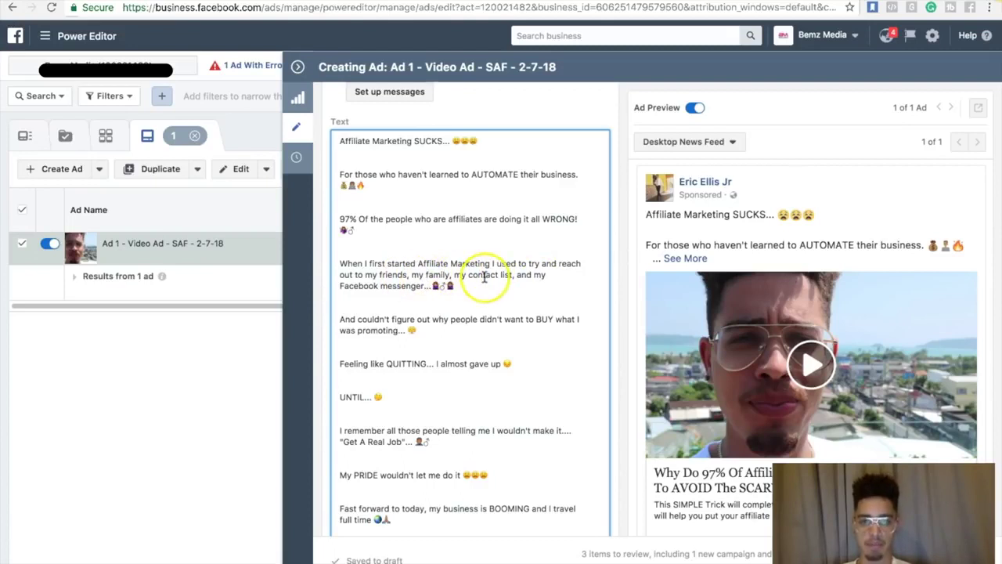
pyautogui.click(533, 274)
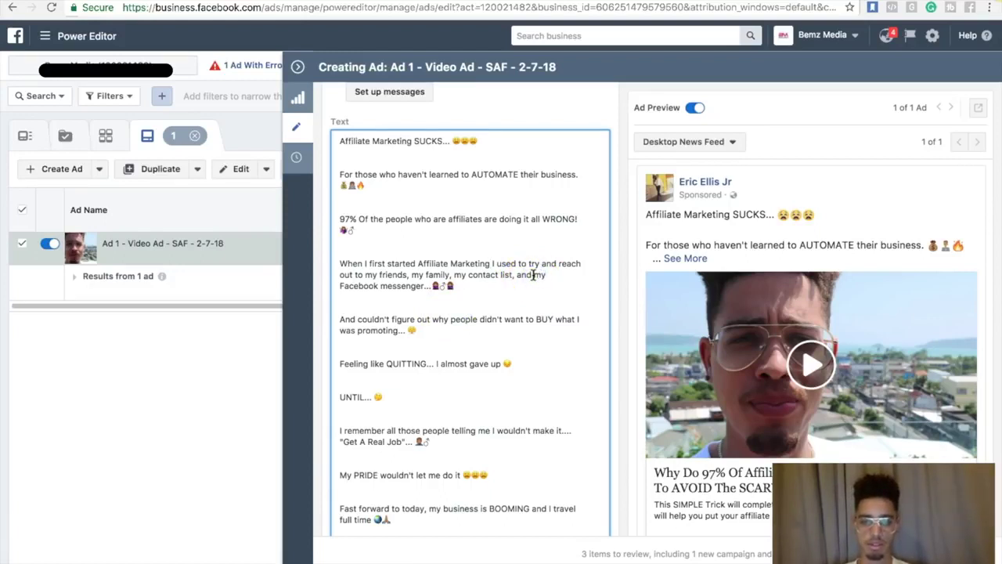
pyautogui.write('Everyone on')
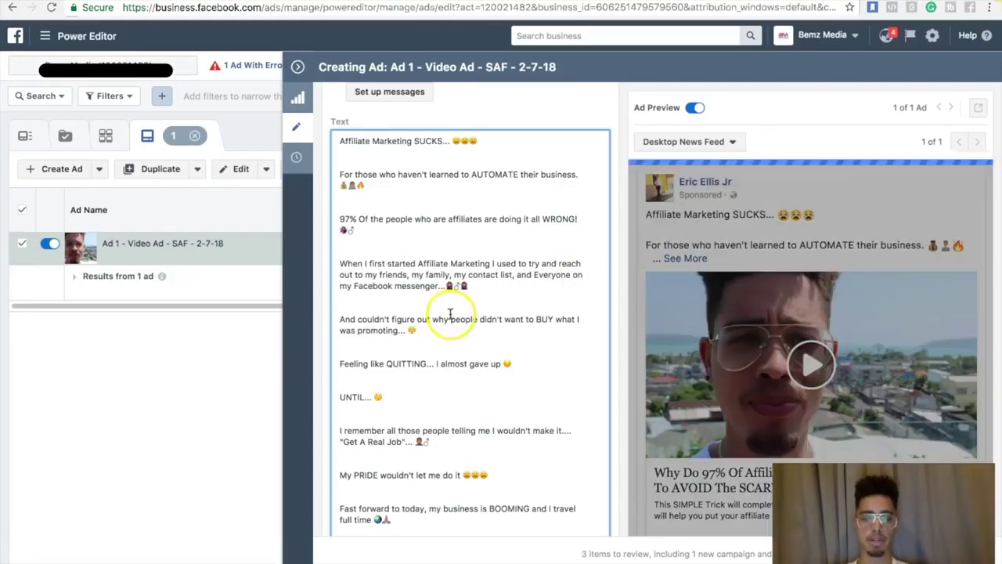
# Replace "And" with "I" at the start of the sentence "couldn't figure out why people didn't want to BUY"
pyautogui.click(354, 318)
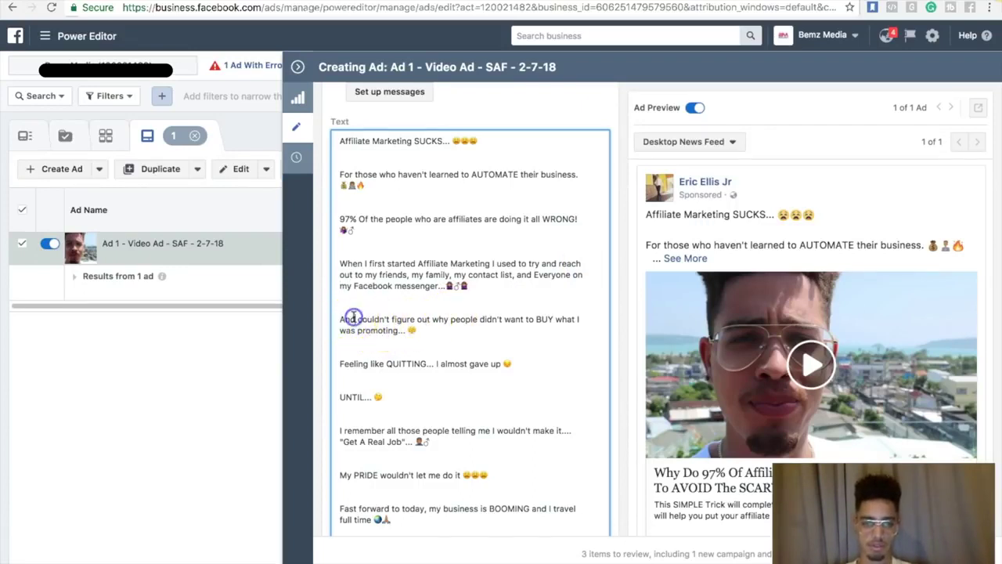
pyautogui.press('BackSpace')
pyautogui.press('BackSpace')
pyautogui.press('BackSpace')
pyautogui.write('I')
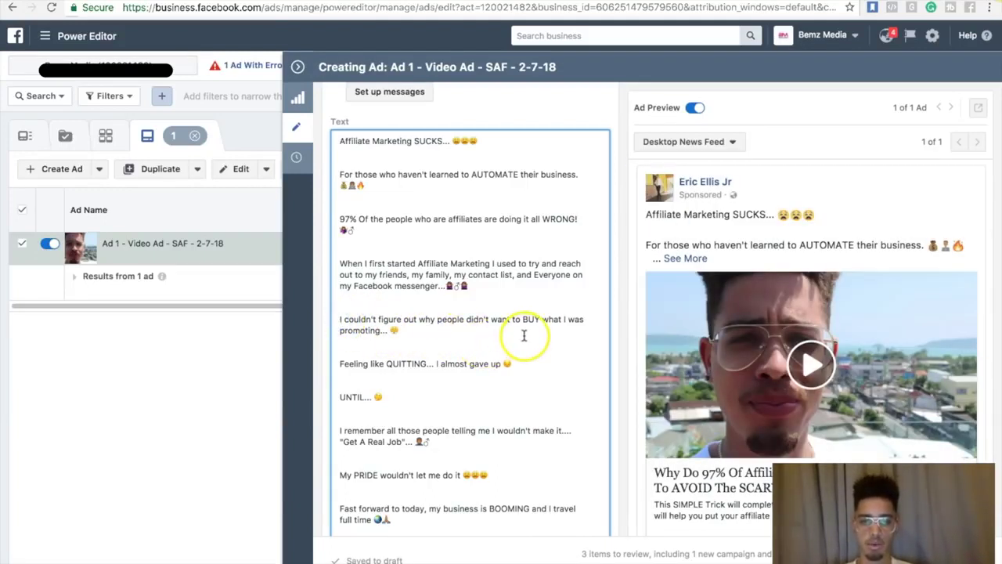
# Put "How..." on its own line and separate it with blank lines from "Because I have learned a skill set"
pyautogui.scroll(-2, 402, 385)
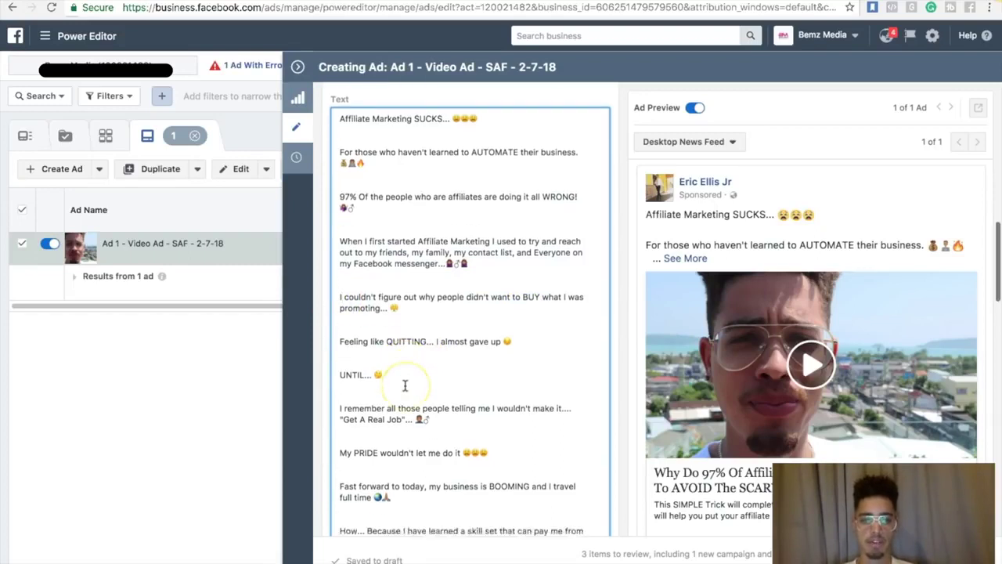
pyautogui.scroll(-2, 447, 368)
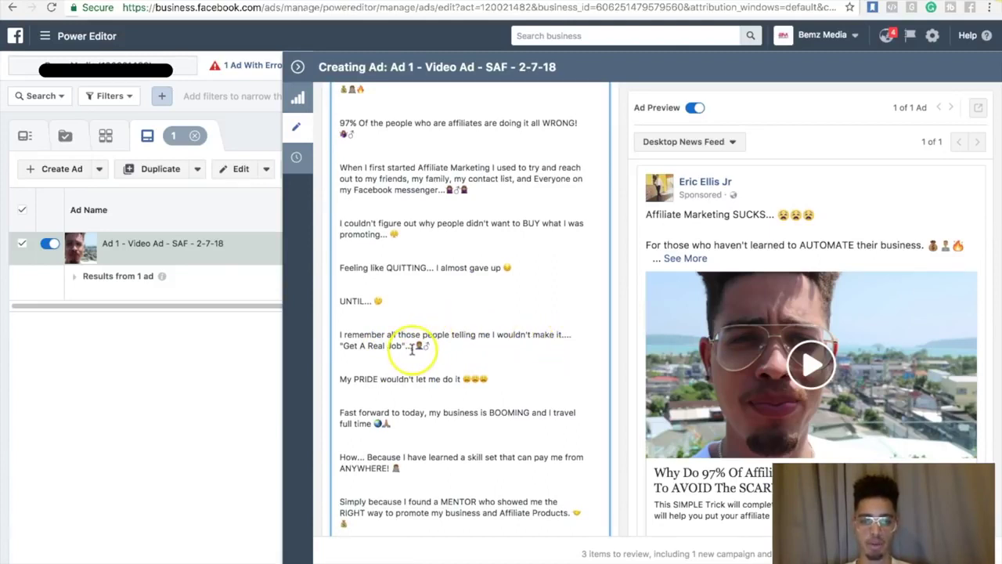
pyautogui.scroll(-4, 423, 346)
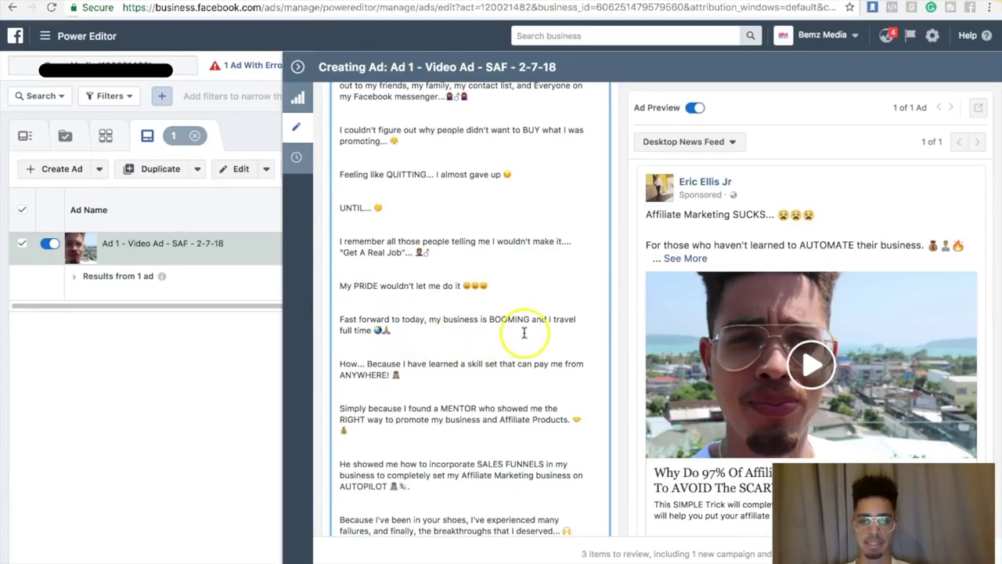
pyautogui.scroll(-1, 459, 347)
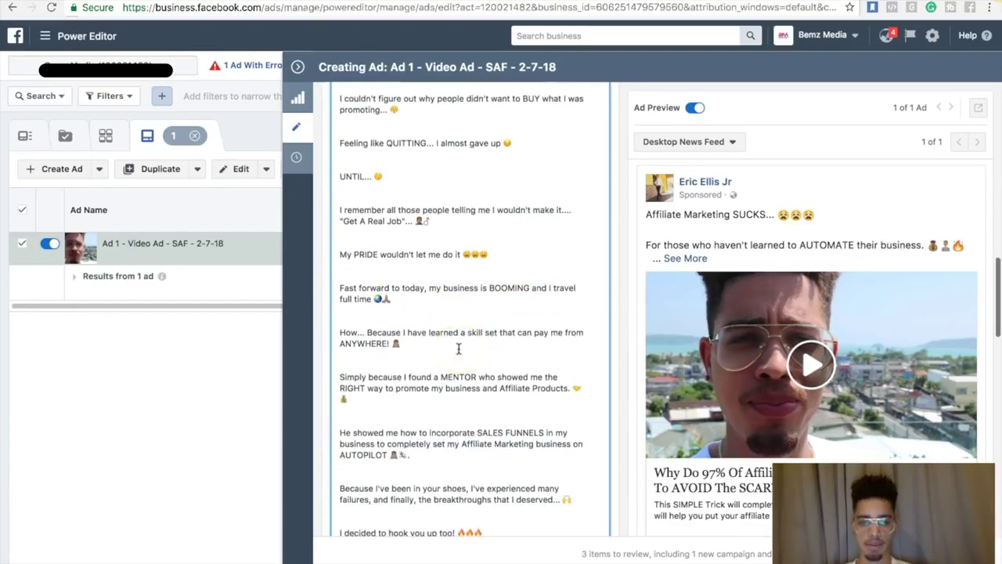
pyautogui.click(366, 332)
pyautogui.press('Return')
pyautogui.press('Return')
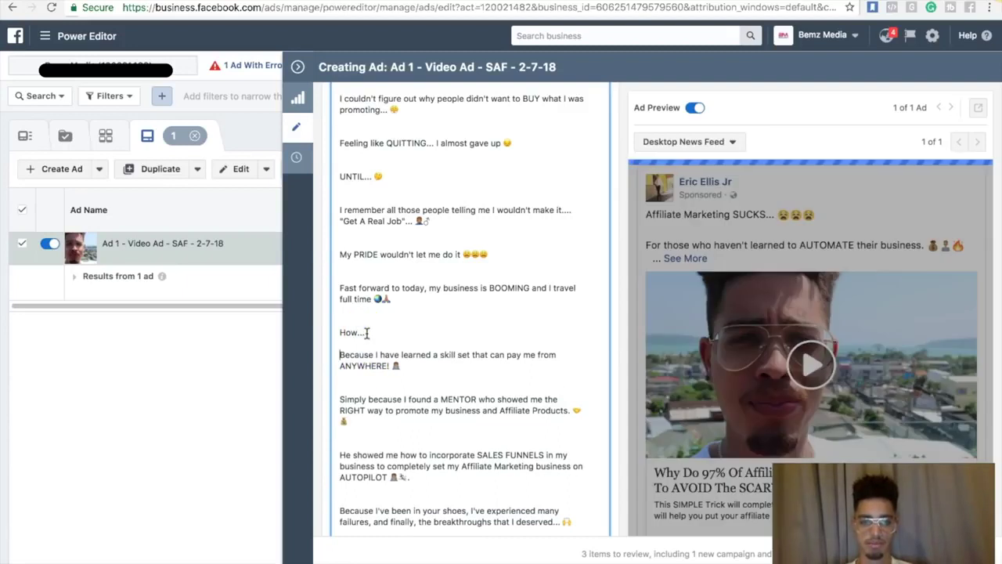
pyautogui.click(343, 382)
pyautogui.click(335, 377)
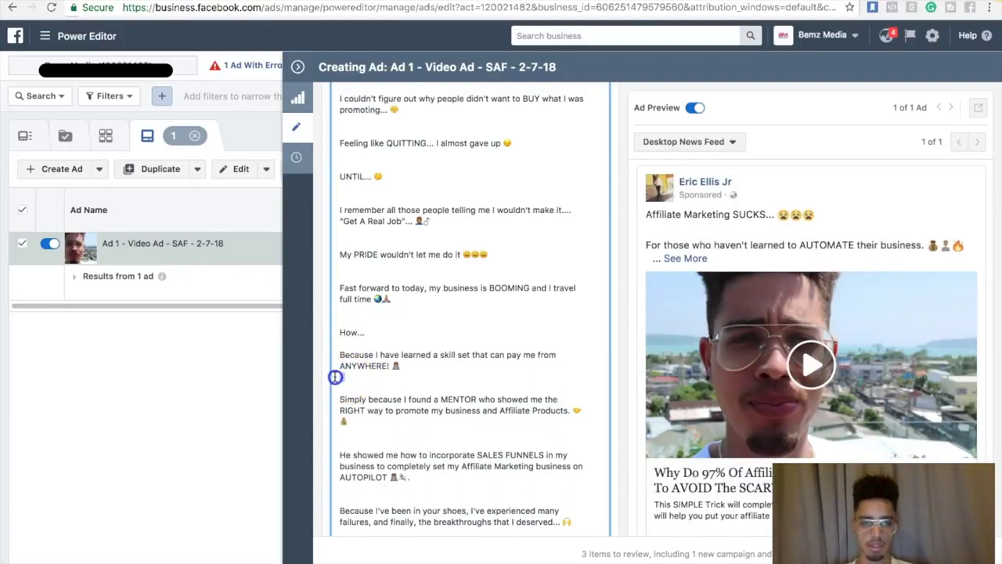
pyautogui.doubleClick(335, 377)
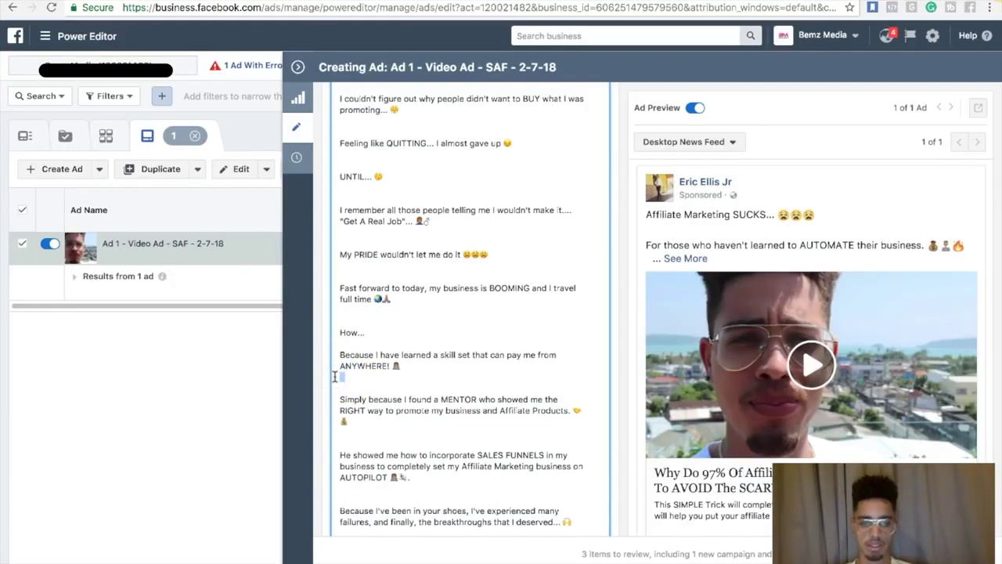
pyautogui.click(357, 342)
pyautogui.press('Return')
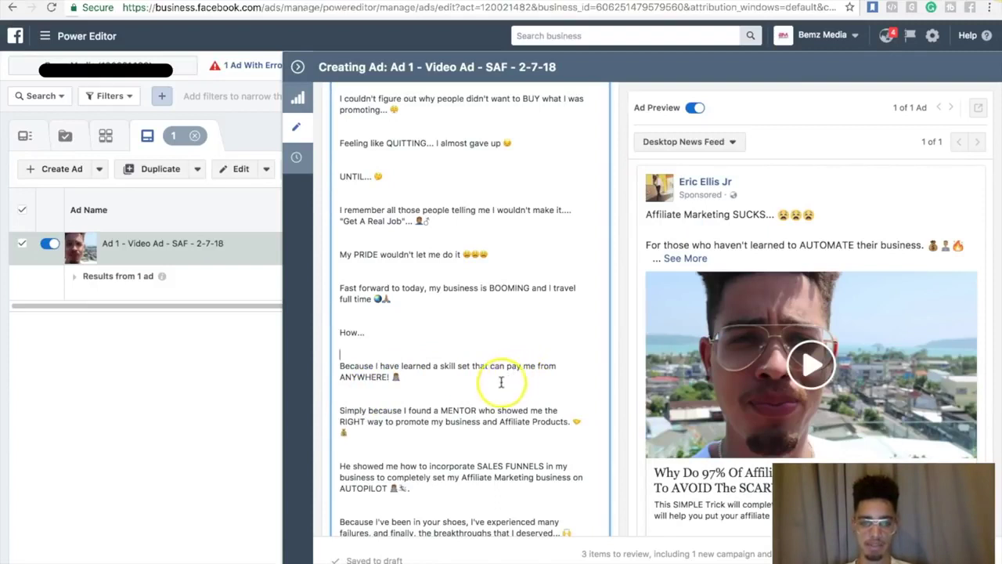
# Insert "have achieved" before "the breakthroughs that I deserved" and accept the suggested comma after "finally"
pyautogui.scroll(-1, 448, 420)
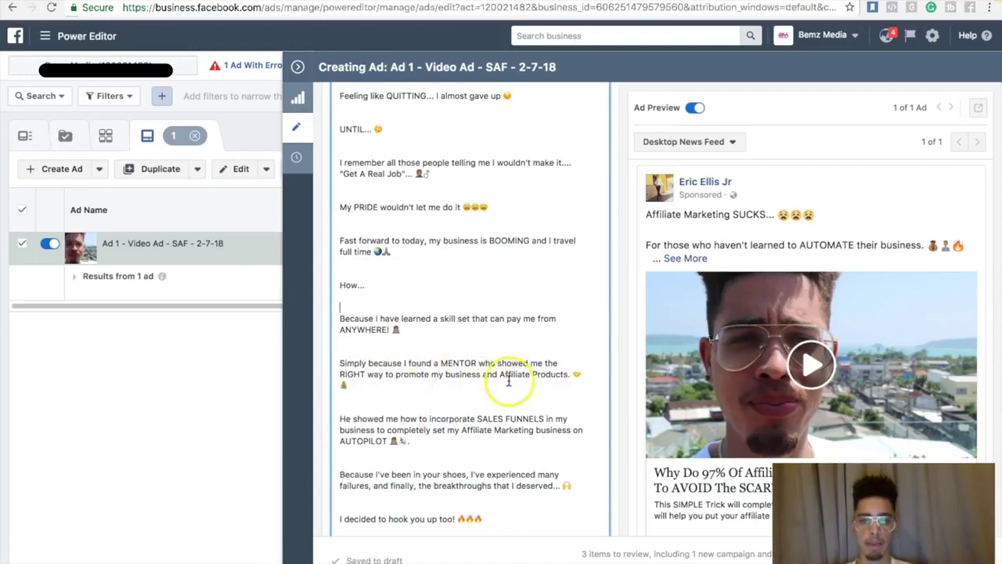
pyautogui.scroll(-2, 540, 384)
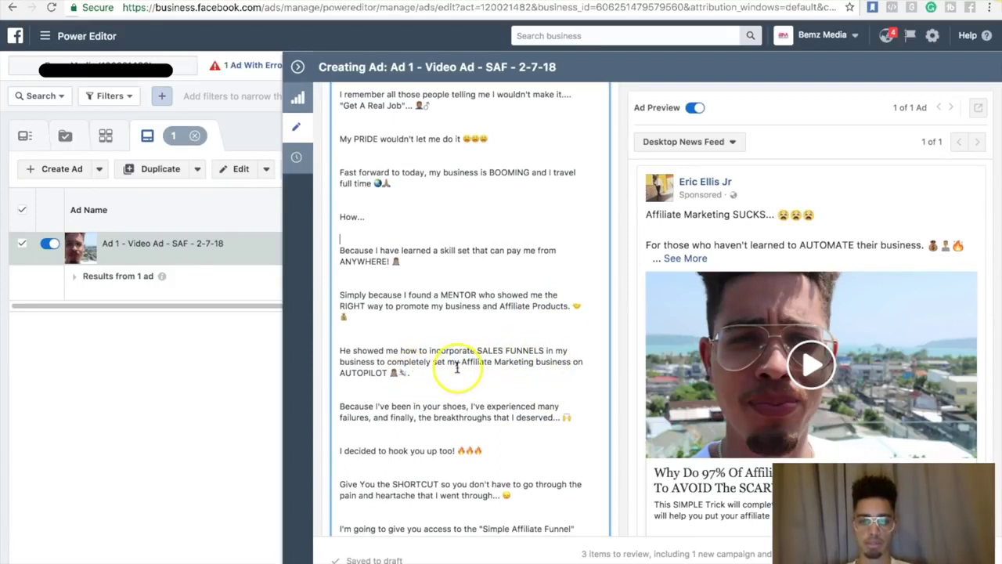
pyautogui.scroll(-1, 421, 390)
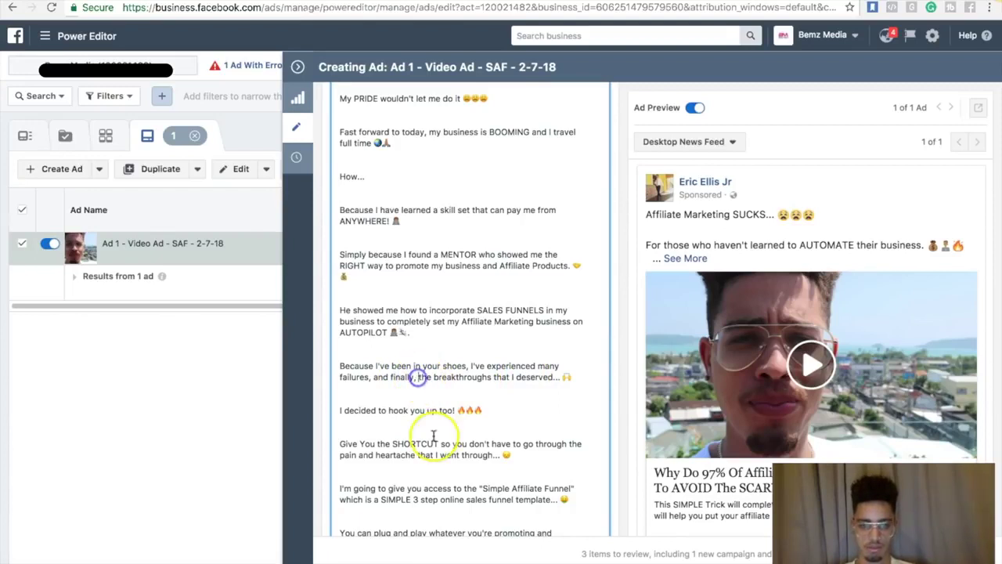
pyautogui.press('BackSpace')
pyautogui.press('BackSpace')
pyautogui.write('had')
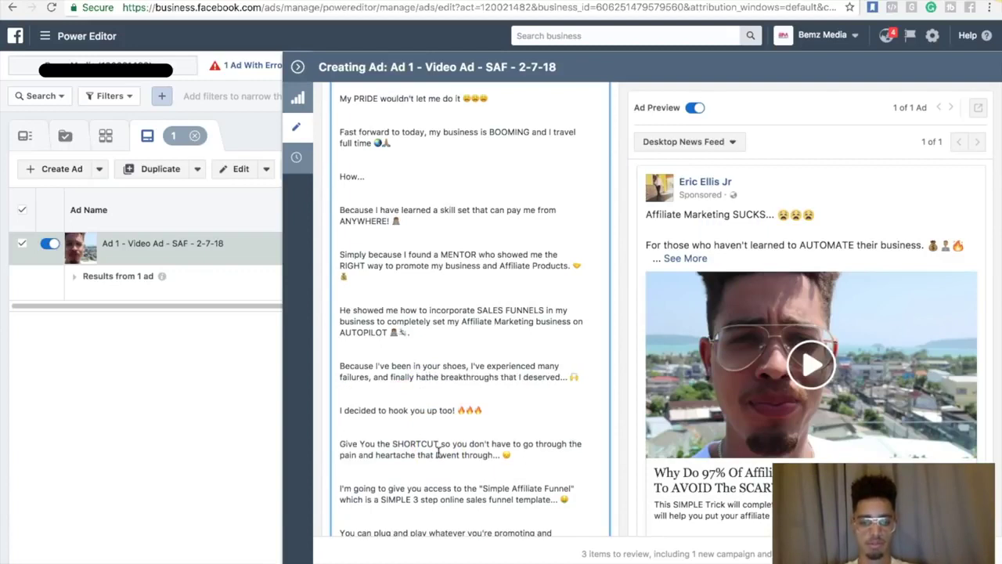
pyautogui.write('ve achi')
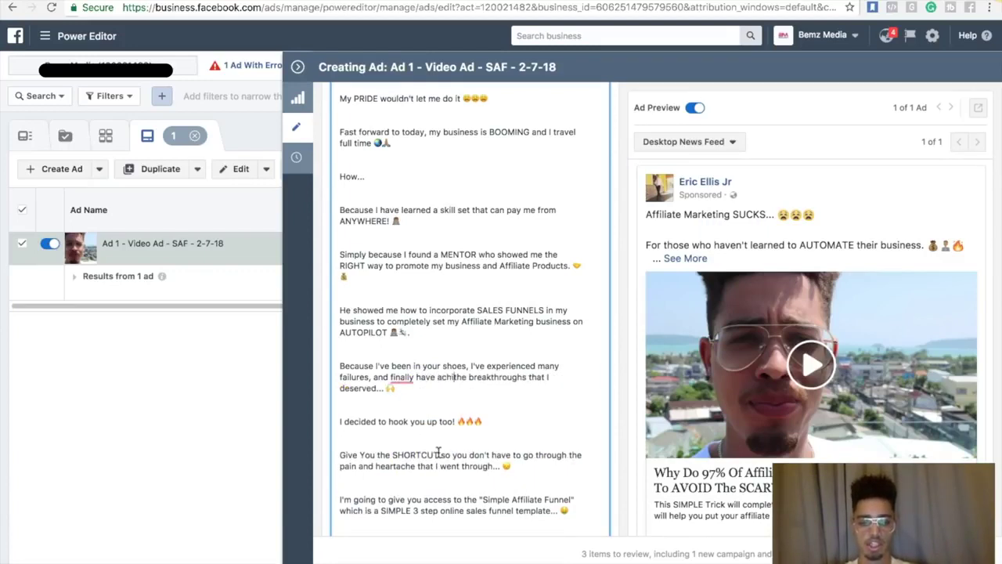
pyautogui.write('eved')
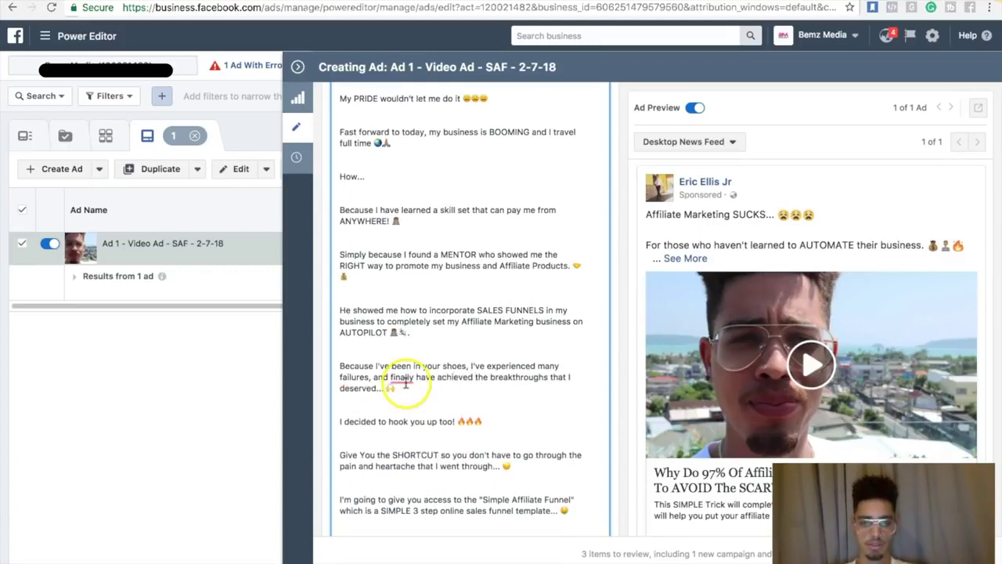
pyautogui.moveTo(410, 378)
pyautogui.click(414, 409)
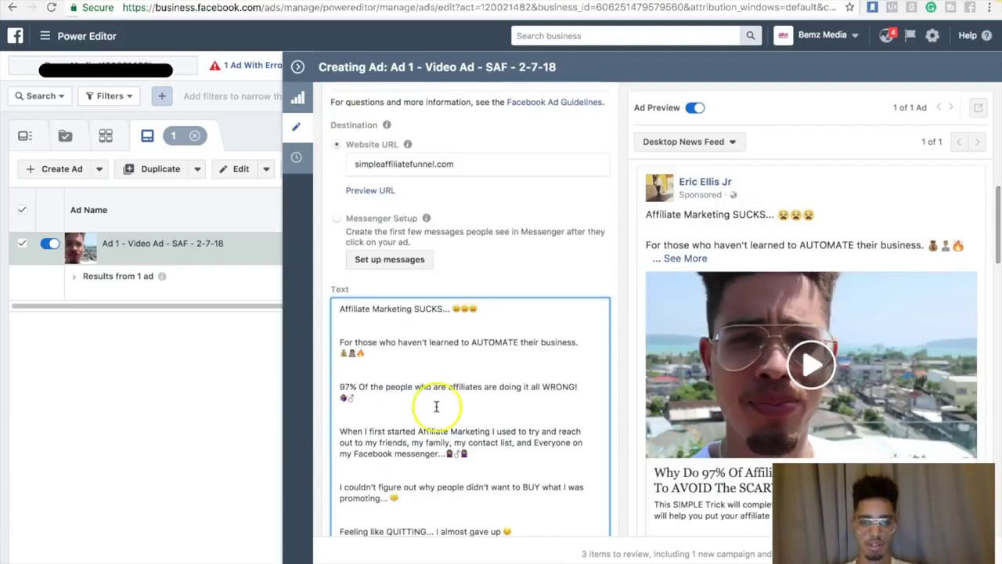
# Review the ad's main text from its opening lines through to the PS paragraph
pyautogui.scroll(-1, 443, 419)
pyautogui.scroll(-2, 443, 438)
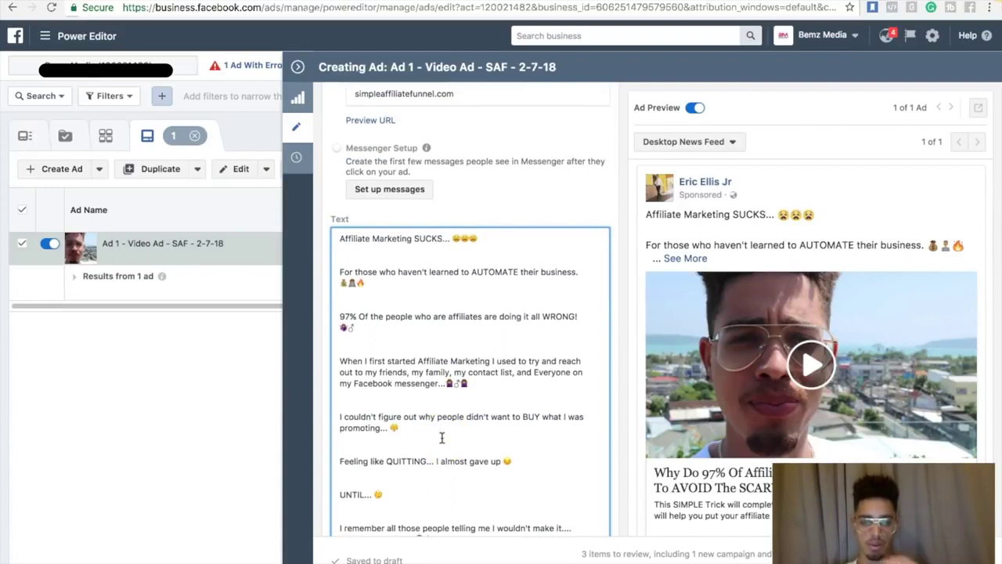
pyautogui.scroll(-12, 442, 438)
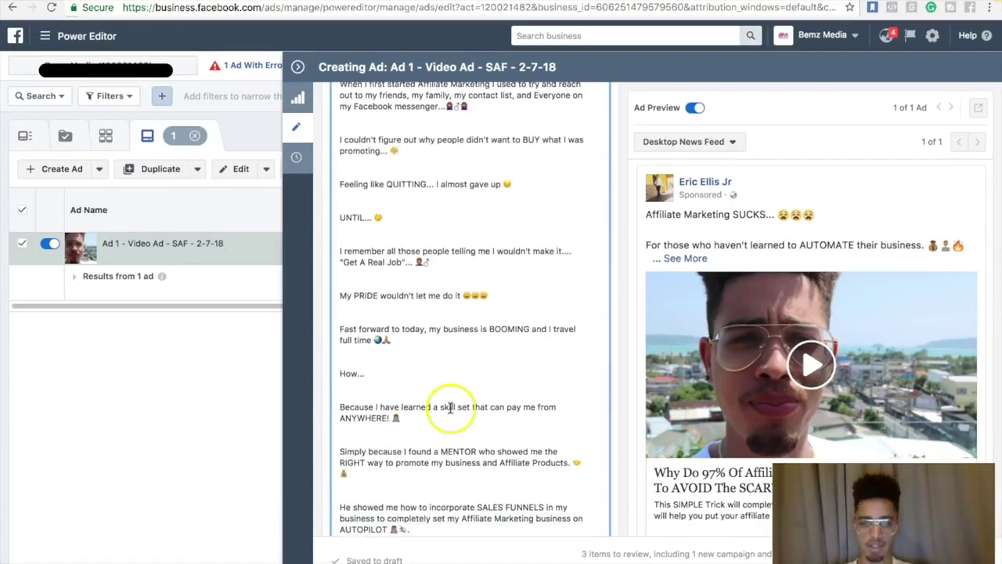
pyautogui.scroll(-8, 450, 406)
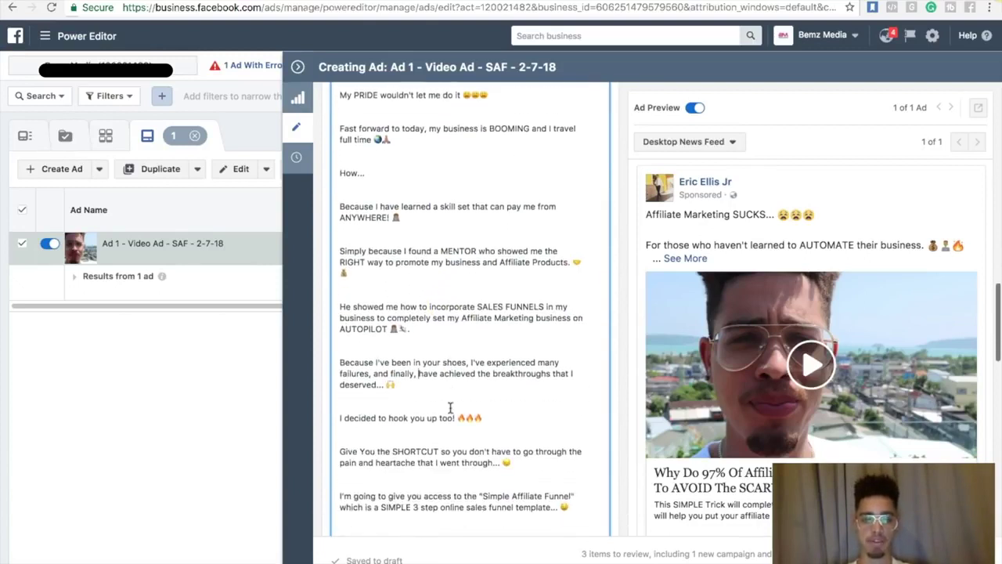
pyautogui.scroll(-2, 450, 407)
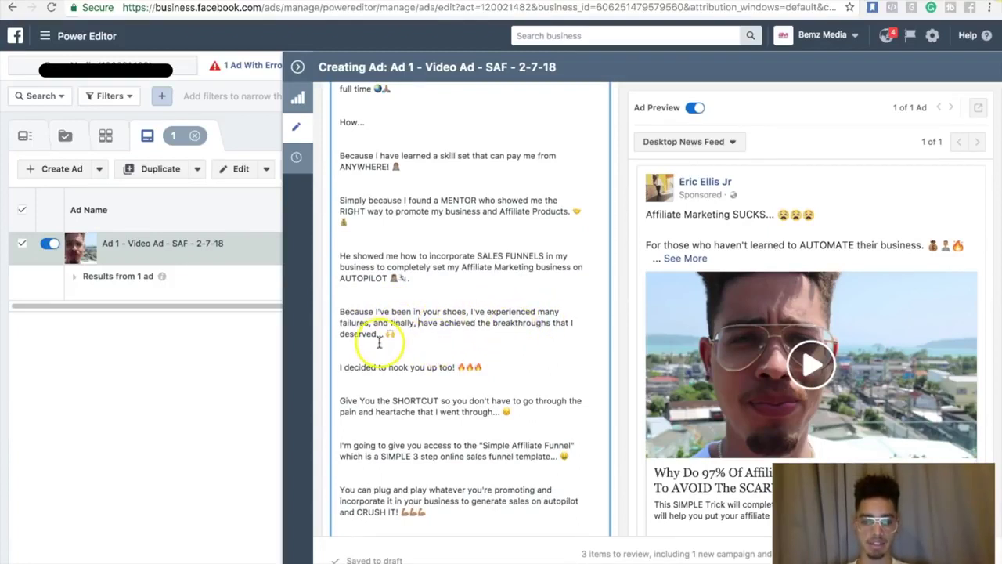
pyautogui.scroll(-1, 380, 342)
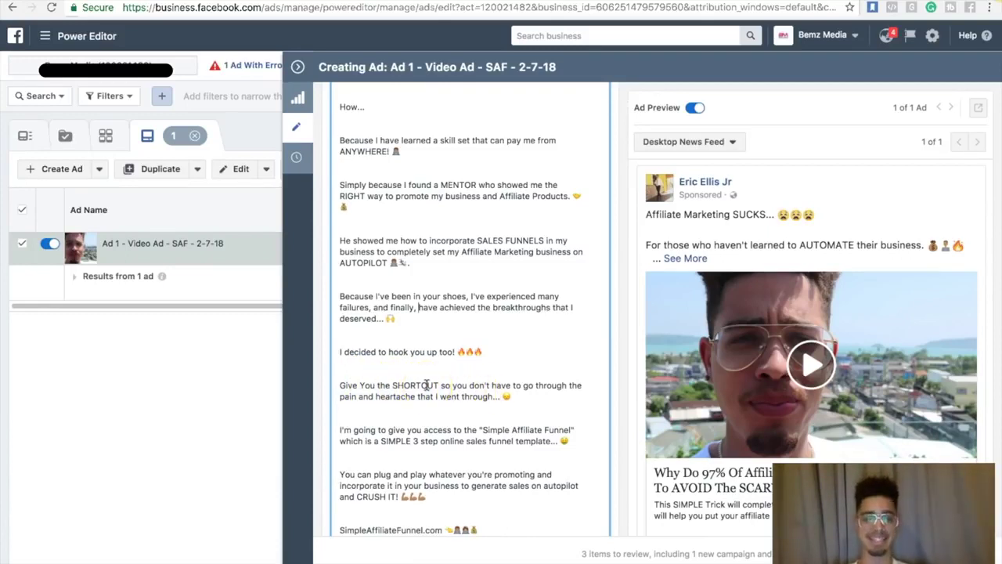
pyautogui.scroll(-1, 430, 385)
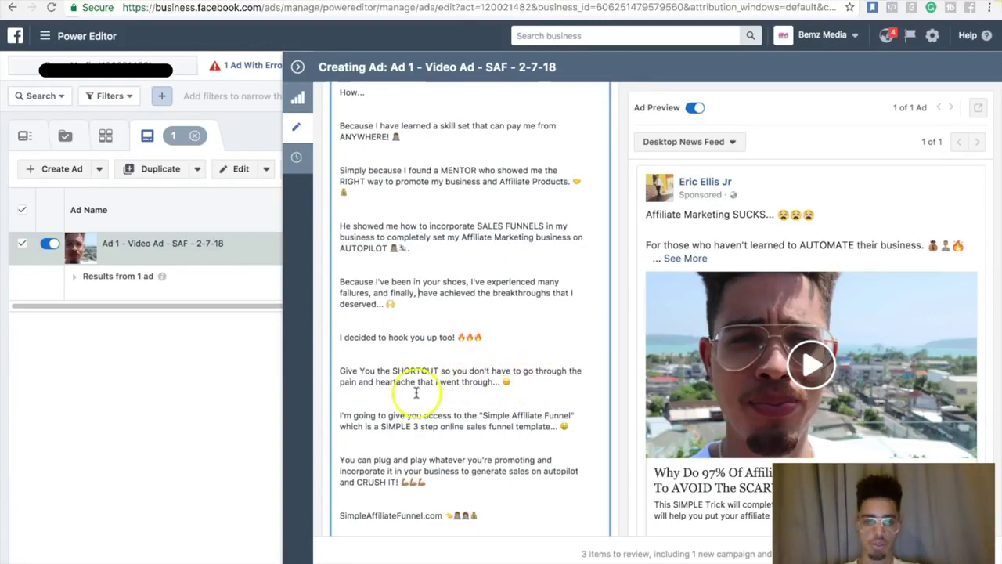
pyautogui.scroll(-1, 482, 395)
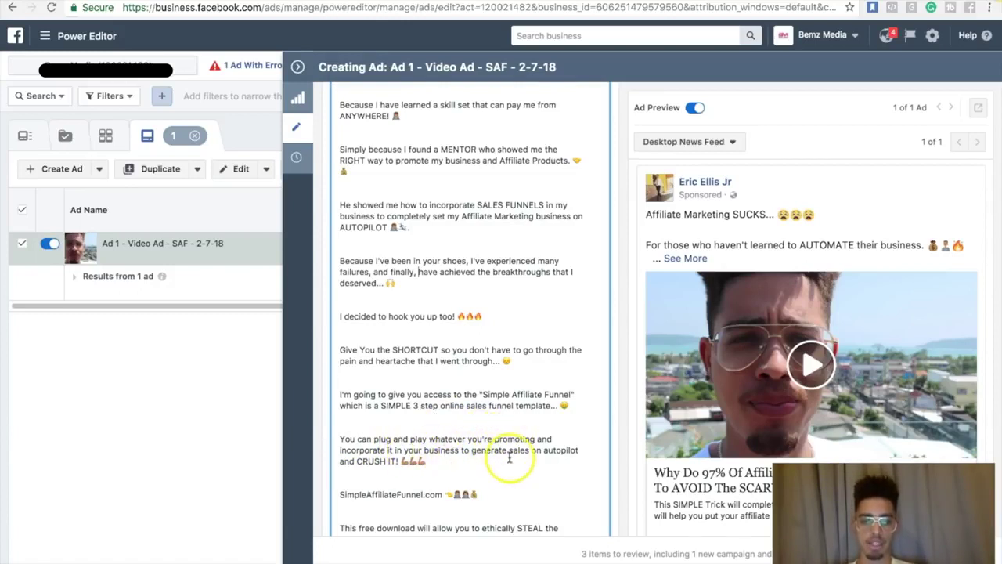
pyautogui.scroll(-2, 381, 477)
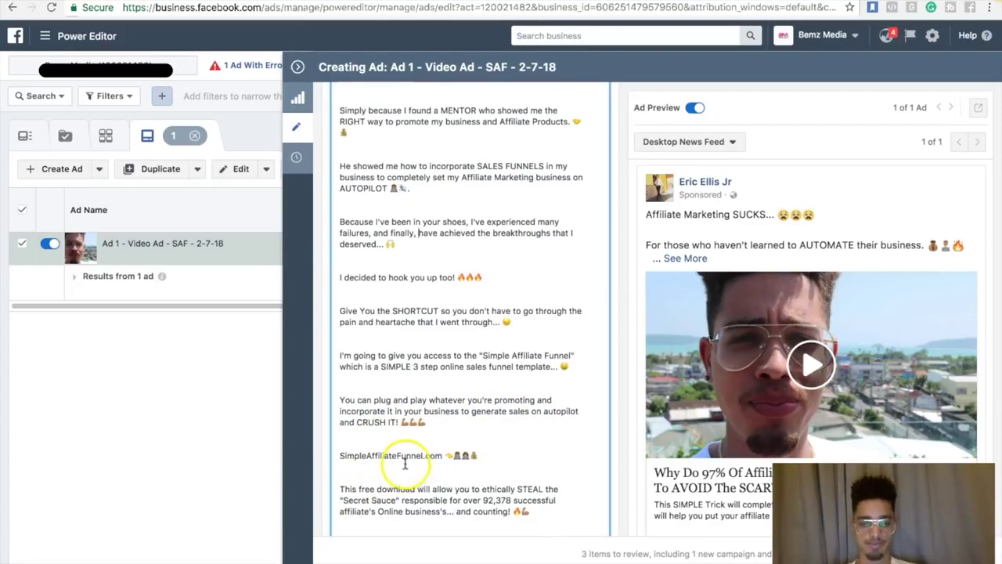
pyautogui.scroll(-1, 395, 461)
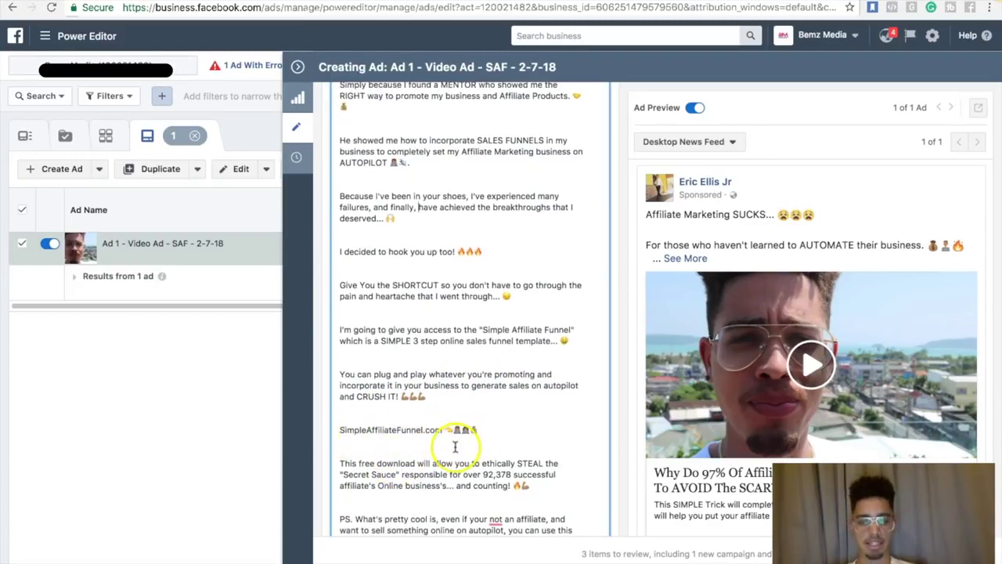
pyautogui.scroll(-1, 453, 448)
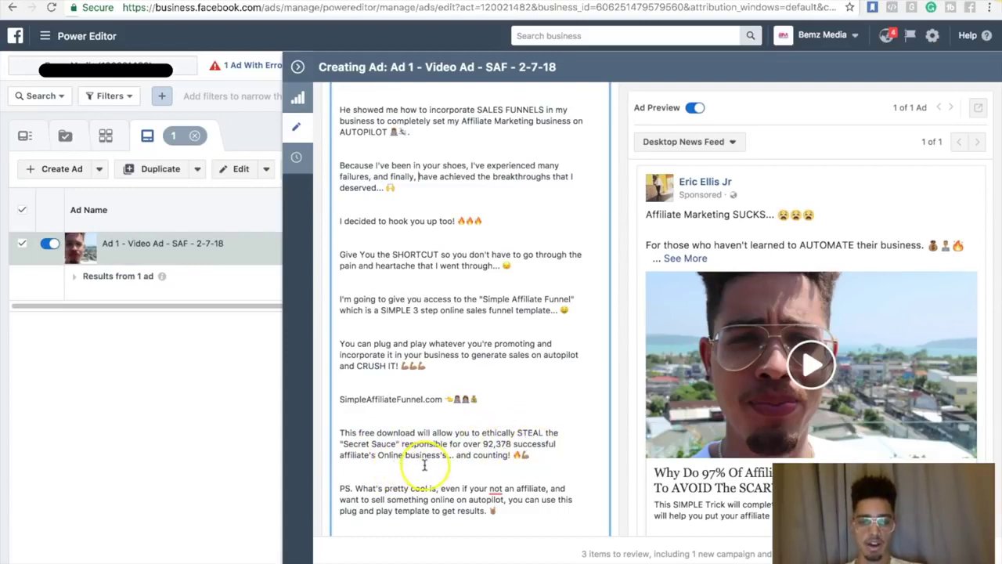
# Add dollar signs to the PSS paragraph's price range so it reads "$5k - $10k a pop"
pyautogui.scroll(-1, 424, 466)
pyautogui.scroll(-3, 424, 465)
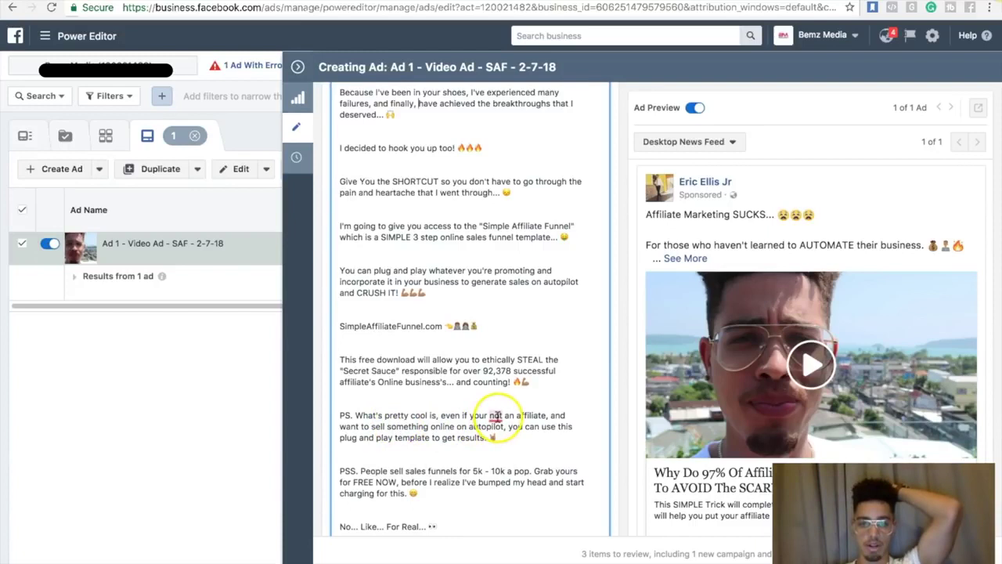
pyautogui.moveTo(496, 416)
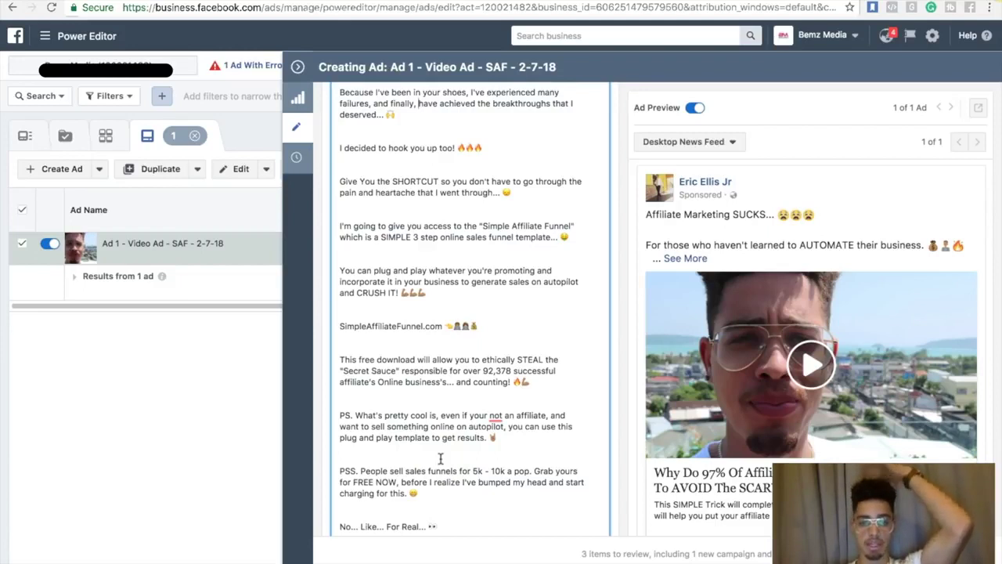
pyautogui.scroll(-1, 440, 458)
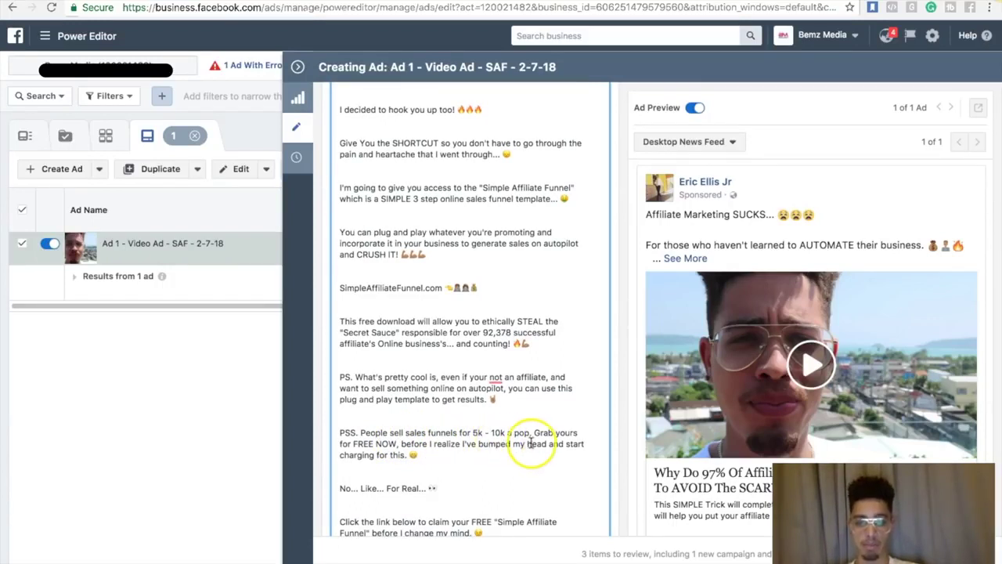
pyautogui.click(473, 433)
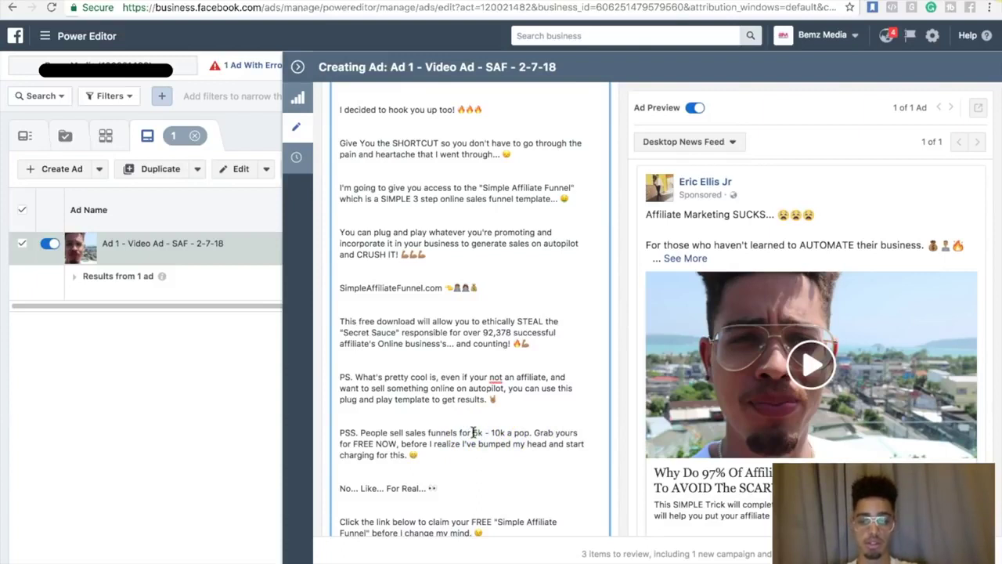
pyautogui.click(498, 433)
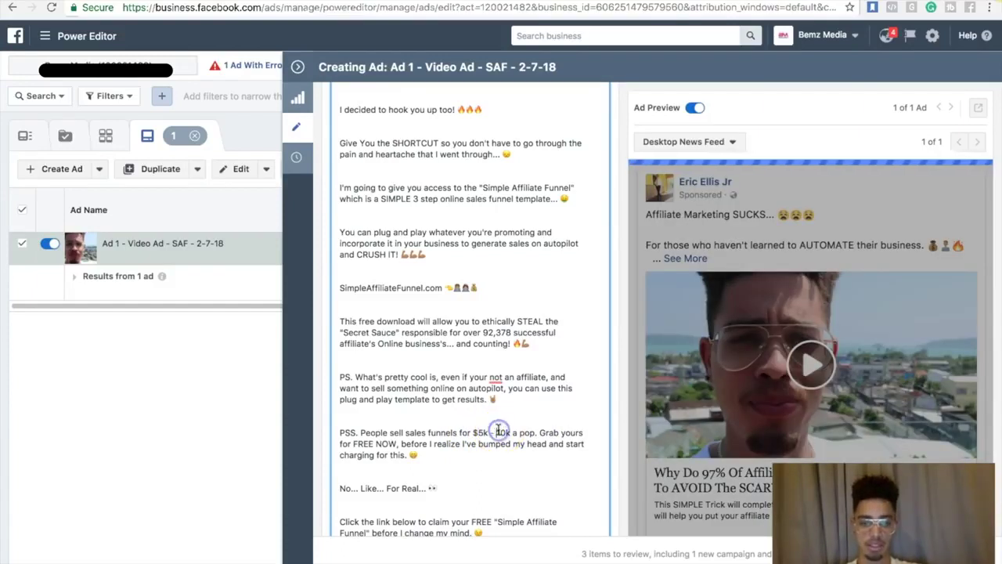
pyautogui.write('$')
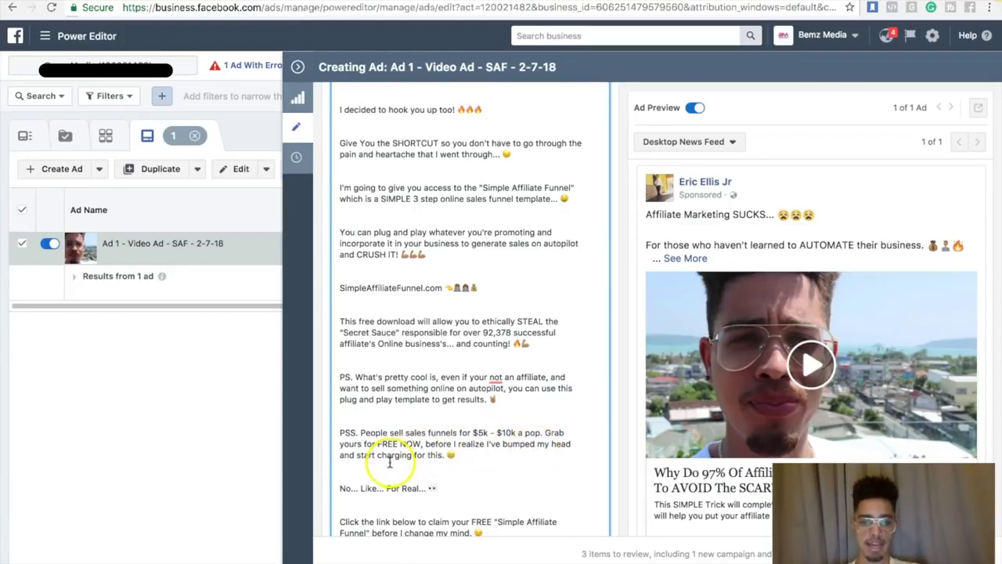
# Add "Yours Truly," after "Thank Me Later!" in the closing of the ad's main text
pyautogui.scroll(-1, 438, 462)
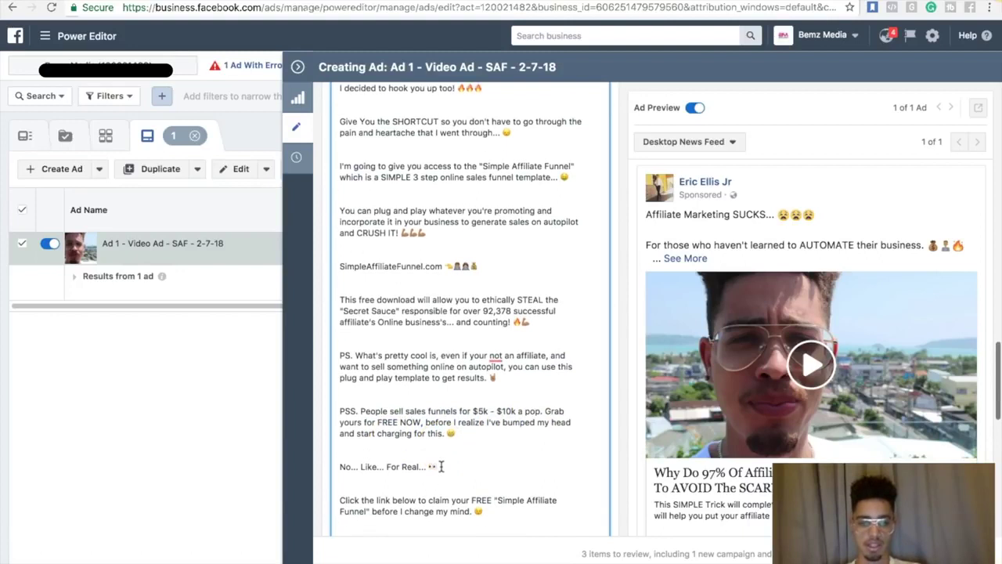
pyautogui.scroll(-3, 447, 466)
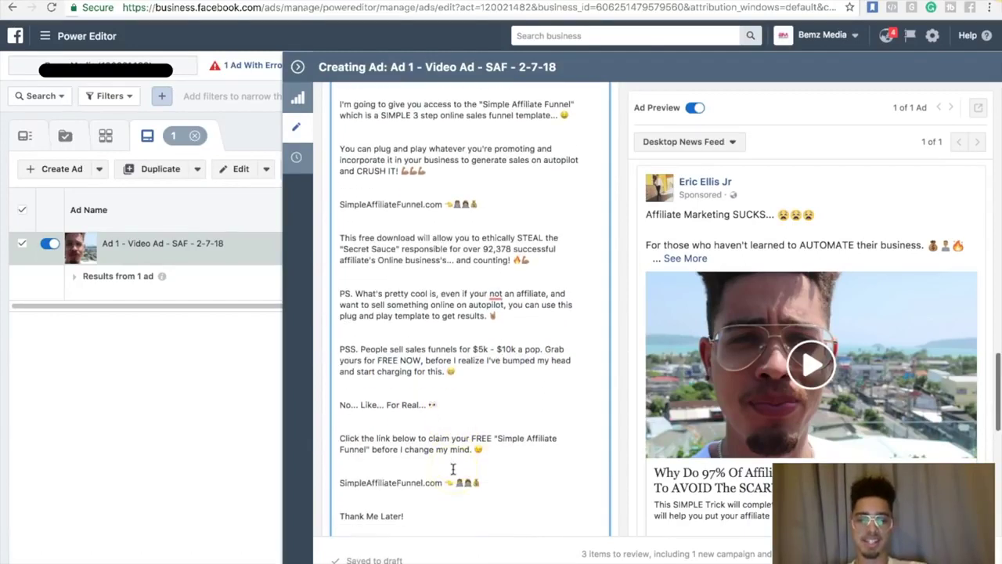
pyautogui.click(381, 457)
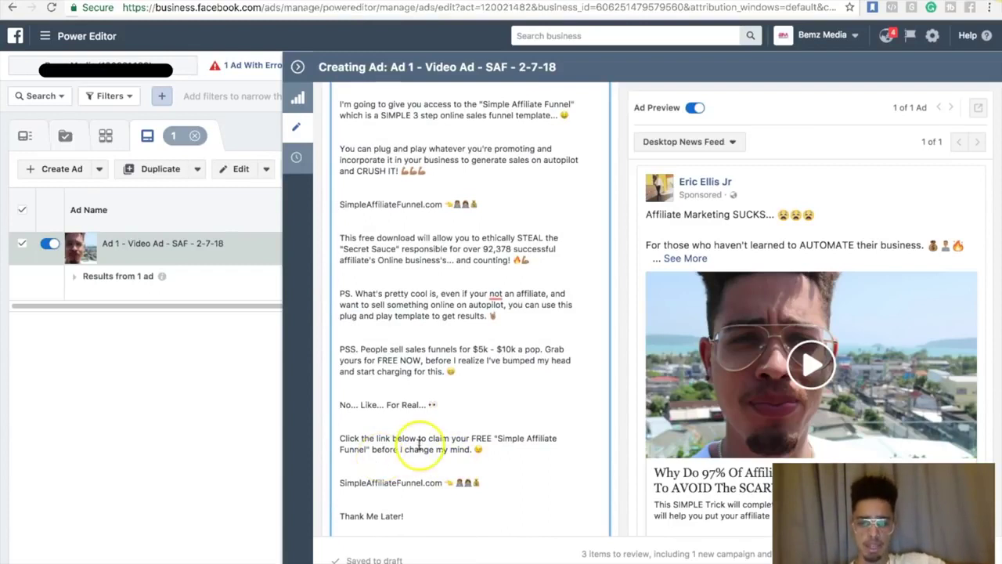
pyautogui.scroll(-1, 460, 464)
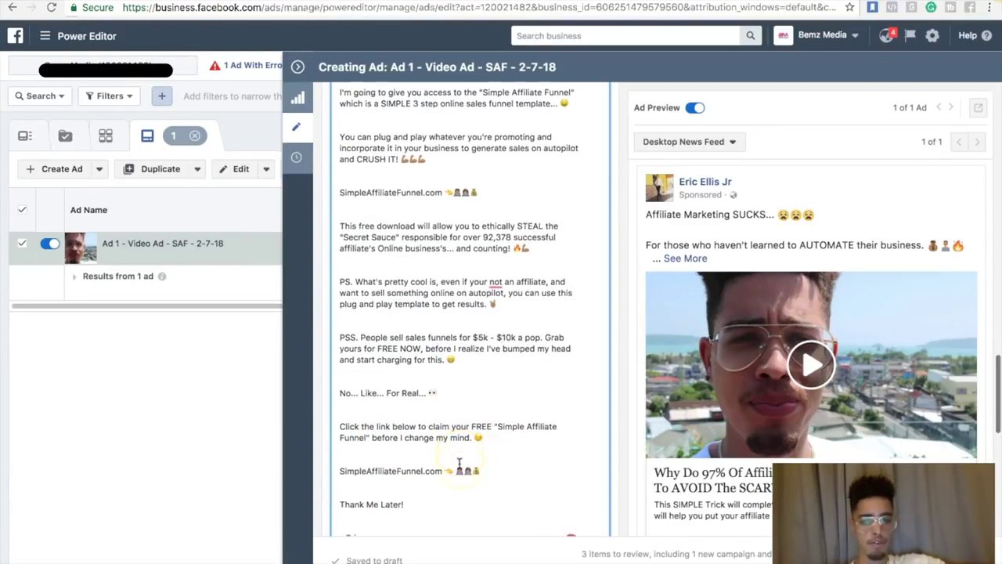
pyautogui.scroll(-1, 459, 463)
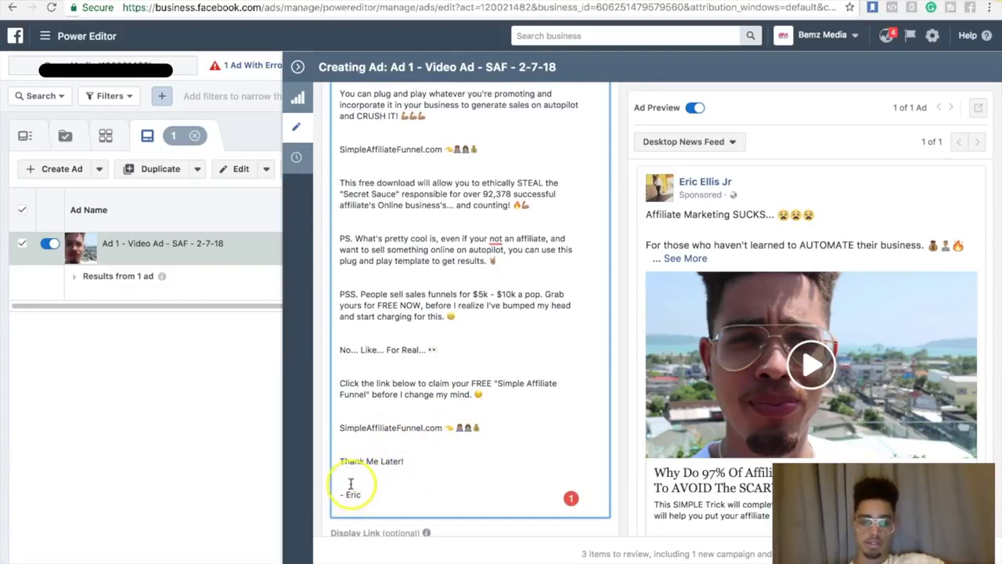
pyautogui.click(416, 461)
pyautogui.write('Yours Truly,')
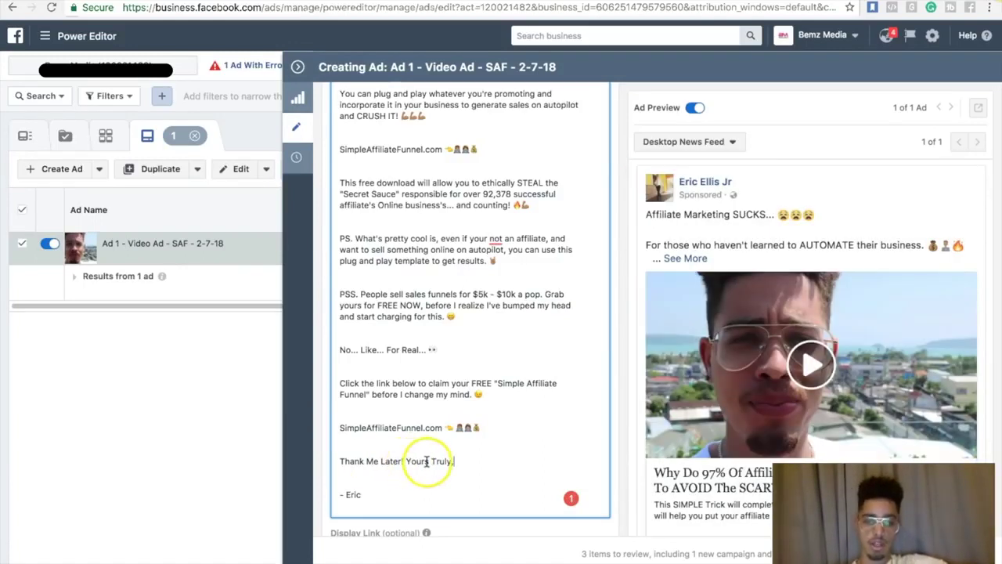
# Reread the ad's main text from "Affiliate Marketing SUCKS..." down to the sign-off, dismissing the Messenger notification
pyautogui.scroll(15, 427, 462)
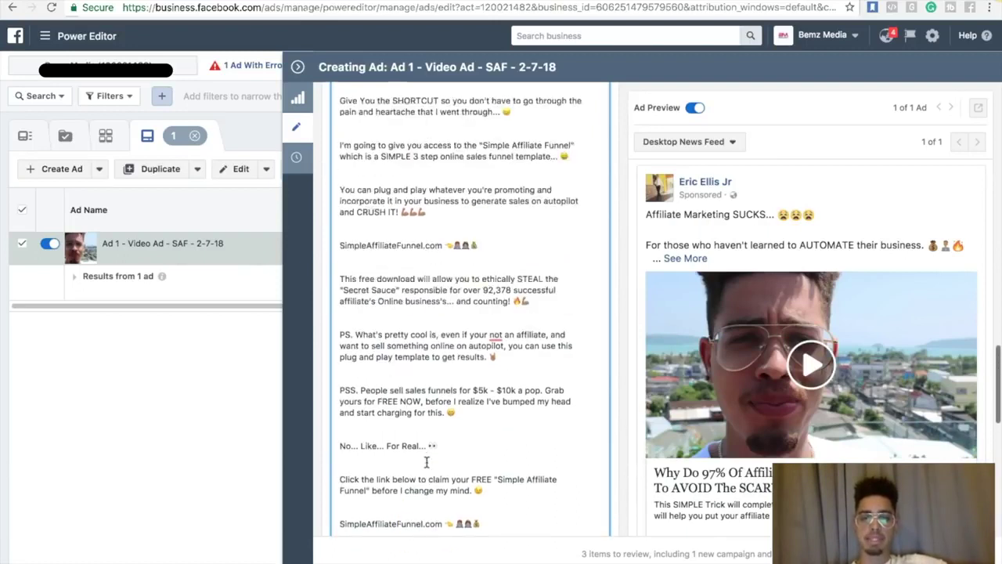
pyautogui.scroll(3, 407, 423)
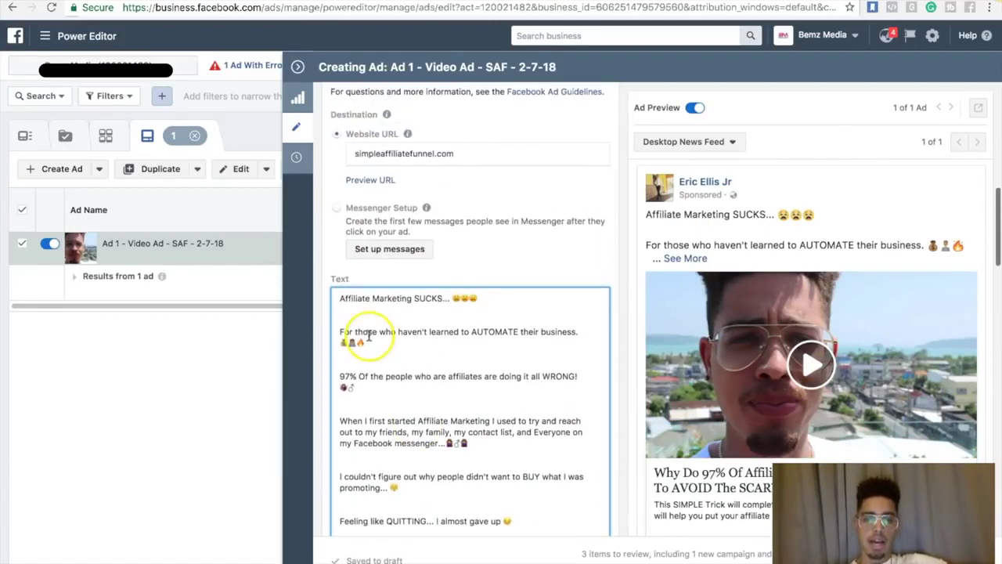
pyautogui.scroll(-2, 358, 323)
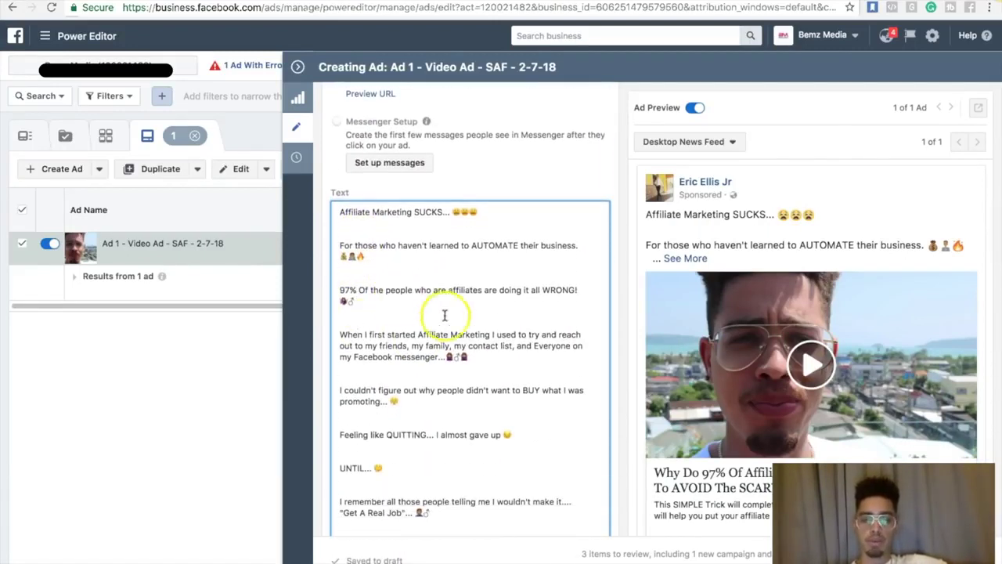
pyautogui.scroll(-3, 447, 321)
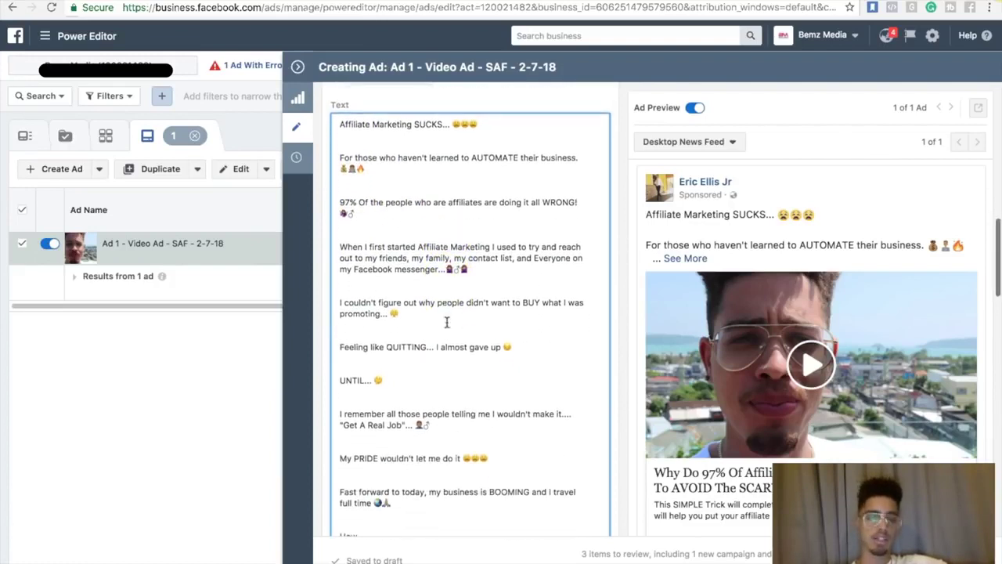
pyautogui.scroll(-4, 446, 322)
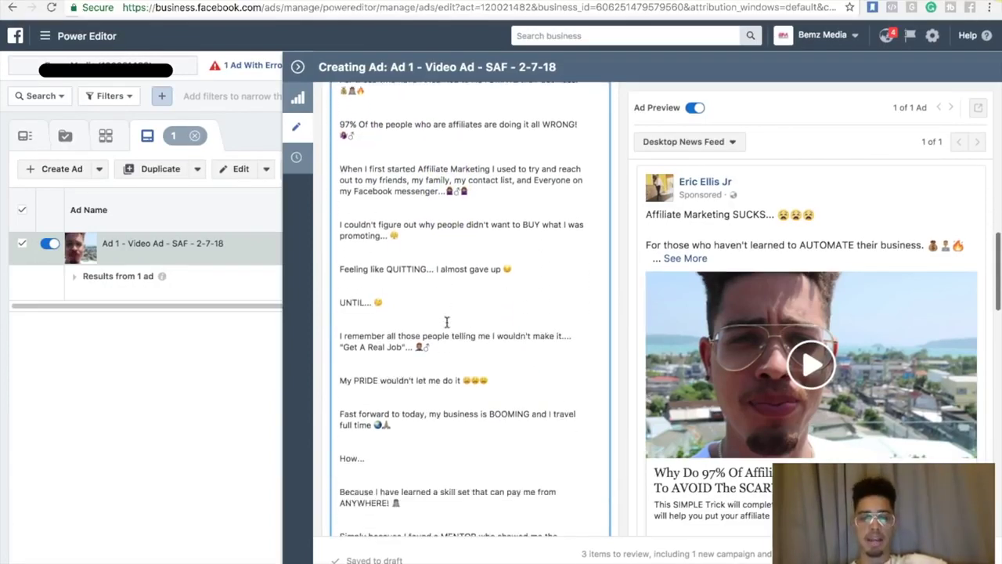
pyautogui.scroll(-3, 446, 322)
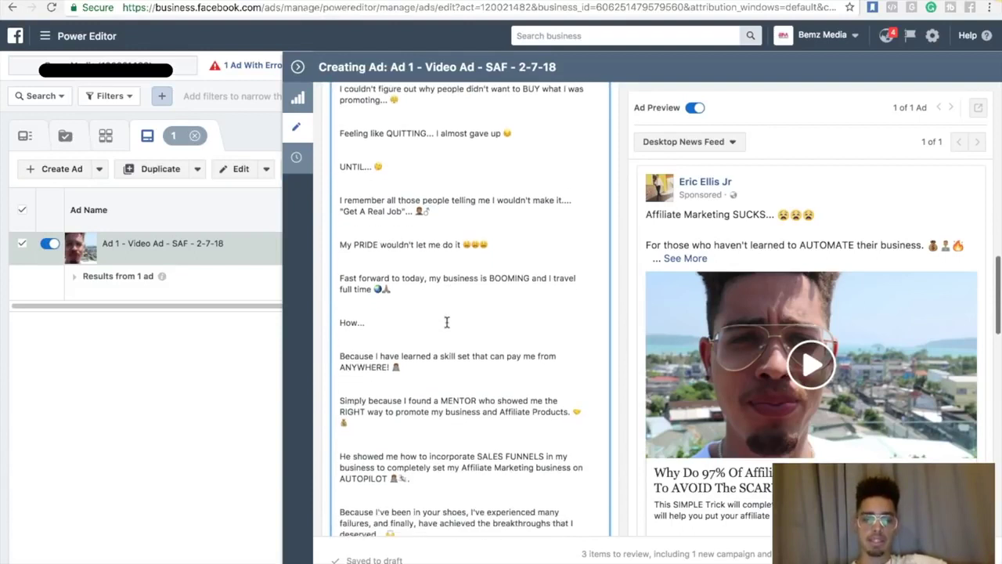
pyautogui.scroll(1, 446, 322)
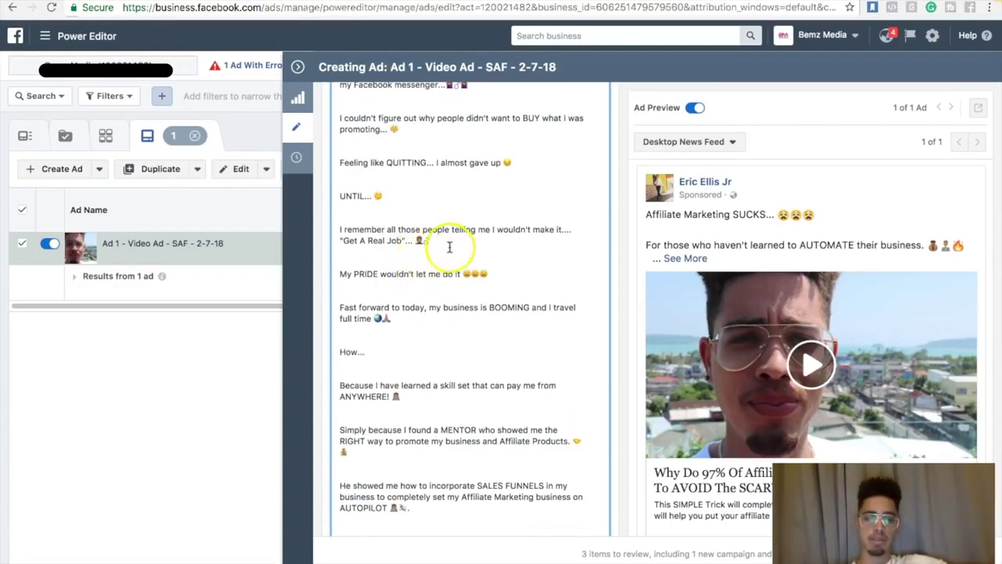
pyautogui.scroll(-1, 444, 275)
pyautogui.scroll(-4, 445, 276)
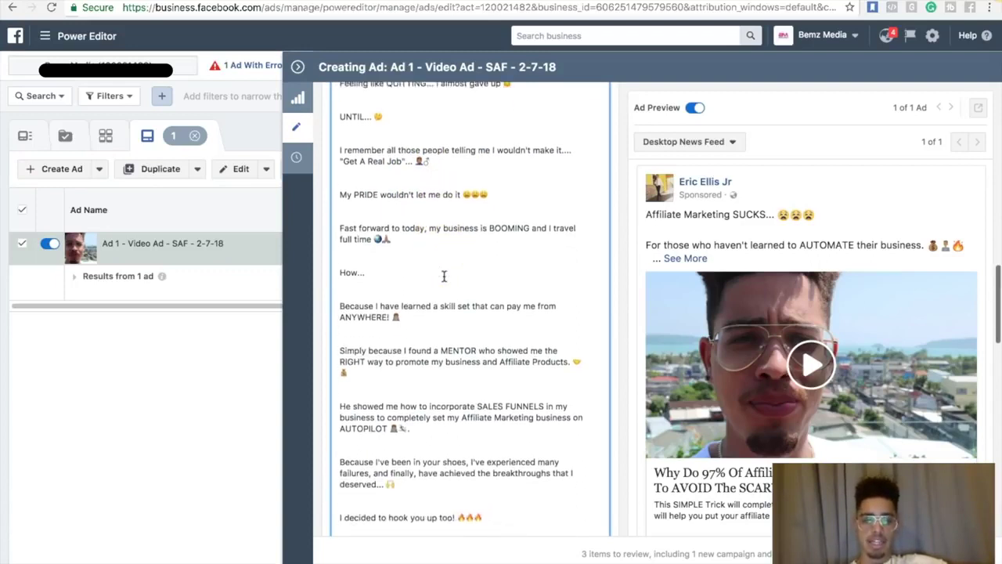
pyautogui.scroll(-3, 454, 232)
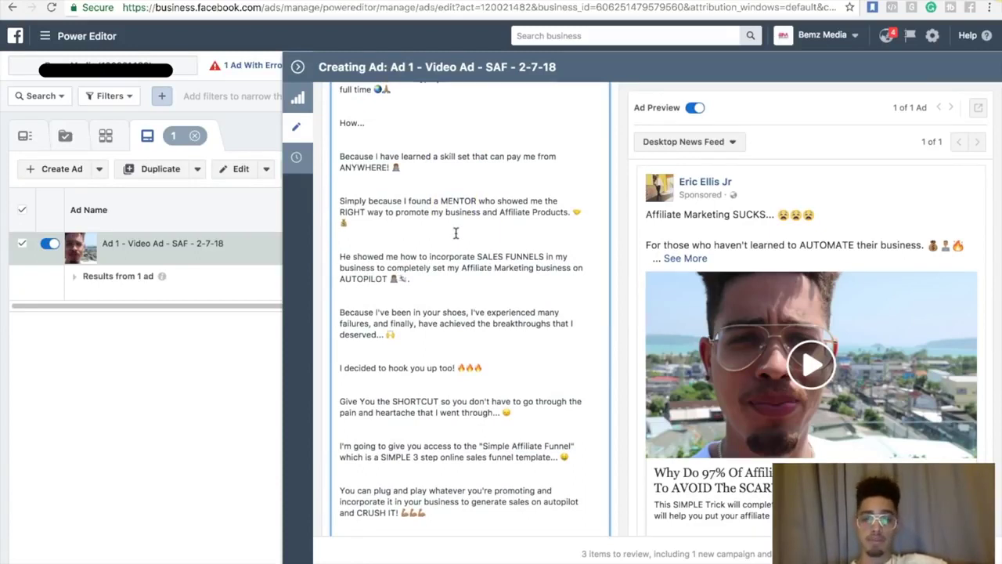
pyautogui.click(476, 191)
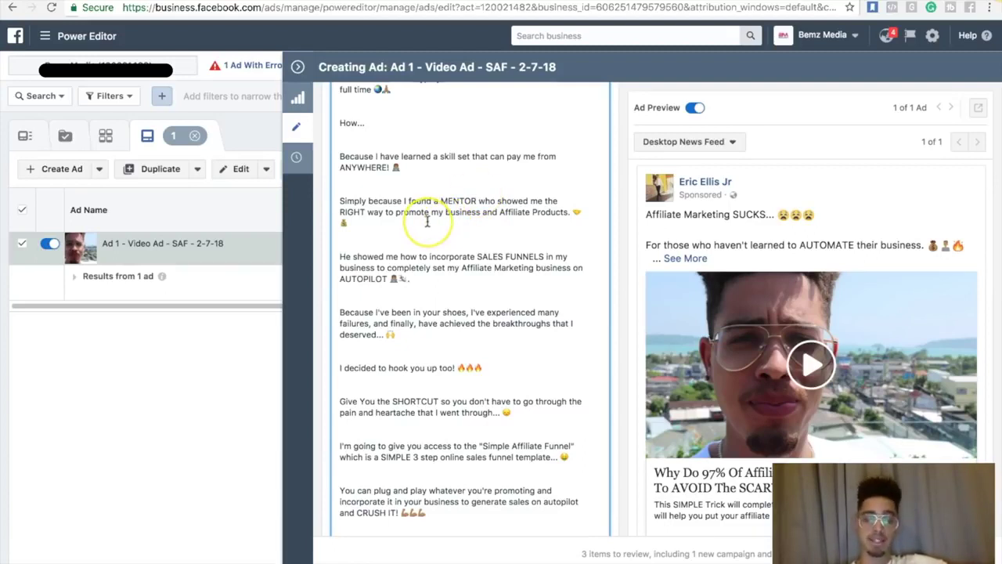
pyautogui.scroll(-2, 427, 223)
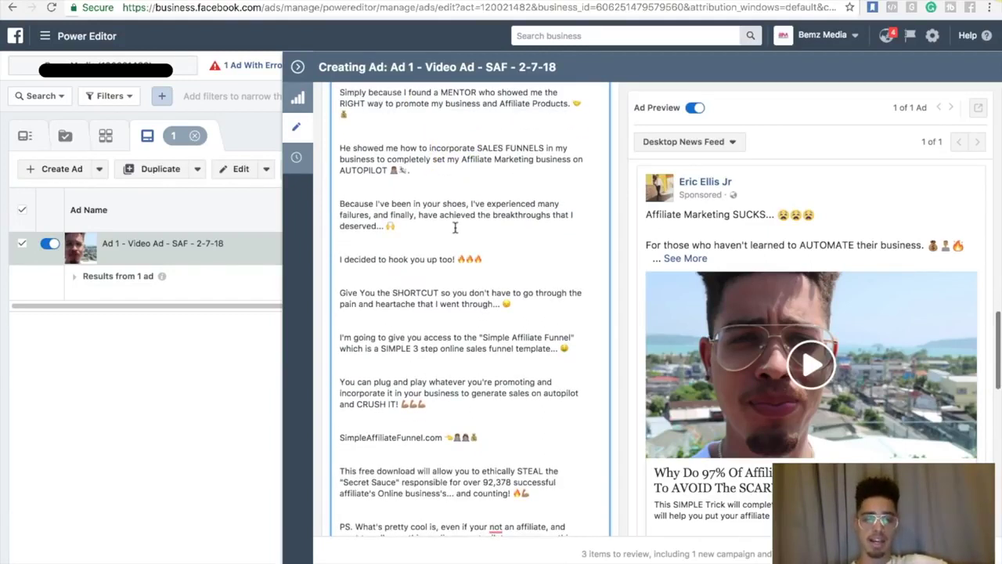
pyautogui.scroll(-2, 455, 228)
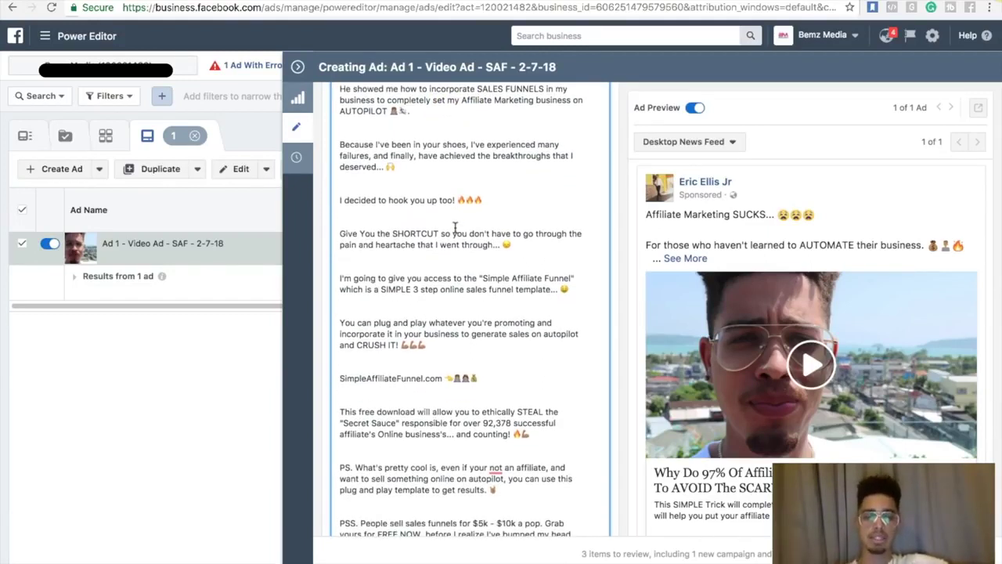
pyautogui.scroll(-6, 455, 227)
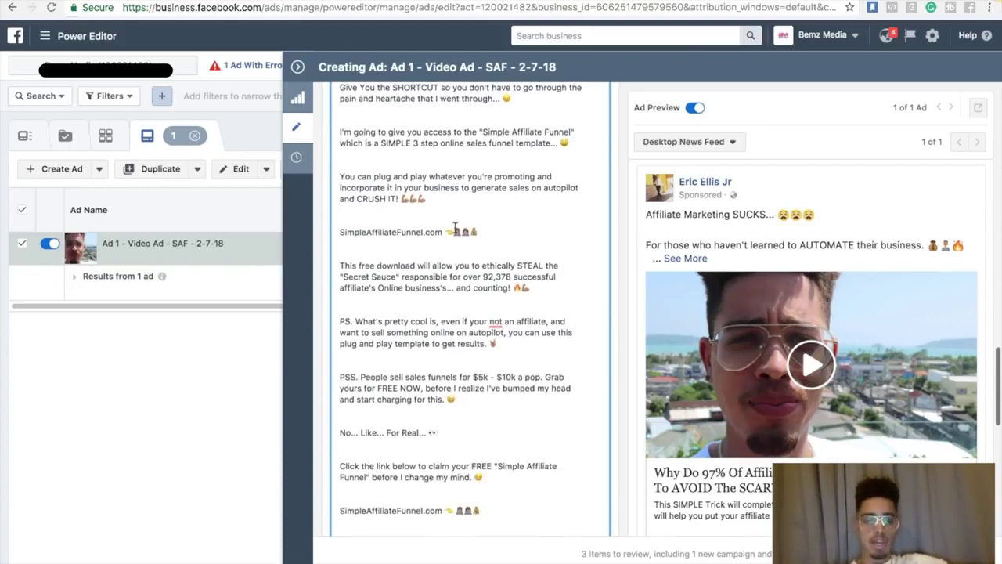
pyautogui.scroll(-1, 455, 227)
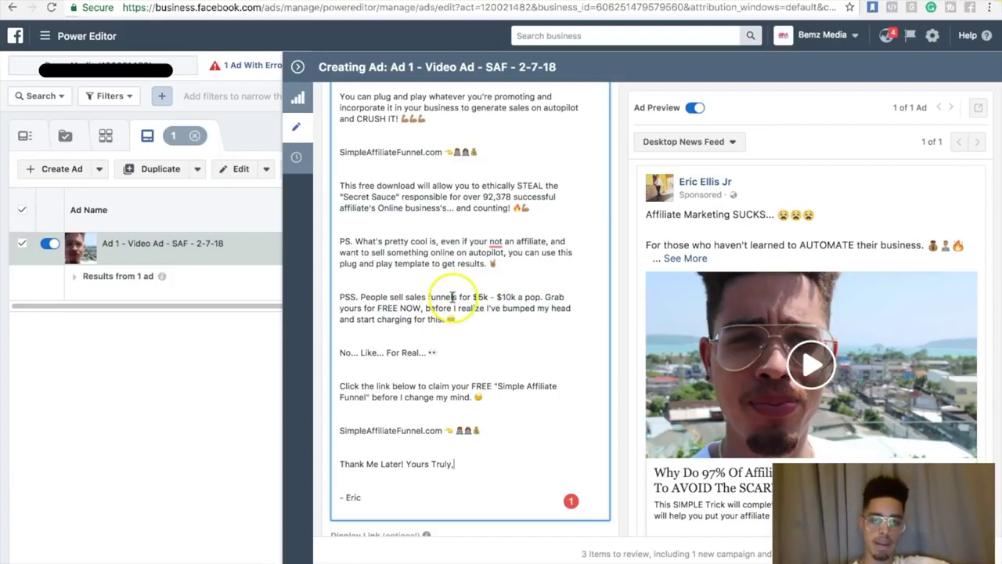
pyautogui.scroll(2, 452, 297)
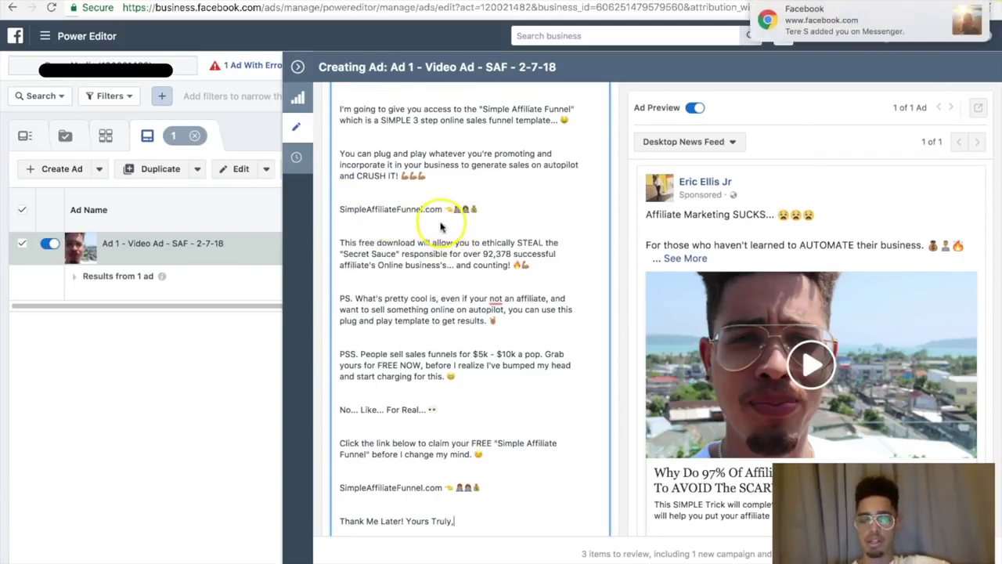
pyautogui.click(963, 10)
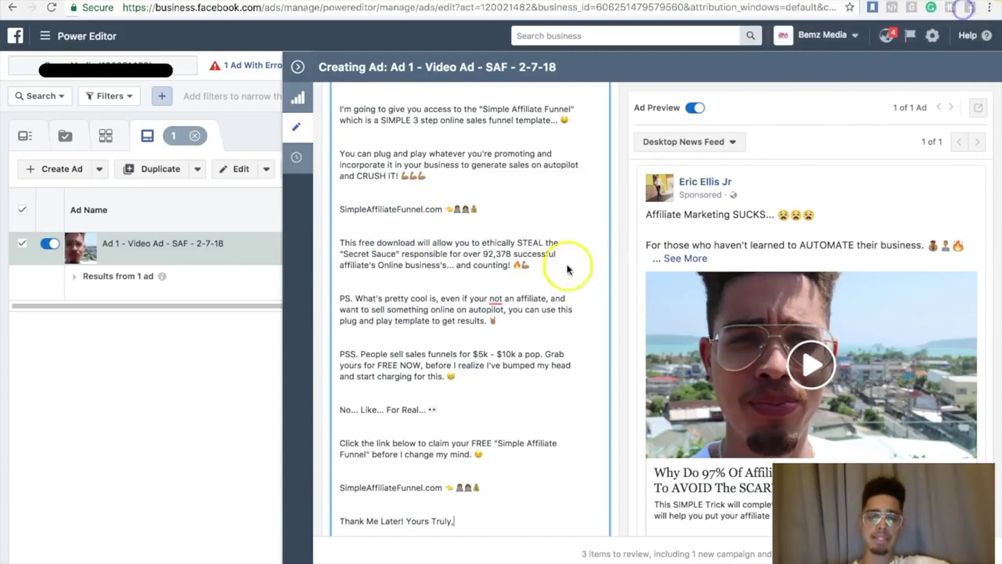
pyautogui.scroll(-2, 464, 326)
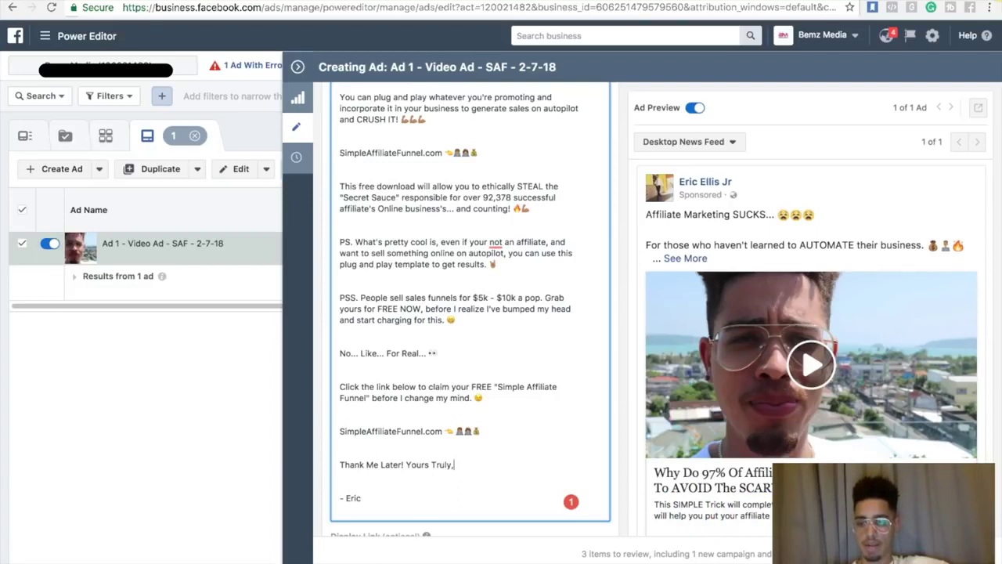
pyautogui.scroll(-1, 530, 436)
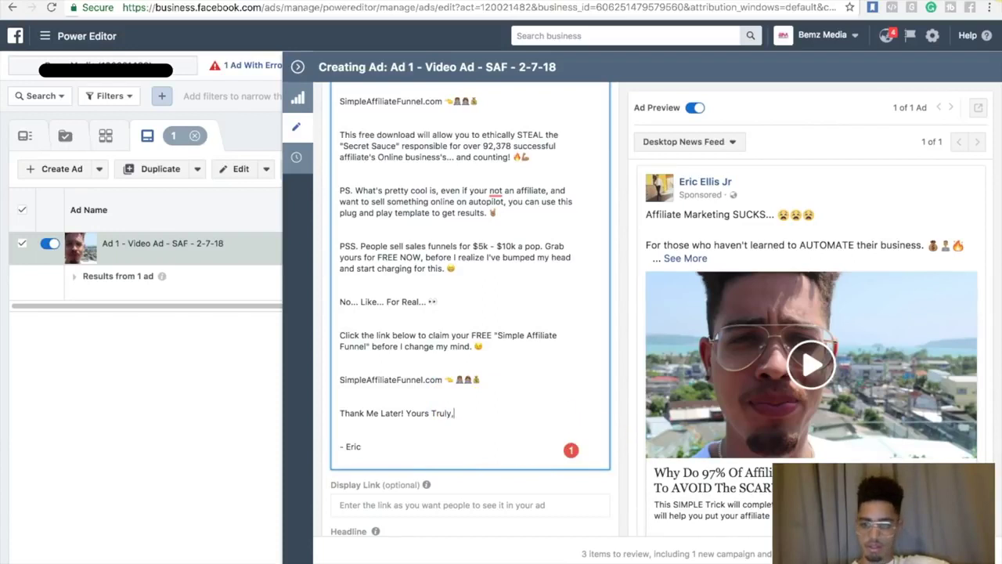
# Close the ad editor and confirm the draft campaign, ad set and "Ad 1 - Video Ad - SAF - 2-7-18", leaving out the deleted engagement post
pyautogui.click(951, 553)
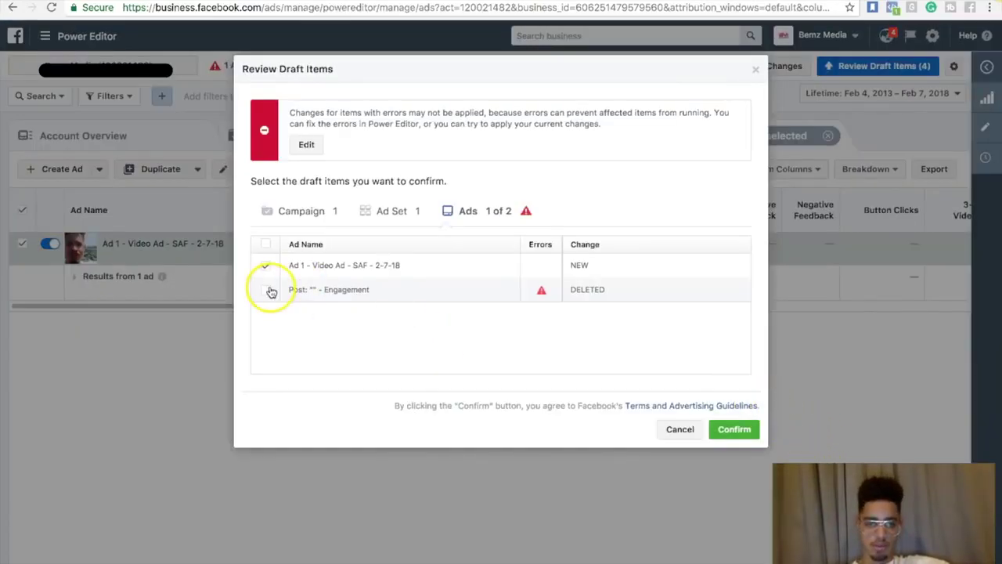
pyautogui.click(734, 429)
pyautogui.click(749, 436)
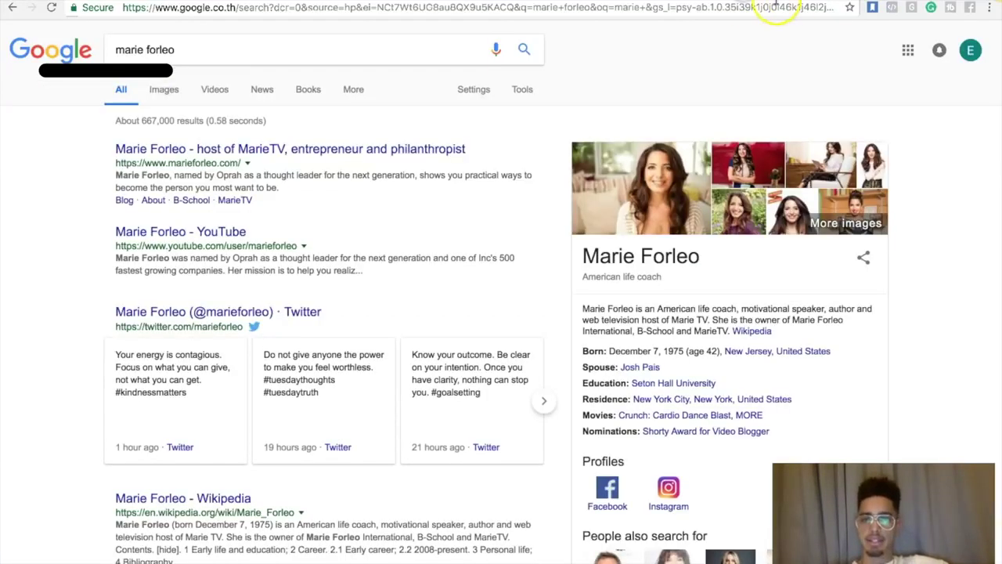
# Load simpleaffiliatefunnel.com in the Google search tab and look over the top of the opt-in page
pyautogui.click(748, 6)
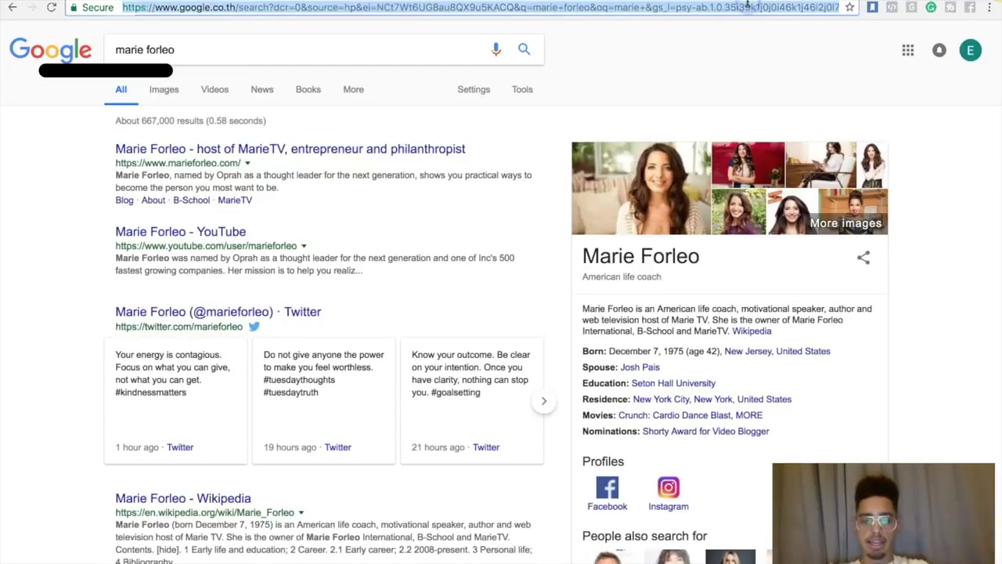
pyautogui.write('sim')
pyautogui.press('Return')
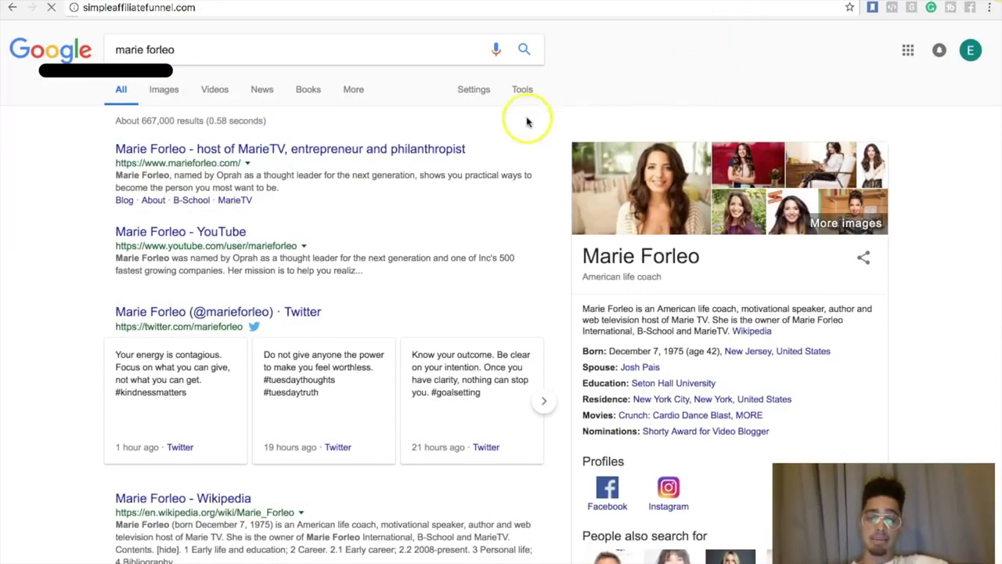
pyautogui.scroll(-2, 372, 237)
pyautogui.scroll(2, 373, 237)
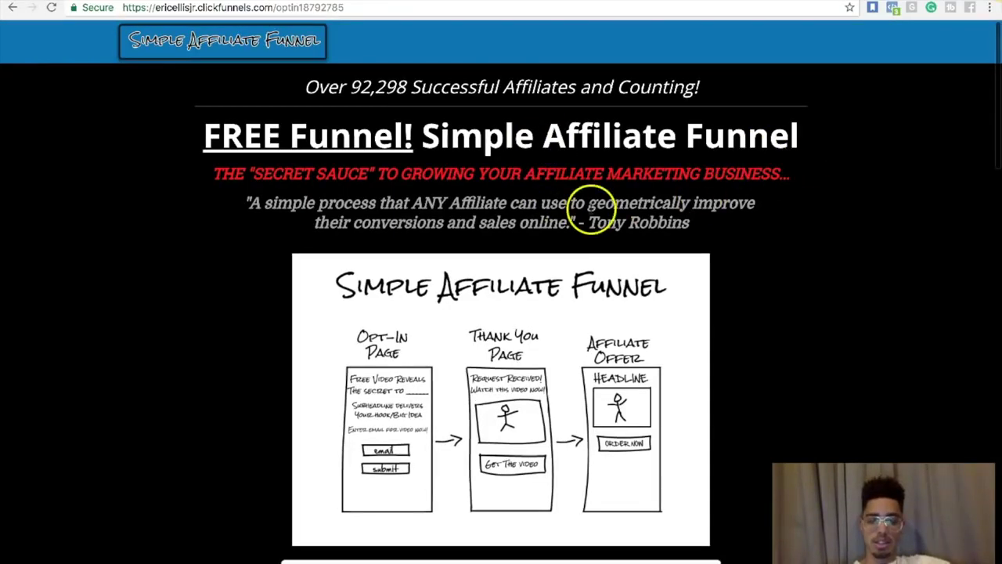
# Review the opt-in page's headline, Tony Robbins quote and three-page funnel diagram, dismissing the Adobe Systems notification
pyautogui.scroll(-1, 537, 225)
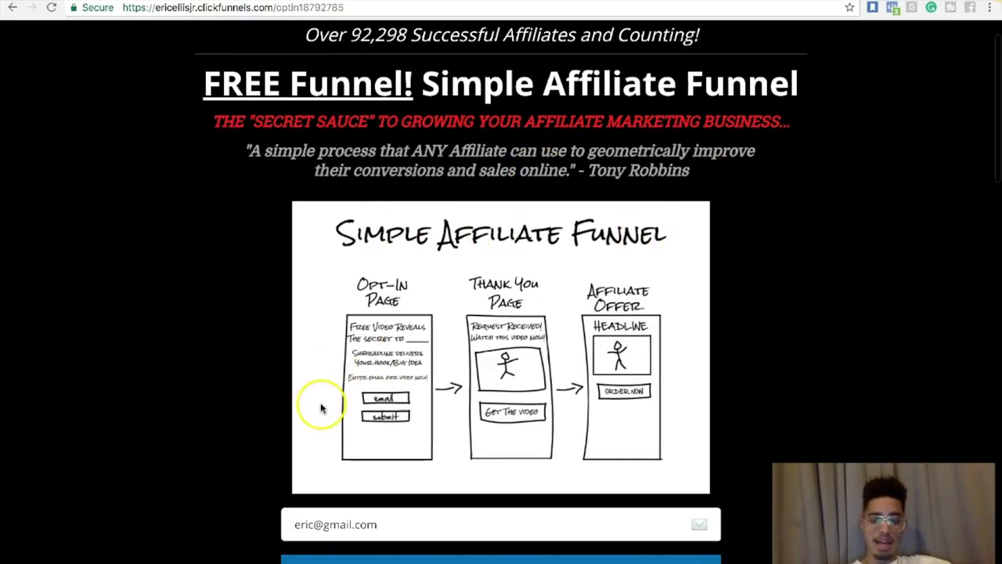
pyautogui.scroll(-1, 321, 408)
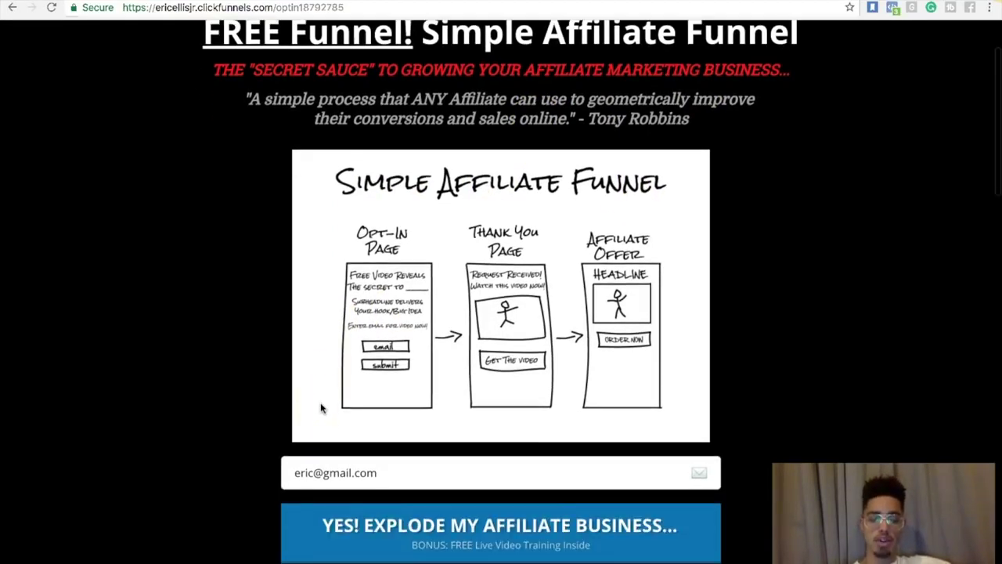
pyautogui.scroll(1, 321, 408)
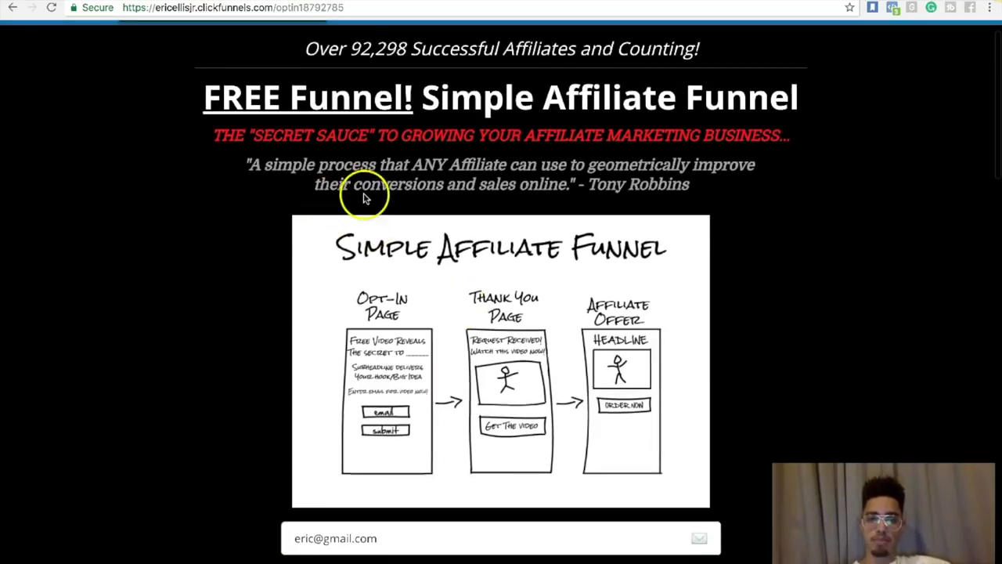
pyautogui.scroll(1, 366, 201)
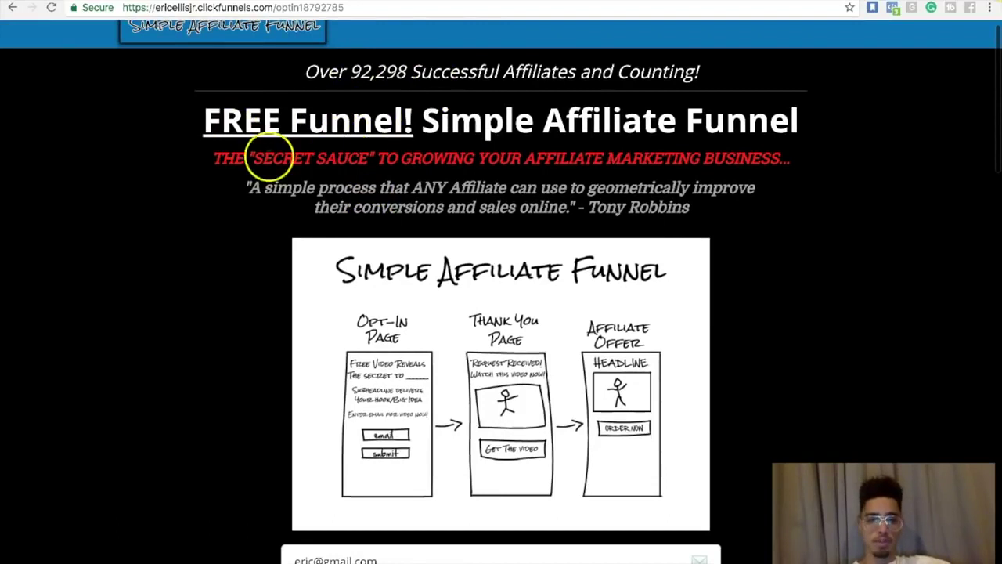
pyautogui.scroll(-1, 337, 211)
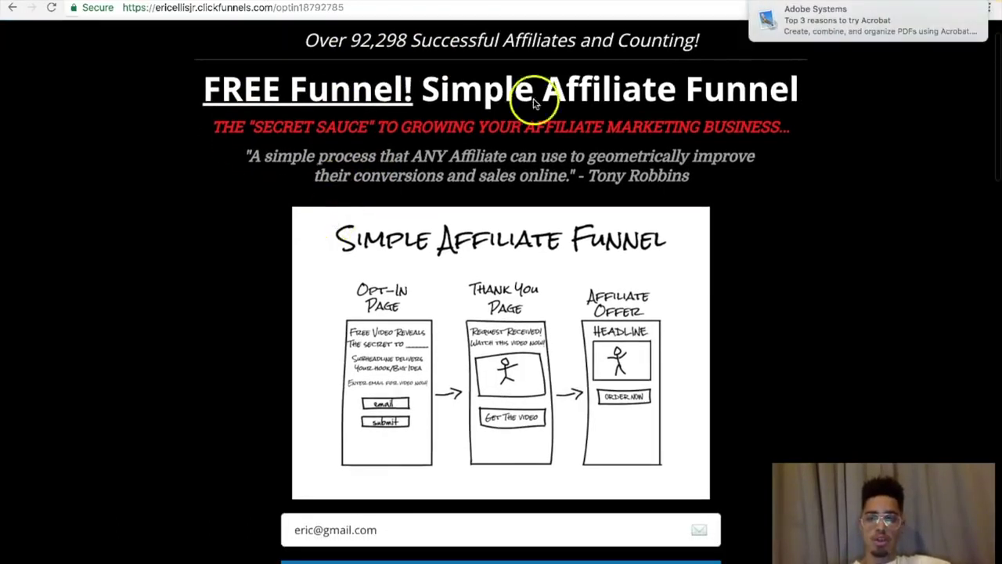
pyautogui.click(965, 9)
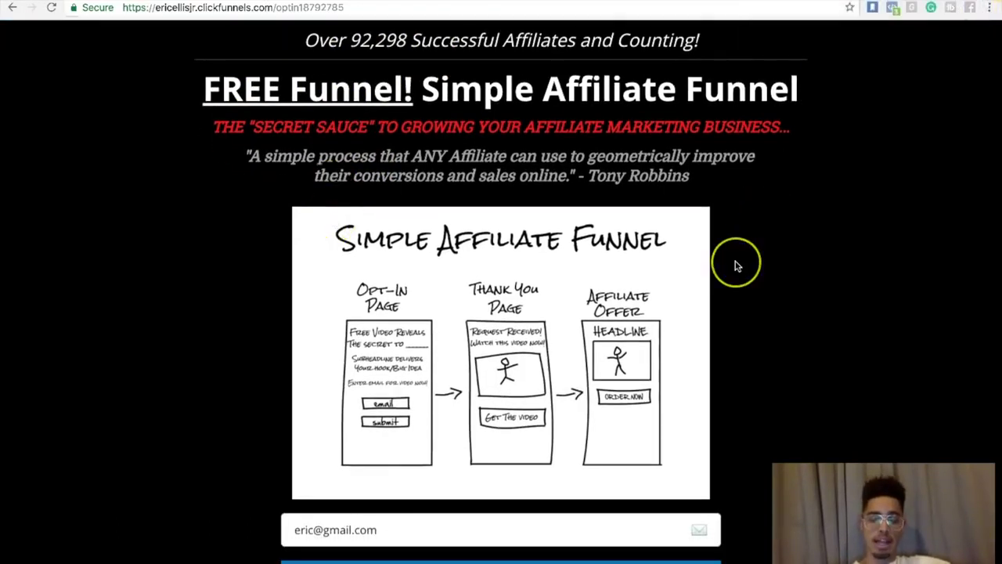
# Examine the opt-in page from the funnel diagram and e-mail form down to the video testimonial and "A Message From The Creator" section
pyautogui.scroll(-2, 739, 264)
pyautogui.scroll(2, 736, 266)
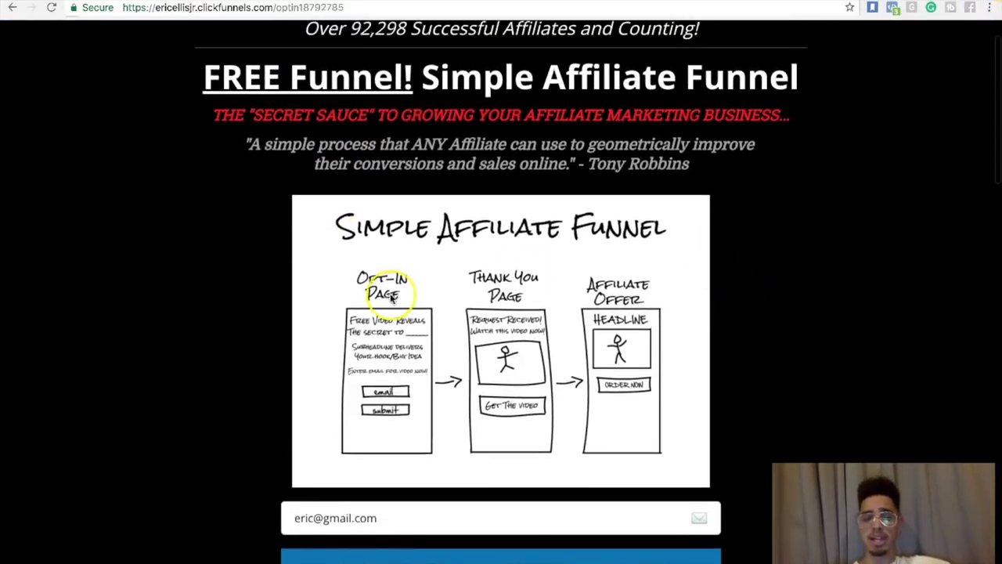
pyautogui.scroll(-1, 170, 362)
pyautogui.scroll(-2, 171, 364)
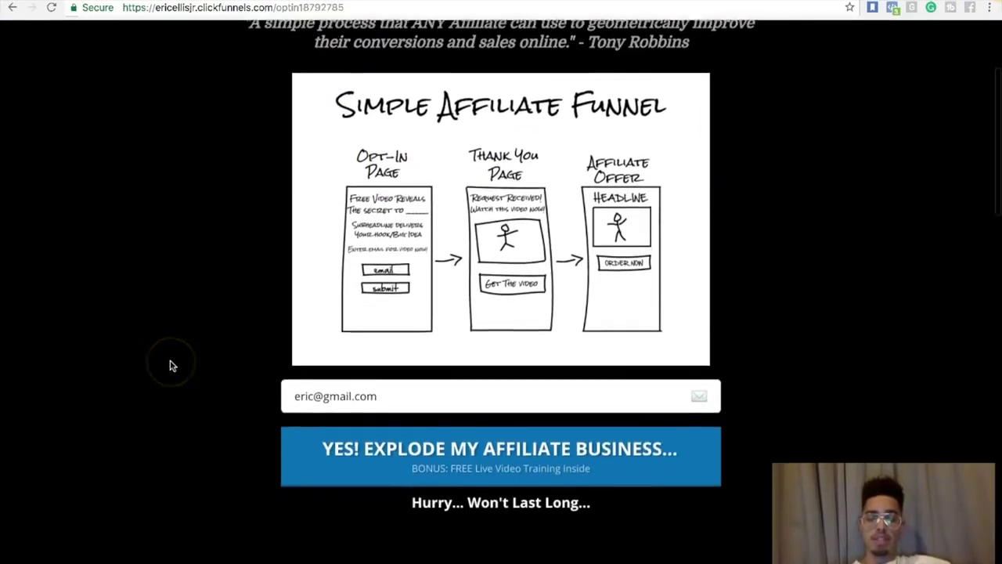
pyautogui.scroll(3, 171, 364)
pyautogui.scroll(-5, 172, 365)
pyautogui.scroll(3, 172, 365)
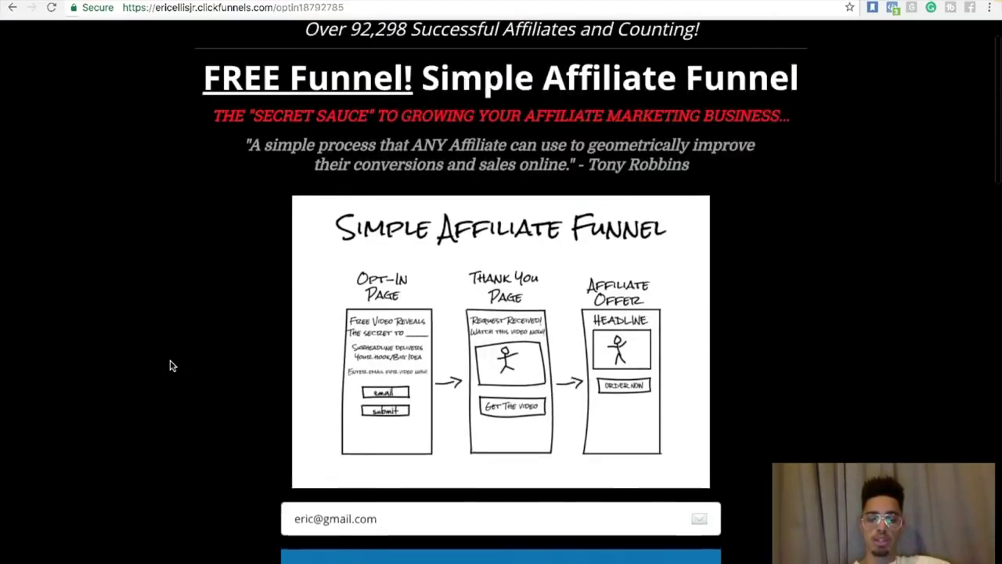
pyautogui.scroll(-8, 171, 363)
pyautogui.scroll(-6, 171, 364)
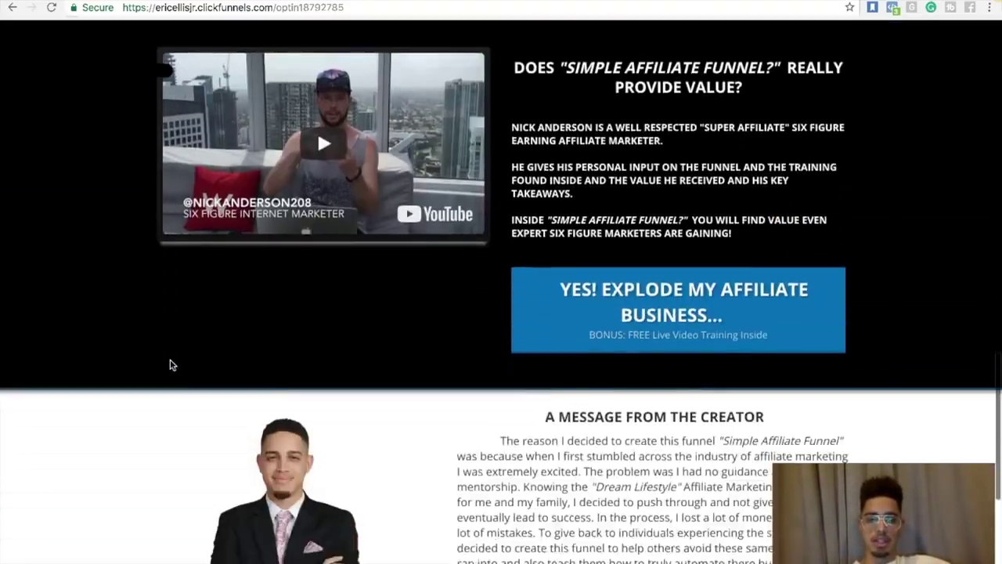